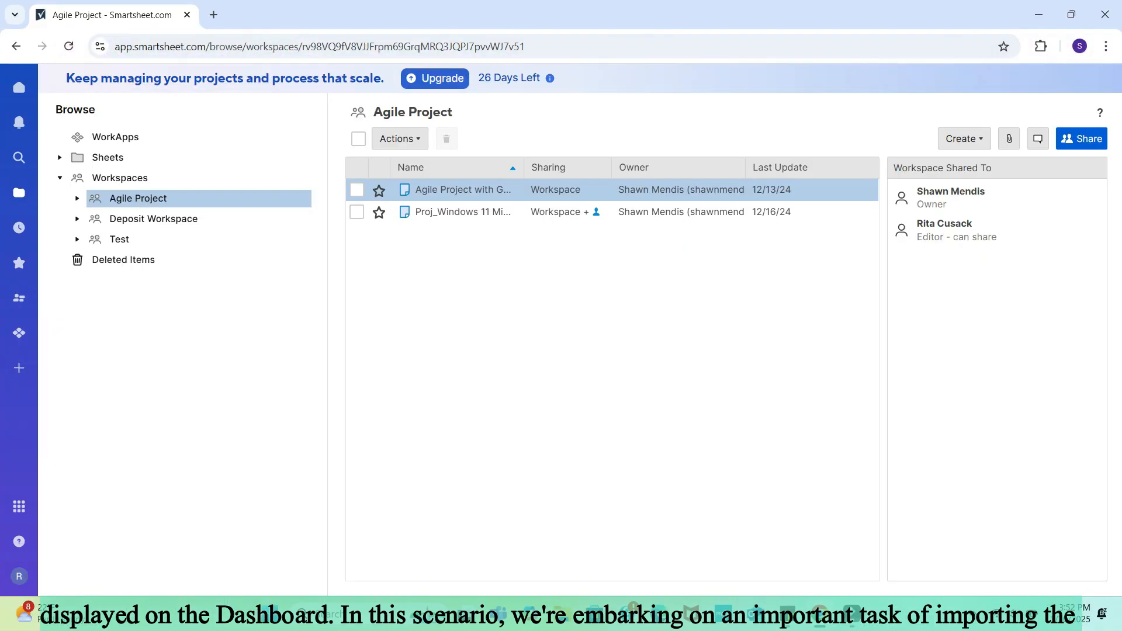
Step: Create a new workspace named Migration
{"action": "right_click", "coordinate": [131, 178]}
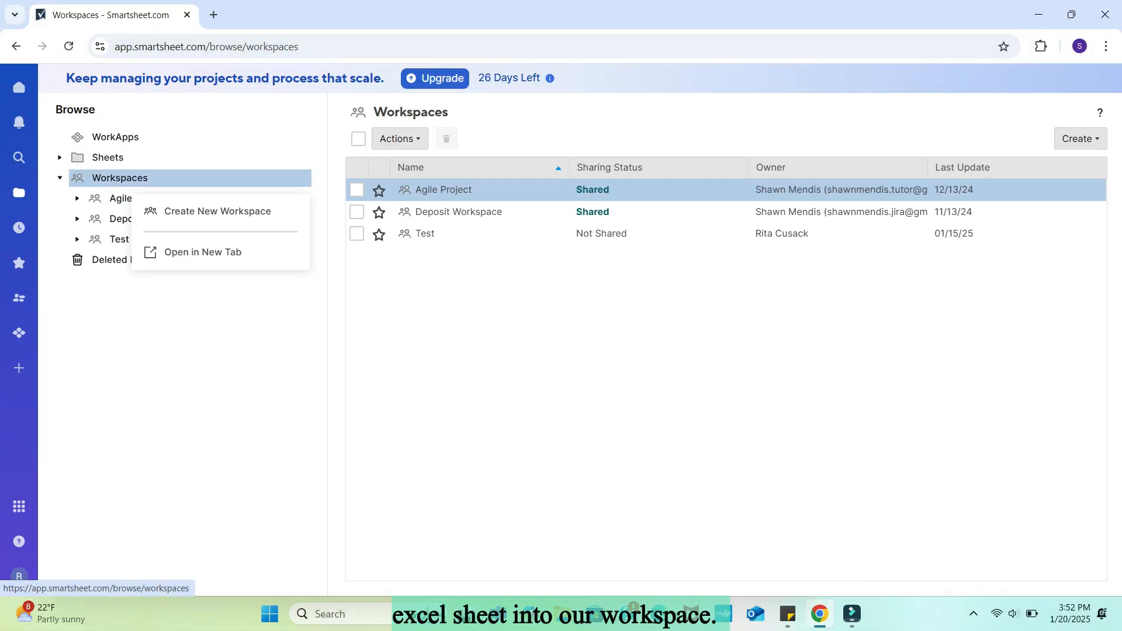
{"action": "left_click", "coordinate": [217, 211]}
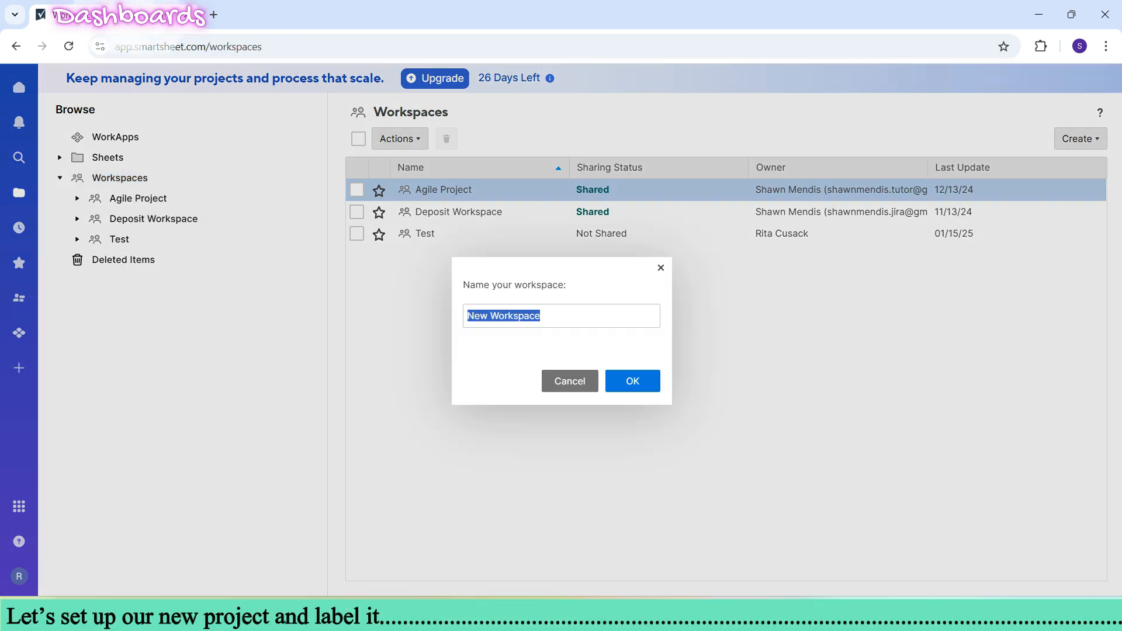
{"action": "type", "text": "Migration"}
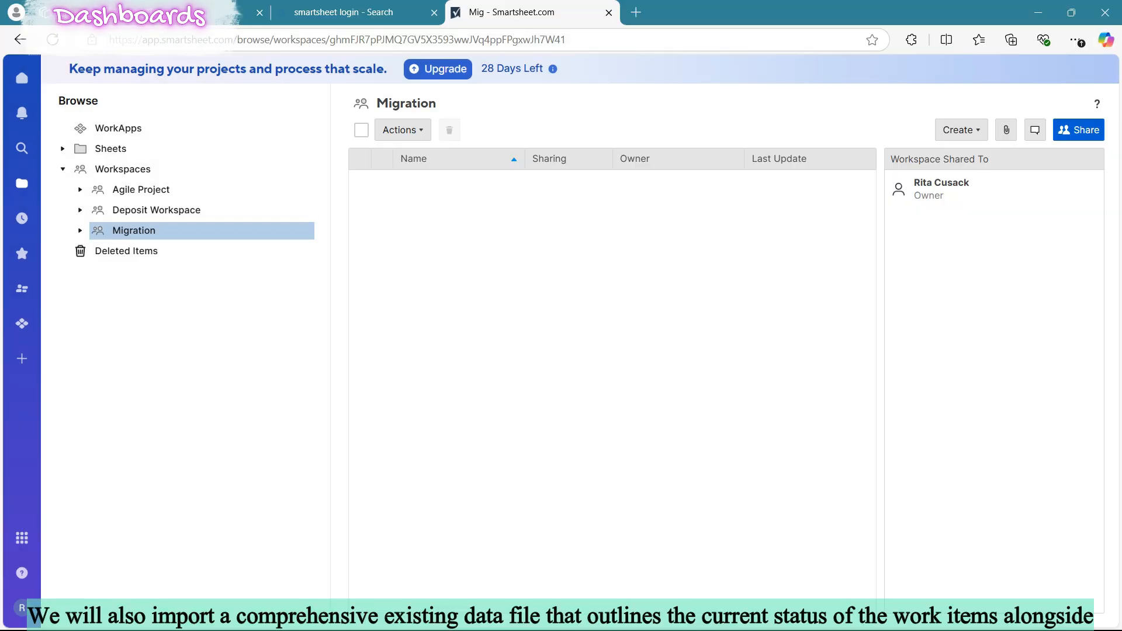
Step: Start a Microsoft Excel import into the Migration workspace and choose the source file from the Smartsheet Training folder
{"action": "right_click", "coordinate": [117, 230]}
{"action": "mouse_move", "coordinate": [183, 195]}
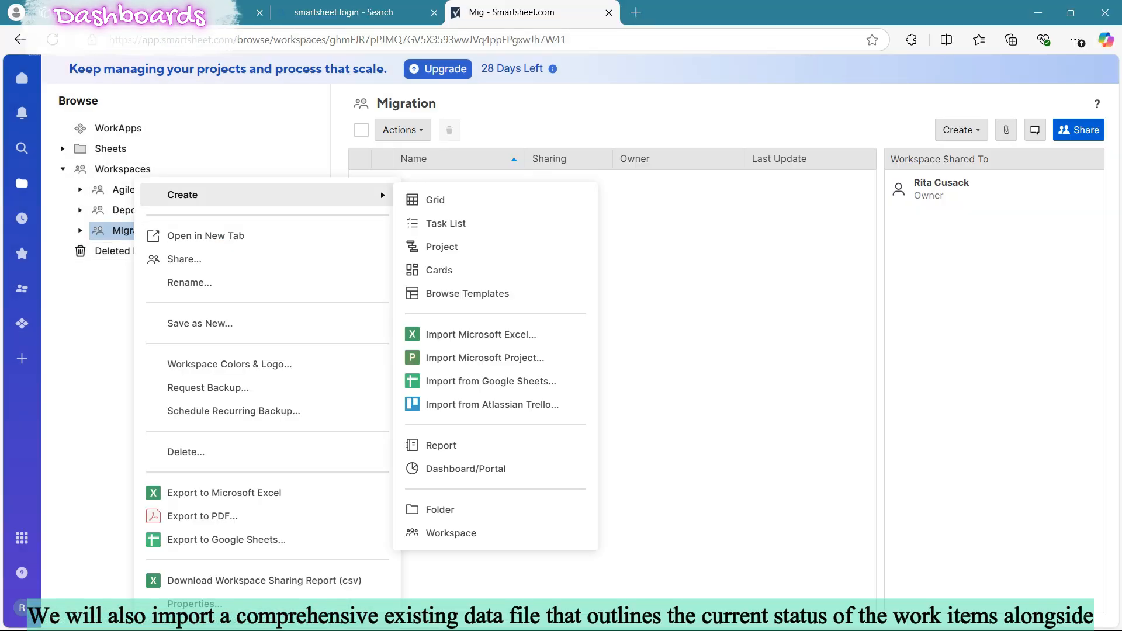
{"action": "left_click", "coordinate": [481, 334]}
{"action": "left_click", "coordinate": [455, 337]}
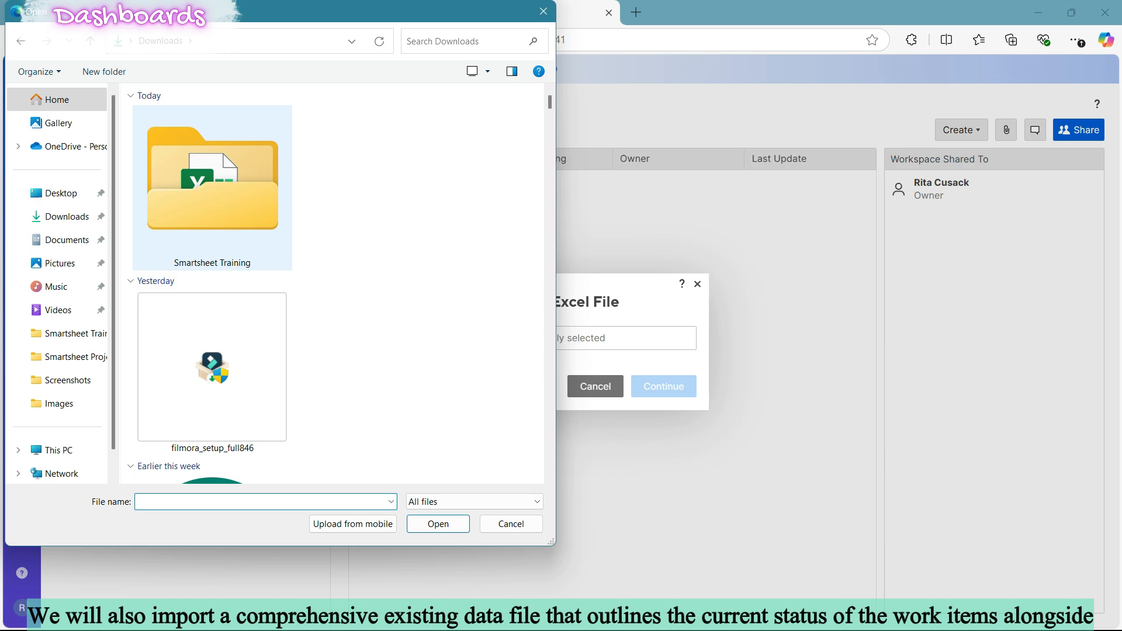
{"action": "double_click", "coordinate": [212, 198]}
{"action": "scroll", "coordinate": [280, 359], "scroll_direction": "down", "scroll_amount": 2}
{"action": "scroll", "coordinate": [281, 352], "scroll_direction": "up", "scroll_amount": 2}
{"action": "left_click", "coordinate": [199, 132]}
{"action": "left_click", "coordinate": [438, 524]}
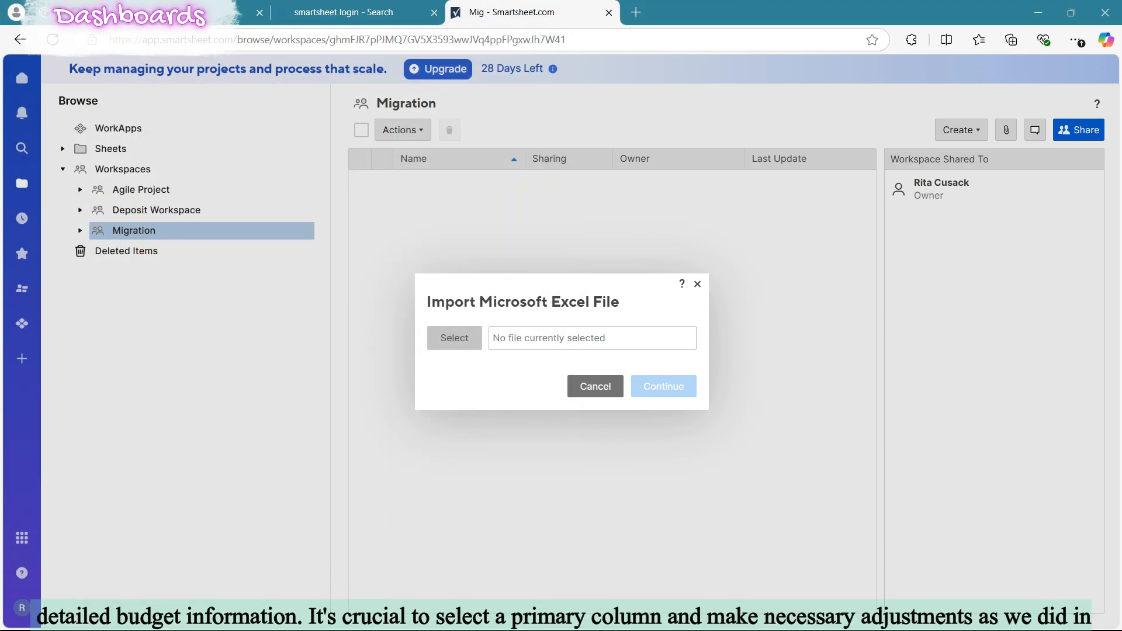
Step: Import the file as "Smarthsheet - Dashboards" with Task ID as the primary column, and open the imported sheet
{"action": "key", "text": "Return"}
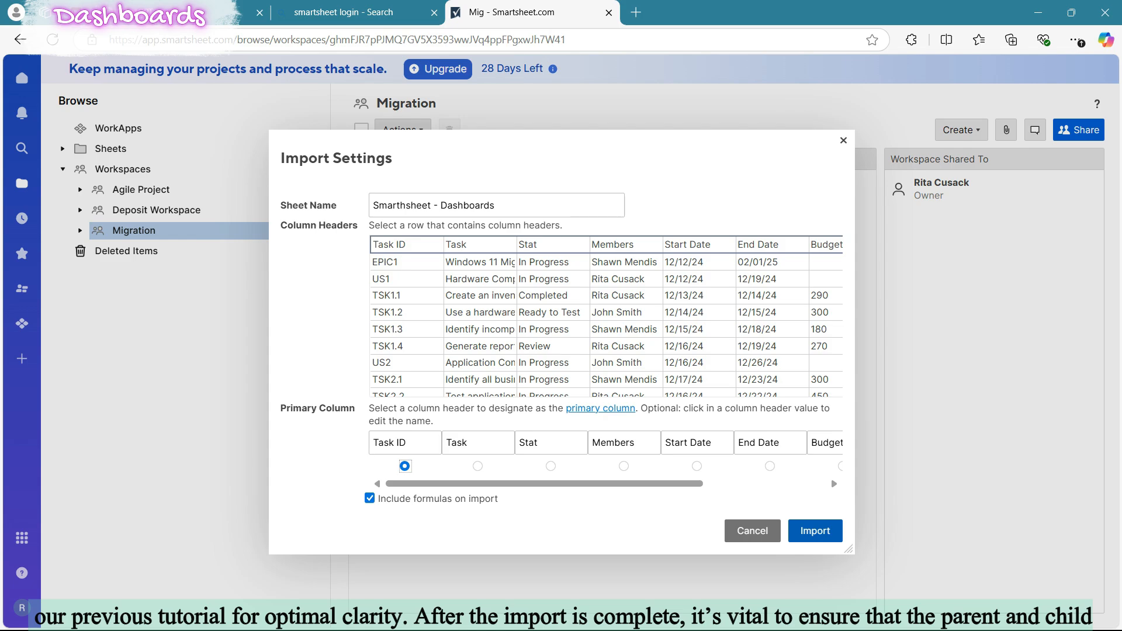
{"action": "key", "text": "Return"}
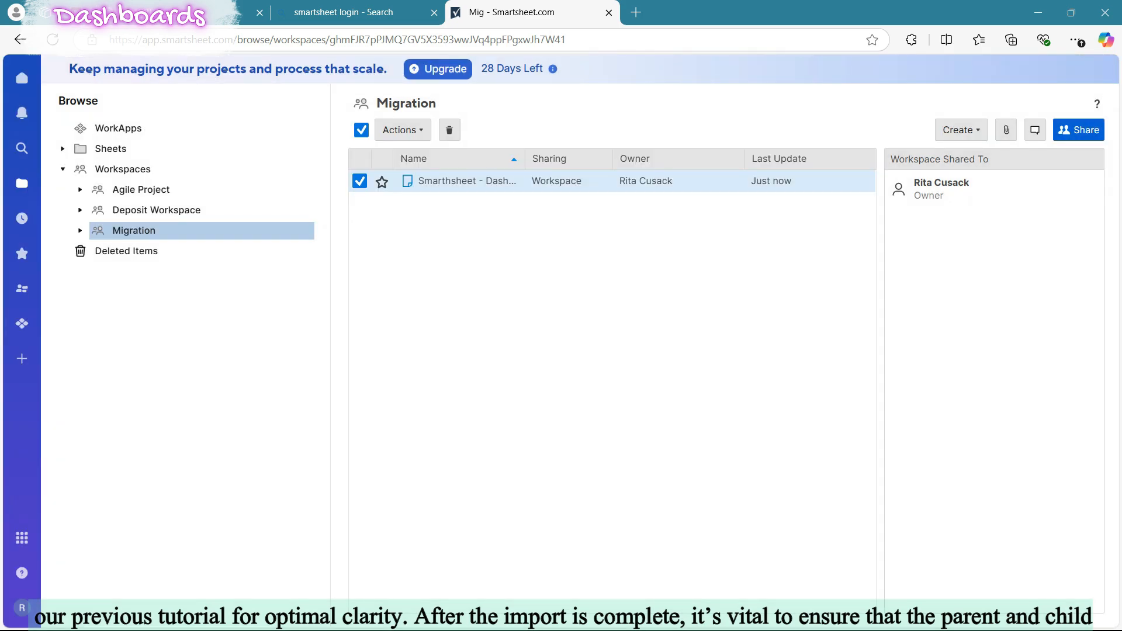
{"action": "left_click", "coordinate": [467, 180]}
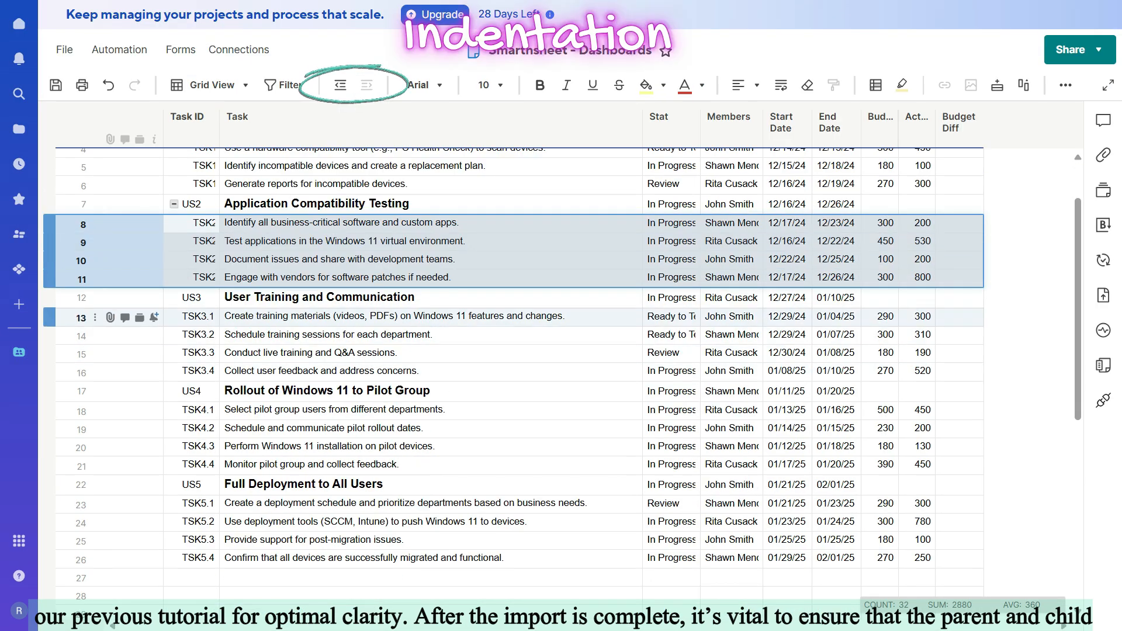
Step: Indent task rows 13 to 16 beneath user story US3 and rows 18 to 21 beneath US4
{"action": "left_click", "coordinate": [81, 318]}
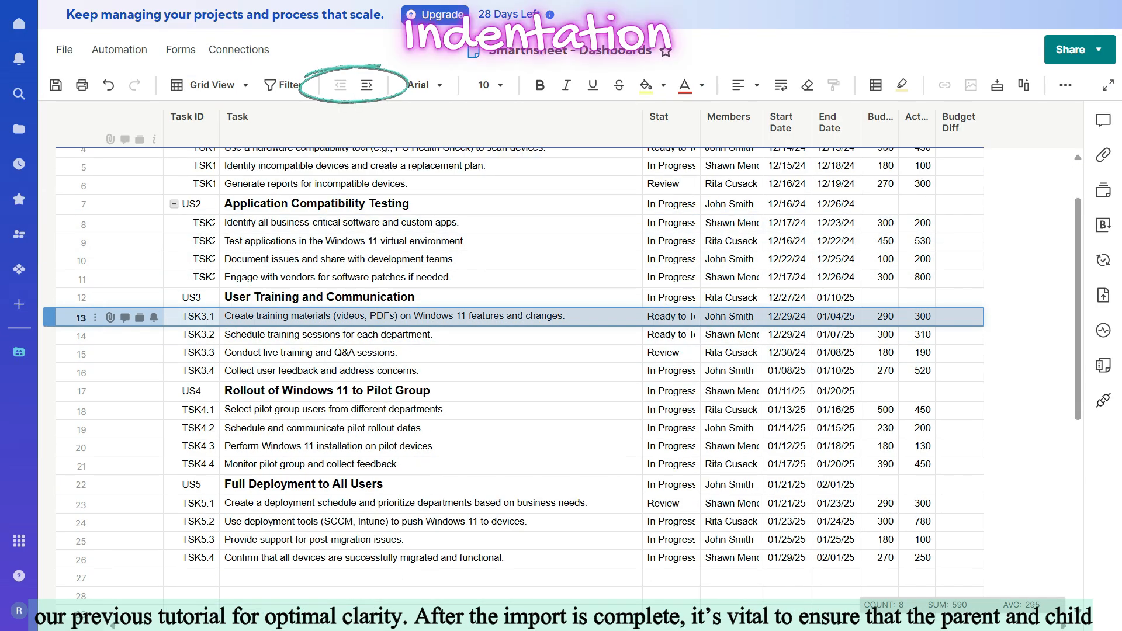
{"action": "left_click", "coordinate": [81, 372], "text": "shift"}
{"action": "left_click", "coordinate": [366, 85]}
{"action": "left_click", "coordinate": [81, 411]}
{"action": "left_click", "coordinate": [81, 466], "text": "shift"}
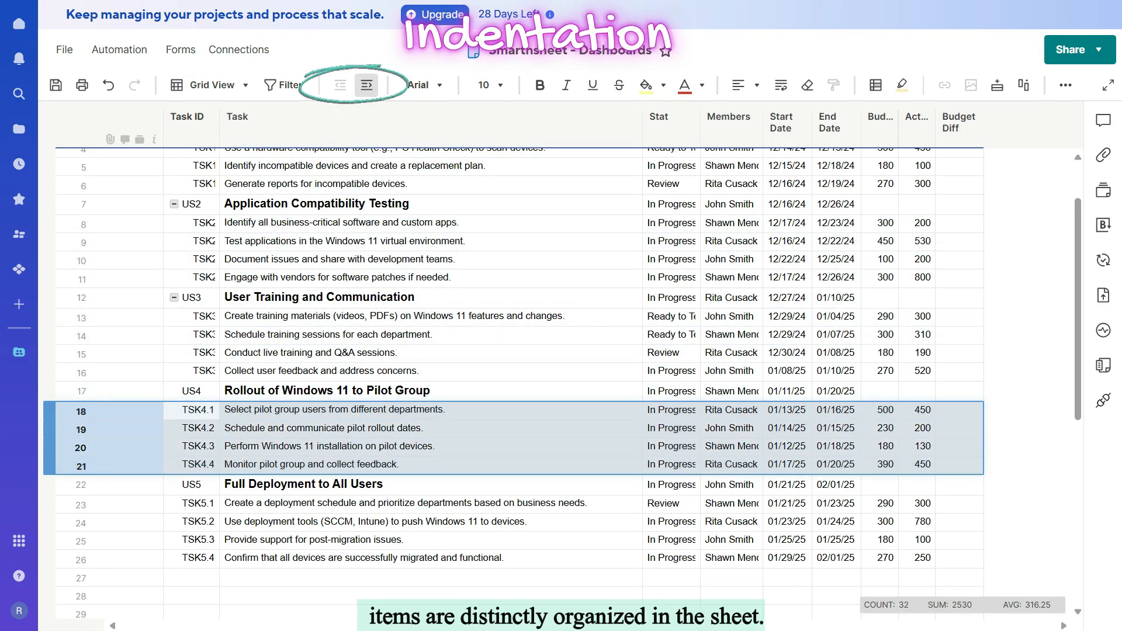
{"action": "left_click", "coordinate": [366, 86]}
Step: Indent task rows 23 to 26 beneath user story US5, Full Deployment to All Users
{"action": "left_click", "coordinate": [81, 485]}
{"action": "left_click", "coordinate": [81, 560], "text": "shift"}
{"action": "left_click", "coordinate": [81, 523]}
{"action": "left_click", "coordinate": [81, 504]}
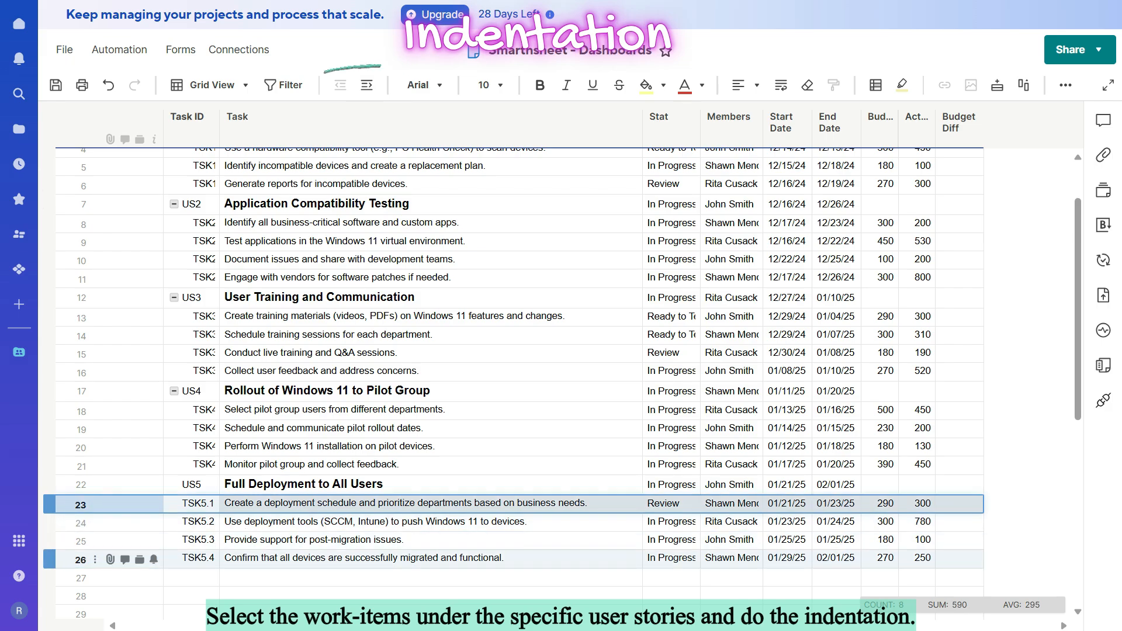
{"action": "left_click", "coordinate": [81, 560], "text": "shift"}
{"action": "left_click", "coordinate": [366, 85]}
Step: Collapse the user story groups and indent US1 to US5 beneath EPIC1, Windows 11 Migration
{"action": "left_click", "coordinate": [174, 391]}
{"action": "left_click", "coordinate": [174, 297]}
{"action": "left_click", "coordinate": [174, 204]}
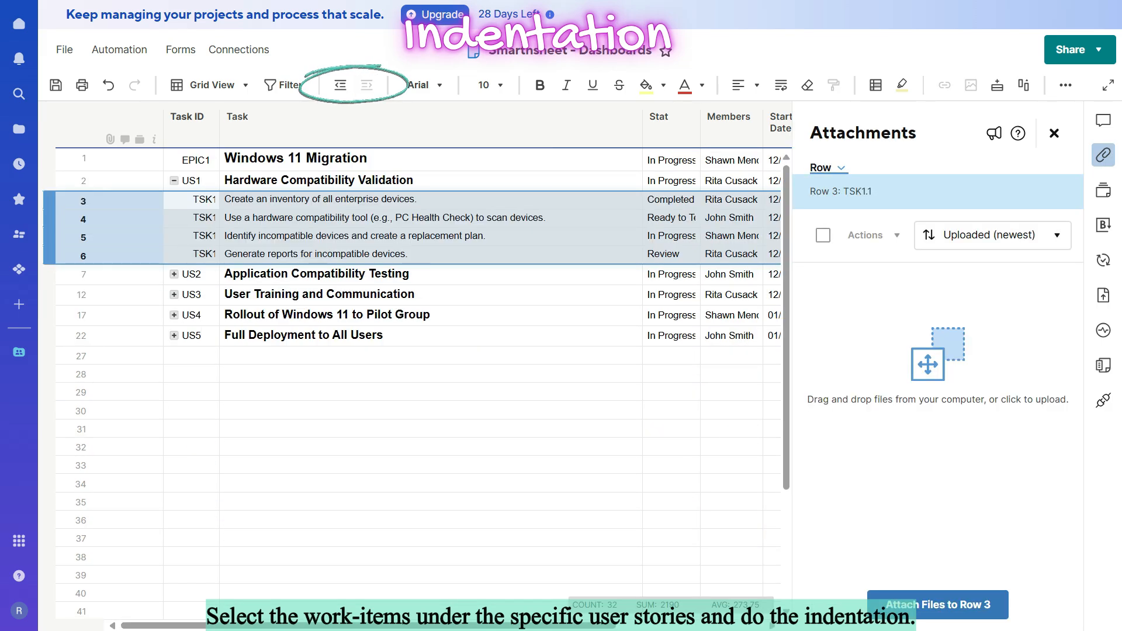
{"action": "left_click", "coordinate": [193, 181]}
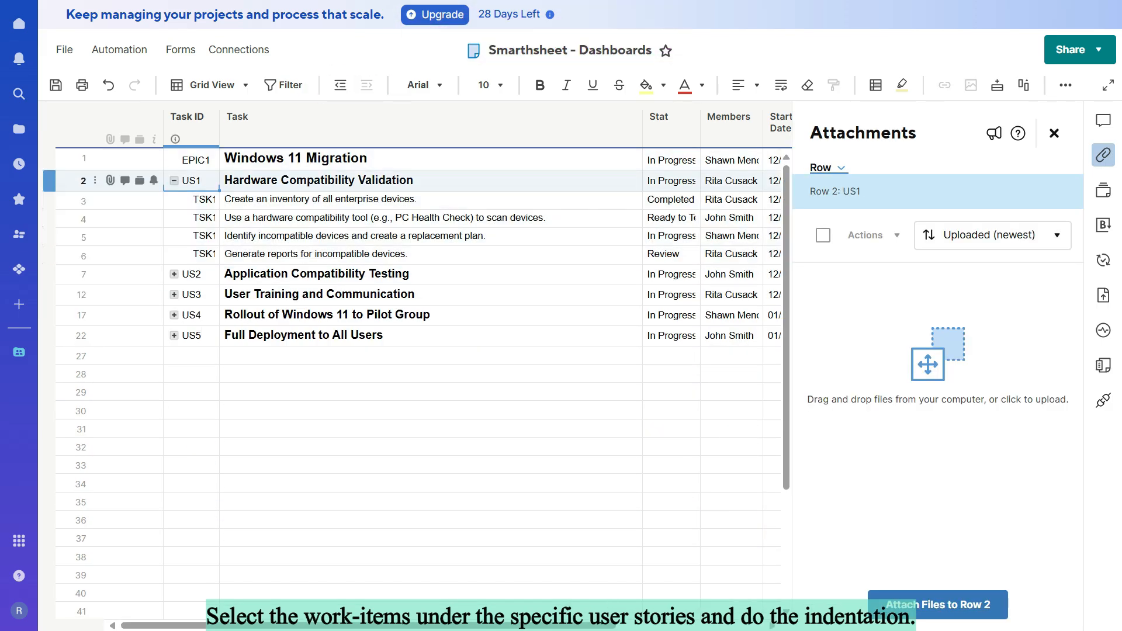
{"action": "left_click", "coordinate": [174, 180]}
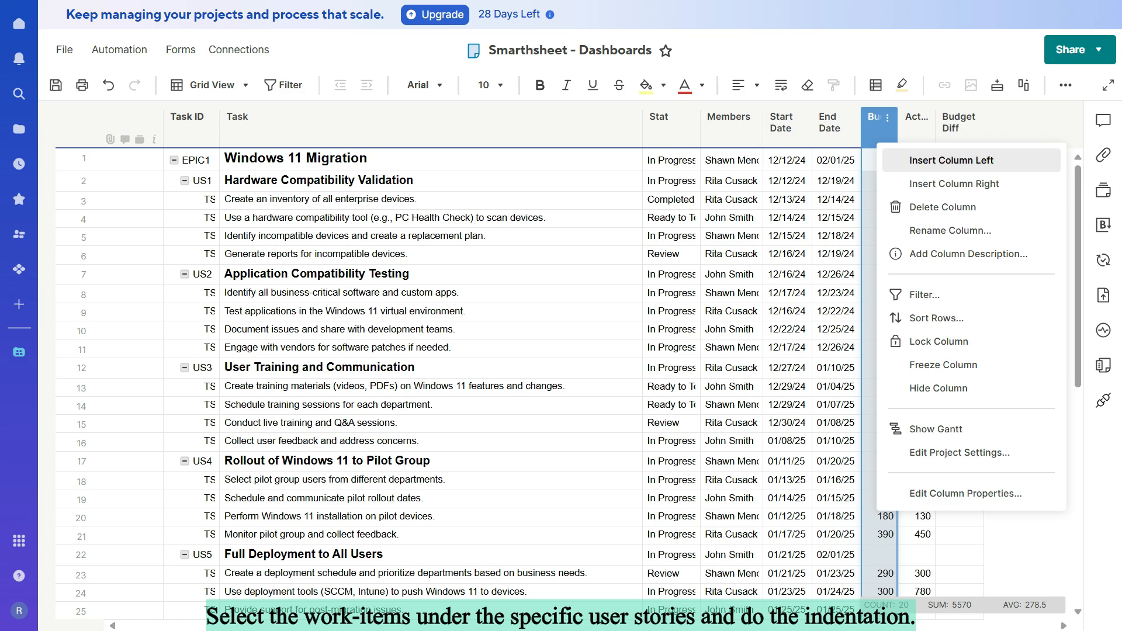
Step: Set the Budget column's type to Text/Number in its column properties
{"action": "left_click", "coordinate": [966, 493]}
{"action": "left_click", "coordinate": [987, 243]}
{"action": "left_click", "coordinate": [922, 246]}
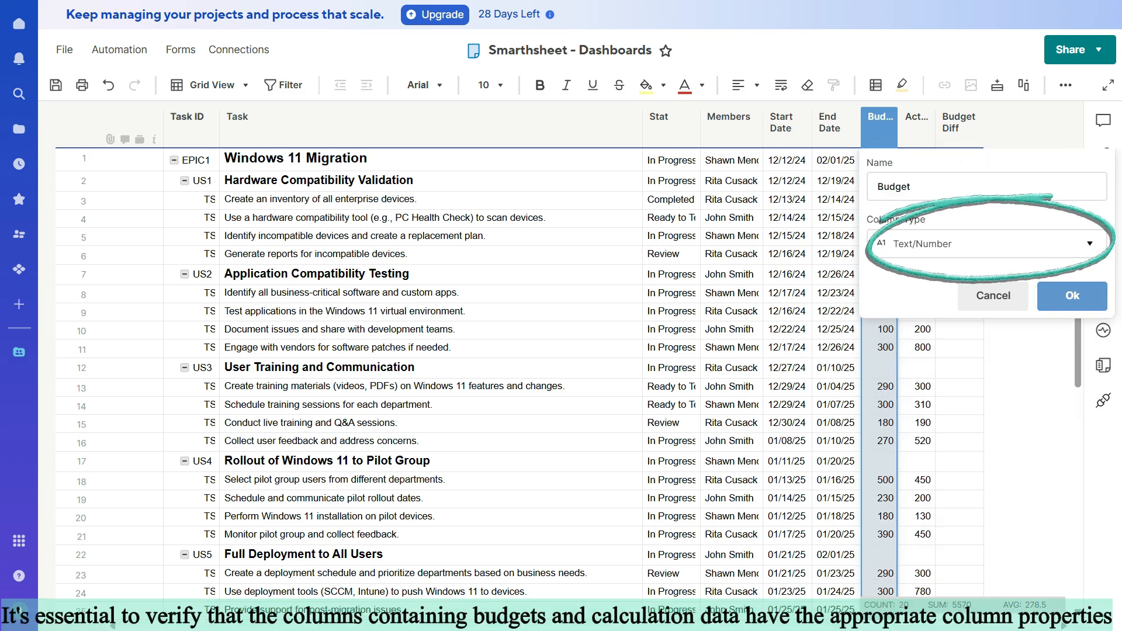
{"action": "left_click", "coordinate": [1071, 296]}
Step: Open the Actual column's properties and accept Text/Number as its column type
{"action": "left_click", "coordinate": [924, 118]}
{"action": "left_click", "coordinate": [925, 118]}
{"action": "left_click", "coordinate": [993, 494]}
{"action": "left_click", "coordinate": [893, 295]}
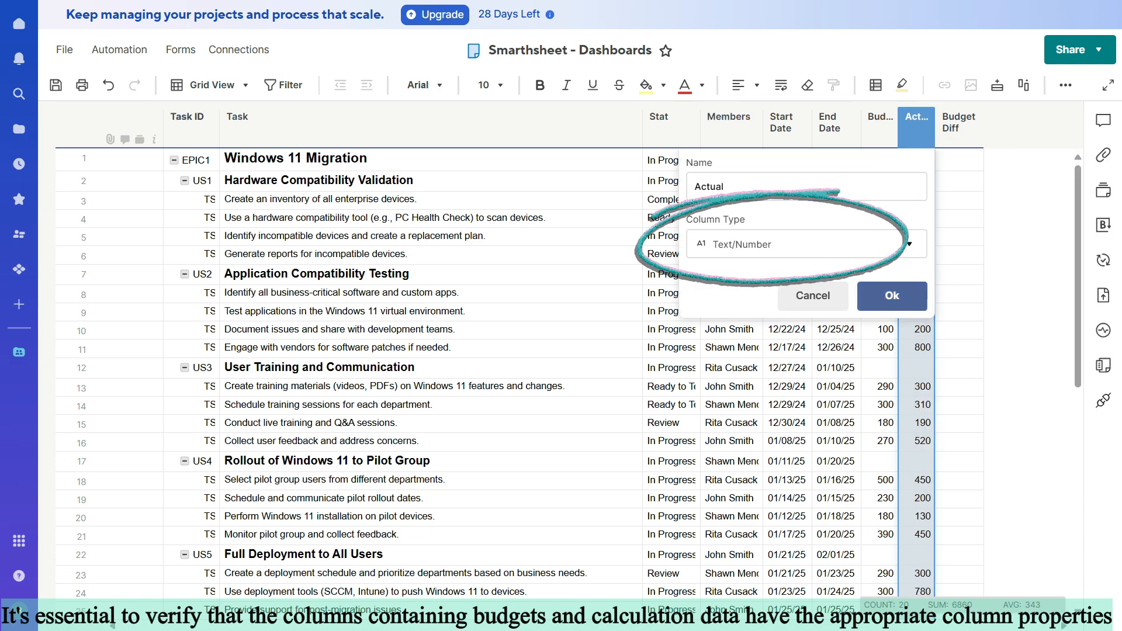
Step: Enter a SUM formula in EPIC1's Budget cell that totals its descendants: =SUM(DESCENDANTS())
{"action": "left_click", "coordinate": [879, 160]}
{"action": "type", "text": "="}
{"action": "key", "text": "BackSpace"}
{"action": "left_click", "coordinate": [1066, 85]}
{"action": "left_click", "coordinate": [874, 117]}
{"action": "left_click", "coordinate": [882, 153]}
{"action": "left_click", "coordinate": [917, 158]}
{"action": "type", "text": "desc"}
{"action": "double_click", "coordinate": [919, 158]}
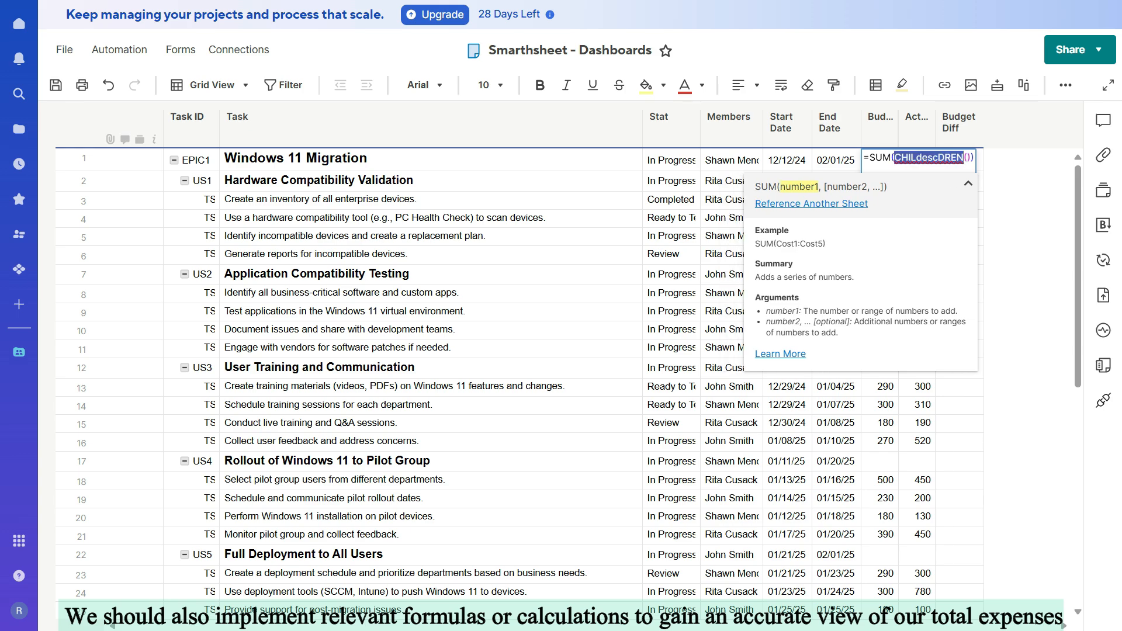
{"action": "type", "text": "desc"}
{"action": "key", "text": "Return"}
{"action": "key", "text": "Return"}
Step: Total the descendants' actual expenses in EPIC1's Actual cell with the formula =SUM(DESCENDANTS())
{"action": "left_click", "coordinate": [916, 160]}
{"action": "type", "text": "="}
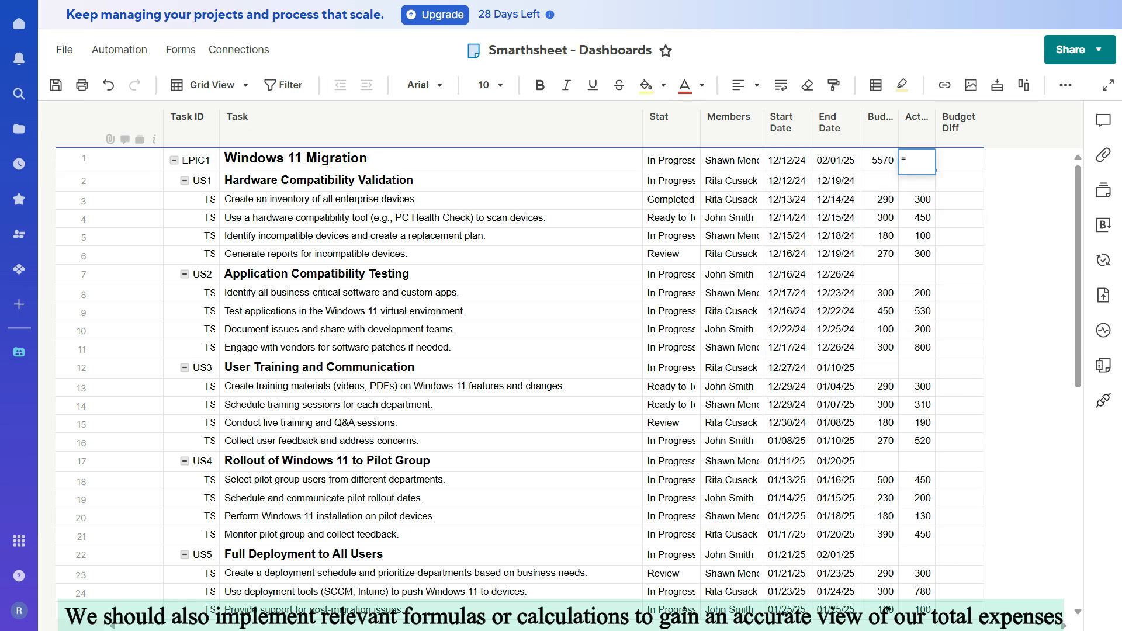
{"action": "left_click", "coordinate": [1065, 86]}
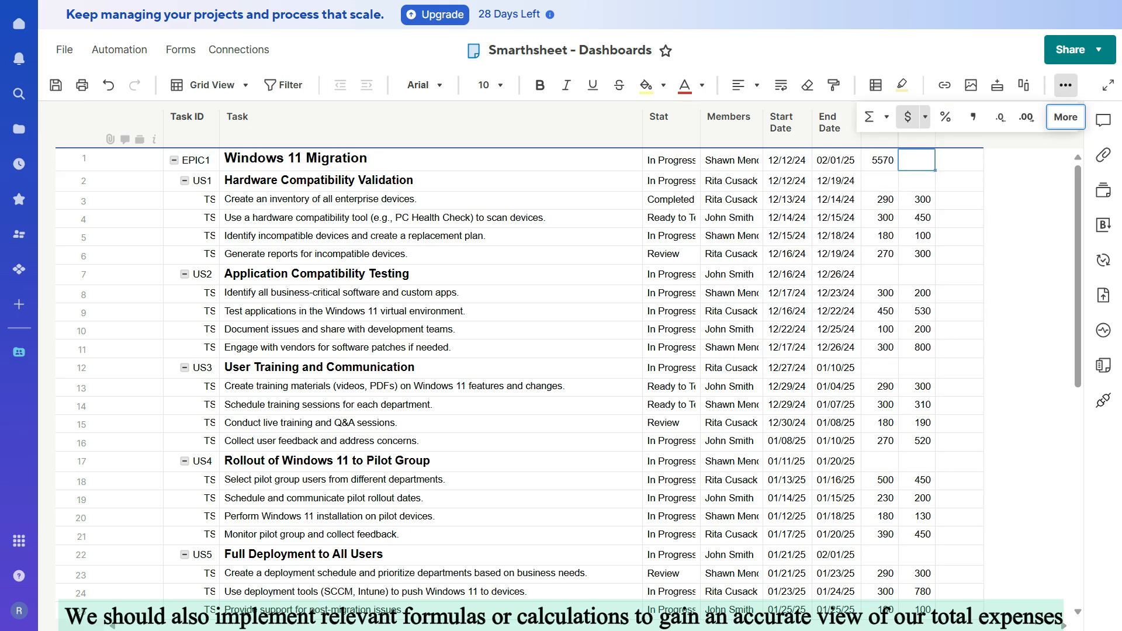
{"action": "left_click", "coordinate": [873, 117]}
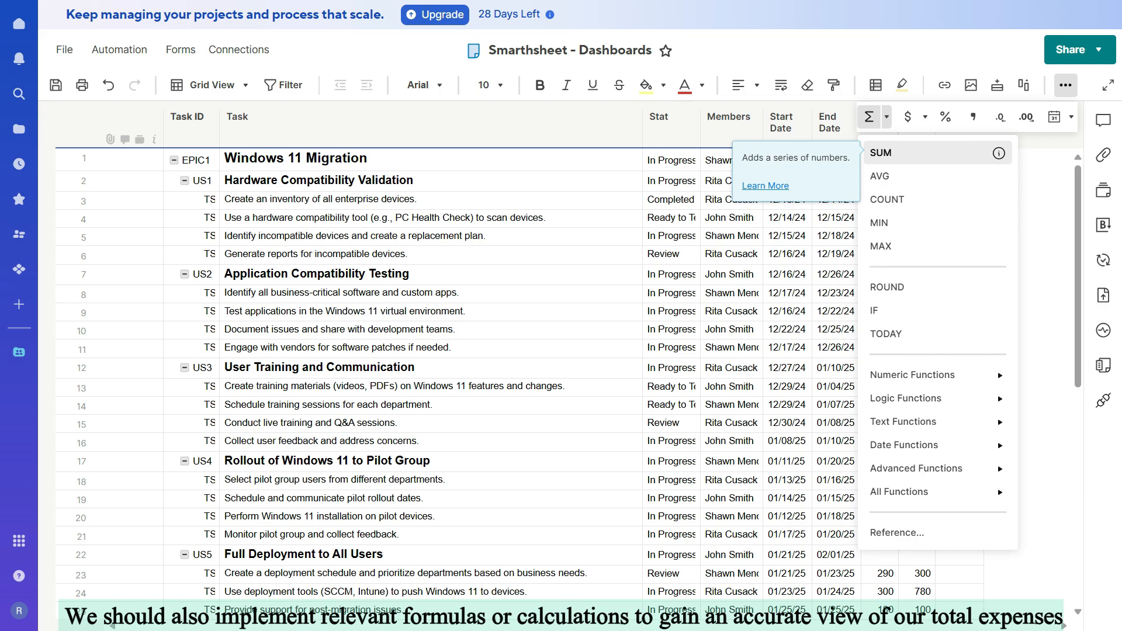
{"action": "left_click", "coordinate": [889, 153]}
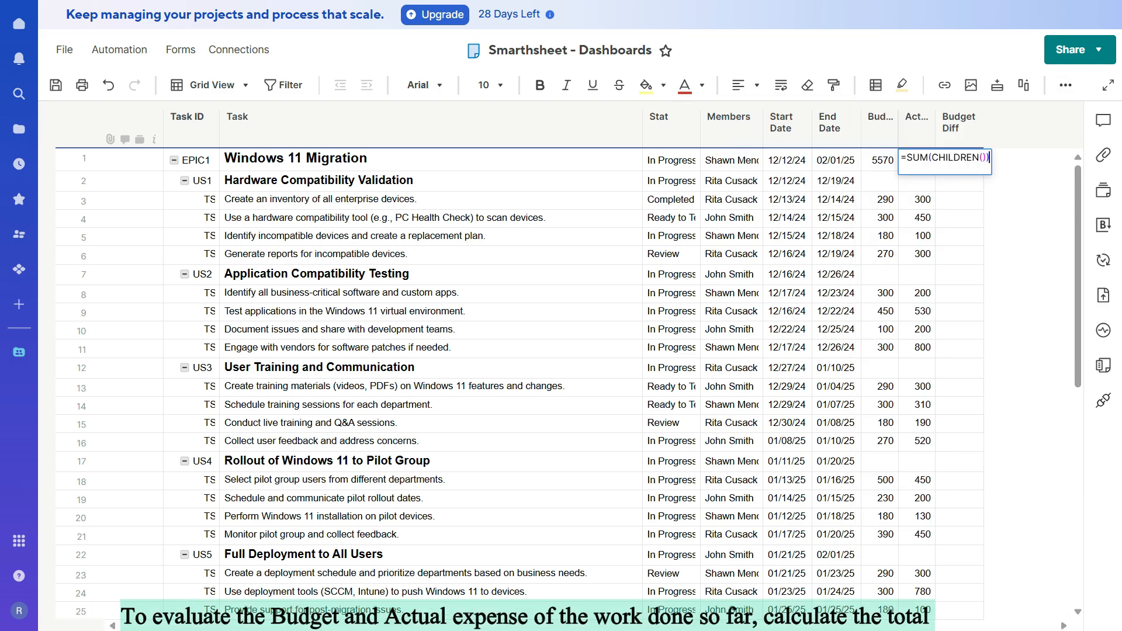
{"action": "type", "text": "des"}
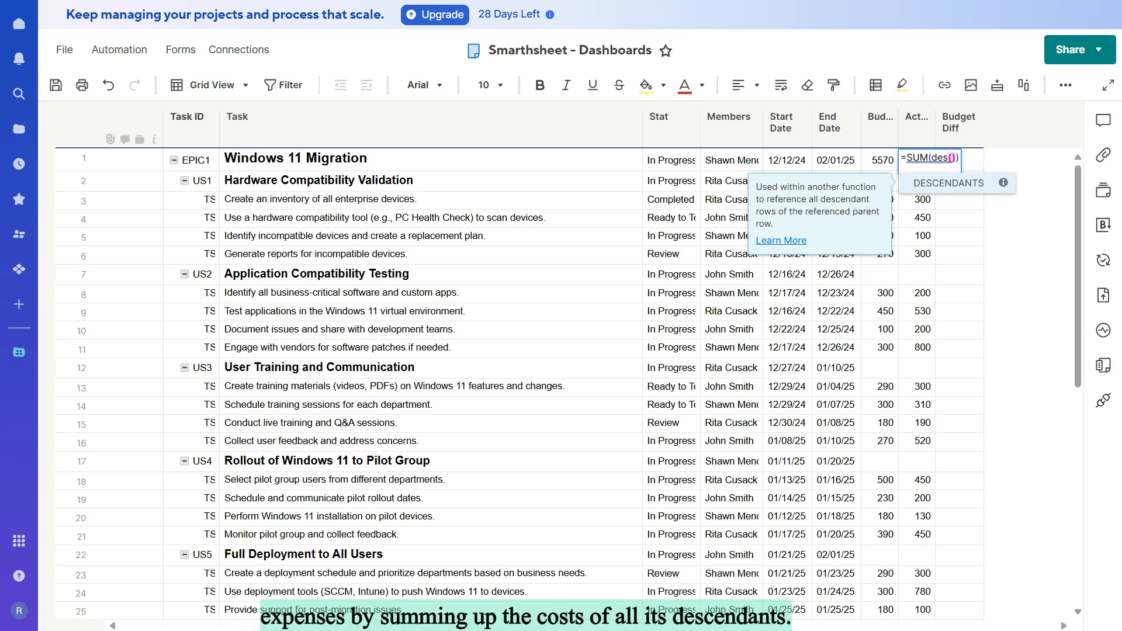
{"action": "key", "text": "Return"}
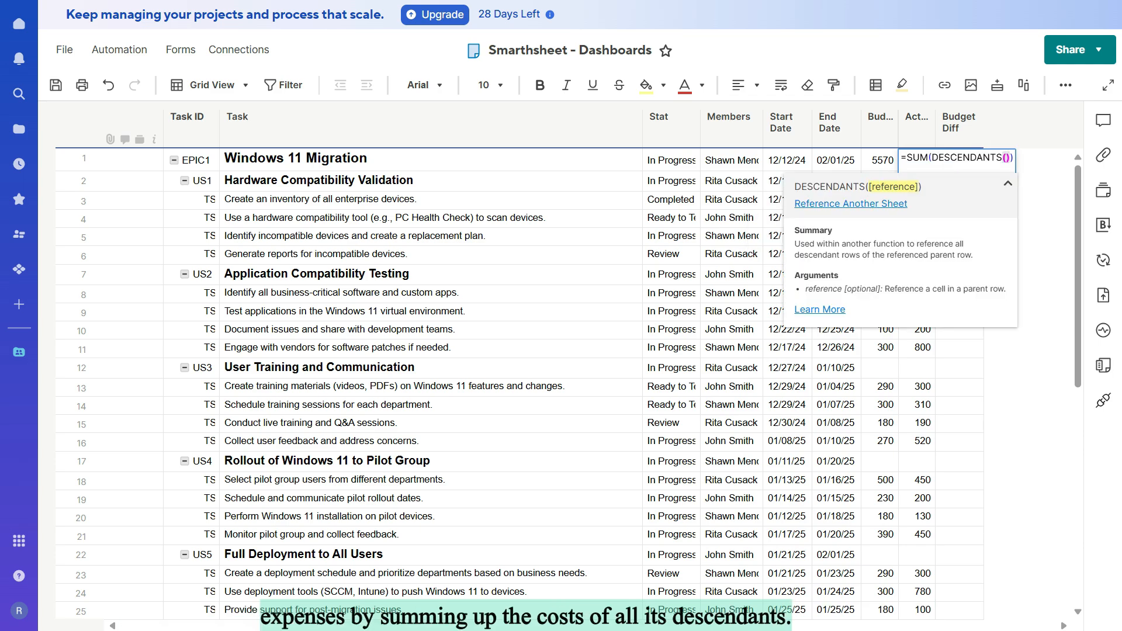
{"action": "key", "text": "Return"}
Step: Calculate EPIC1's budget difference in the Budget Diff cell with the formula =Budget@row-Actual@row
{"action": "left_click", "coordinate": [960, 159]}
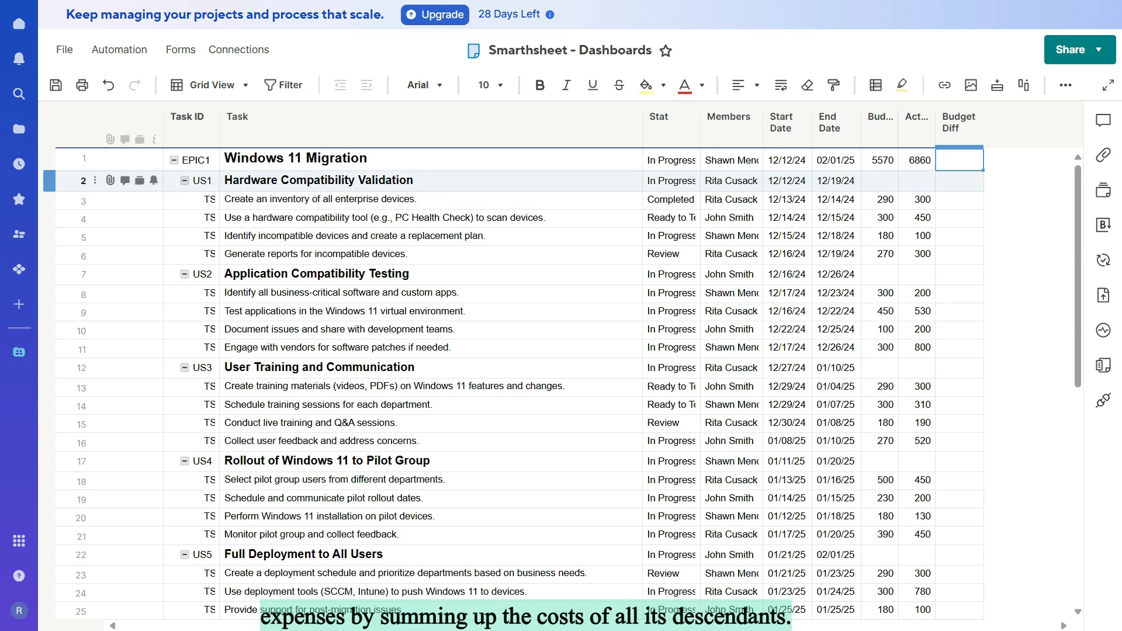
{"action": "type", "text": "=Budget@row-Actual@row"}
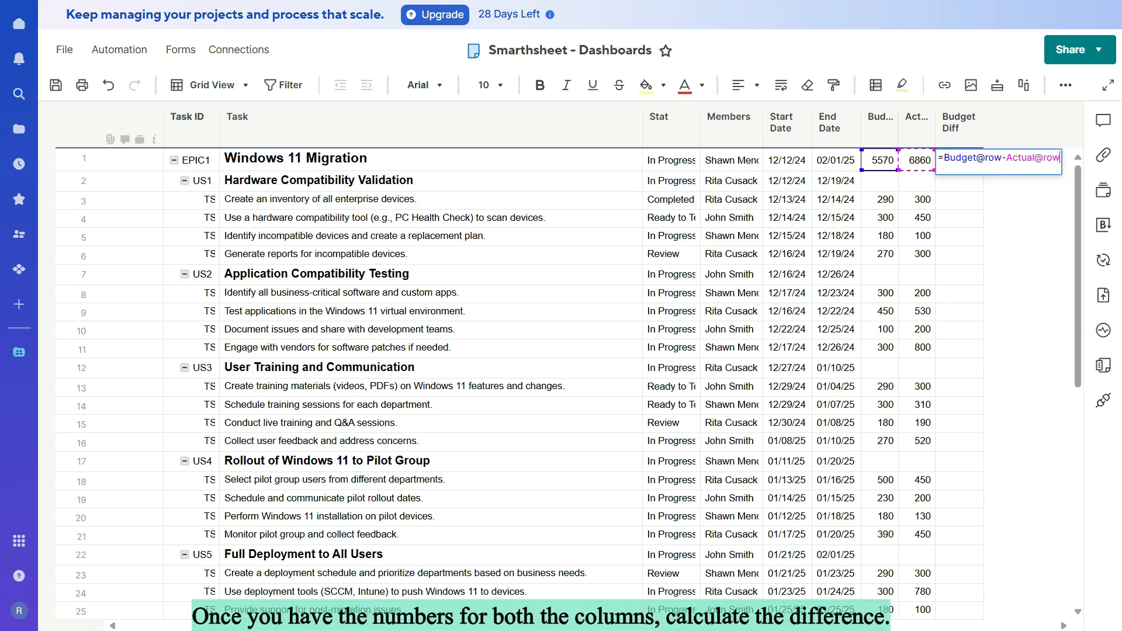
{"action": "key", "text": "Return"}
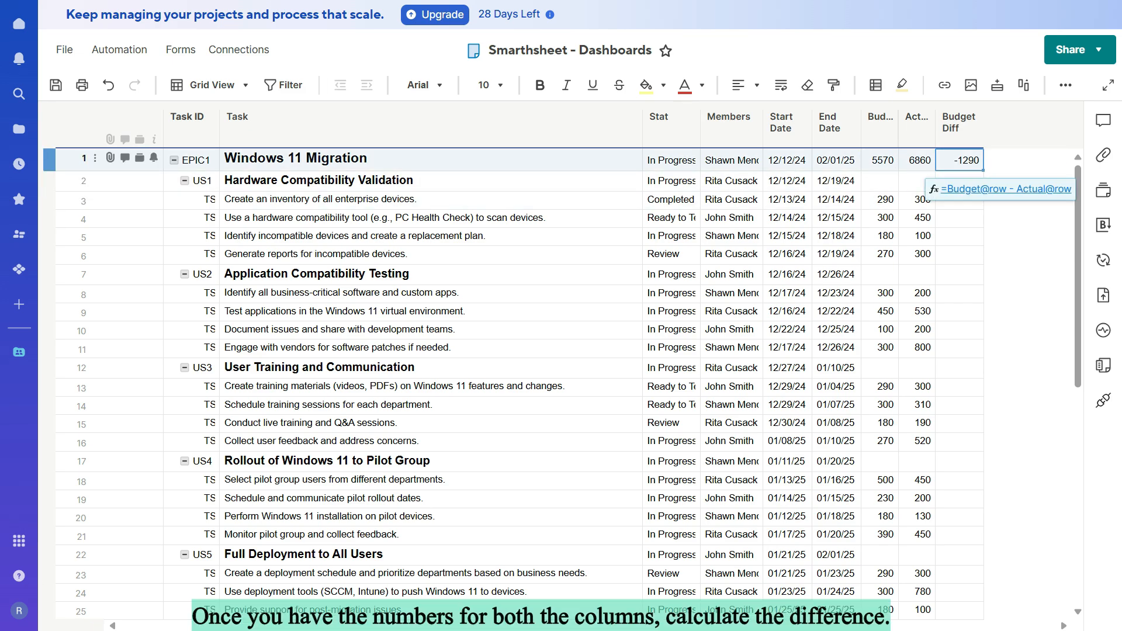
{"action": "scroll", "coordinate": [569, 384], "scroll_direction": "down", "scroll_amount": 1}
{"action": "scroll", "coordinate": [569, 384], "scroll_direction": "down", "scroll_amount": 3}
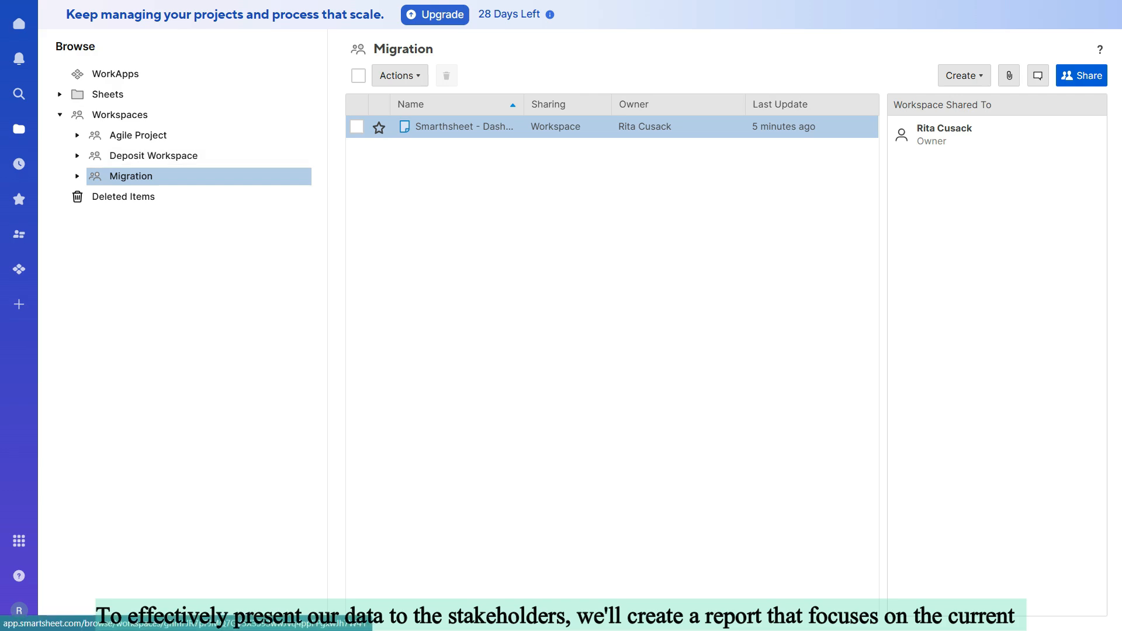
Step: Create a row report named "Migration Report" in the Migration workspace
{"action": "right_click", "coordinate": [141, 179]}
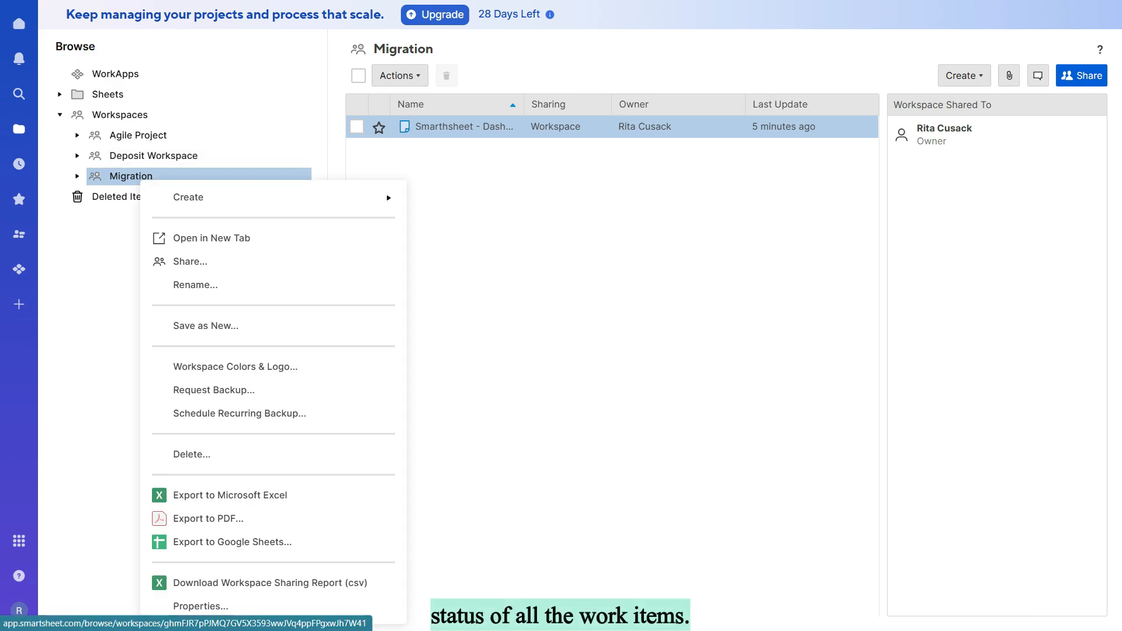
{"action": "mouse_move", "coordinate": [188, 197]}
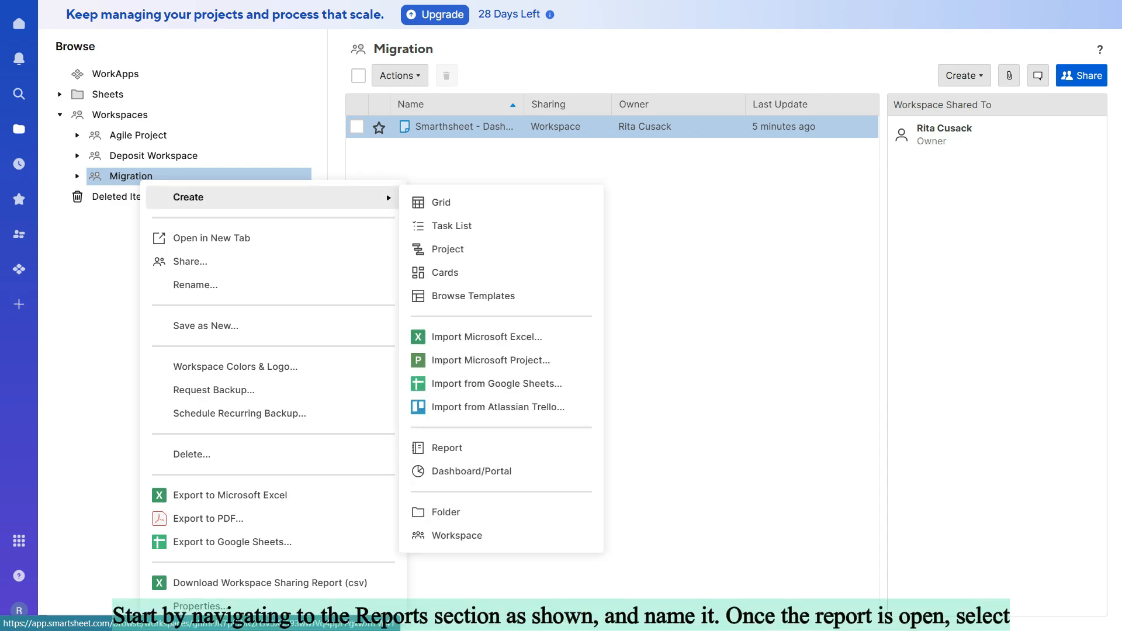
{"action": "left_click", "coordinate": [447, 448]}
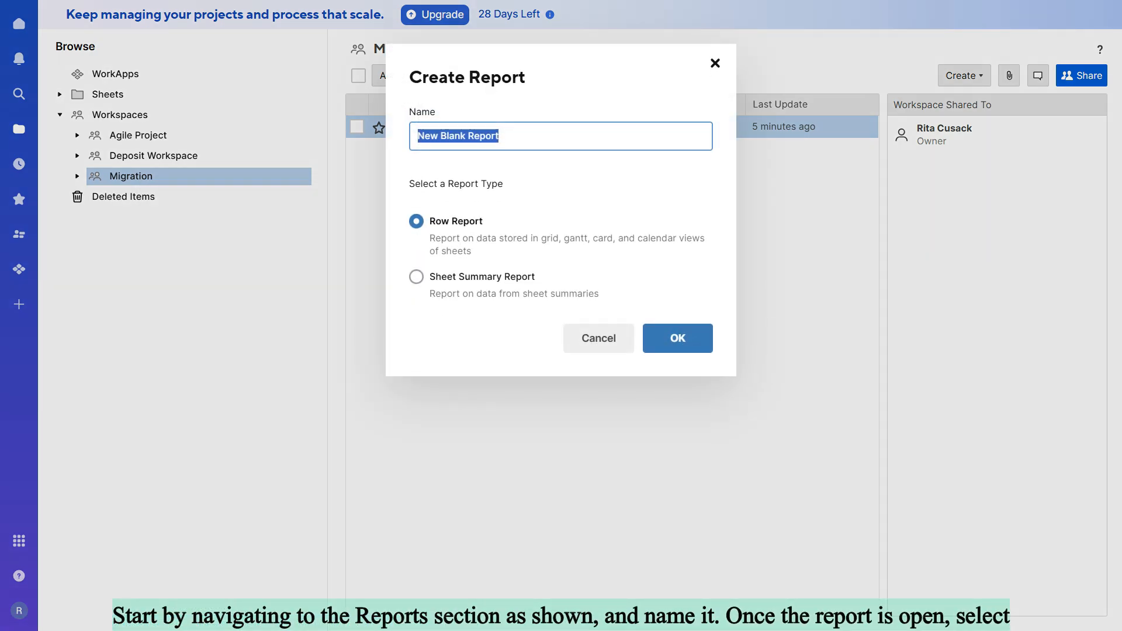
{"action": "type", "text": "Migration Rep"}
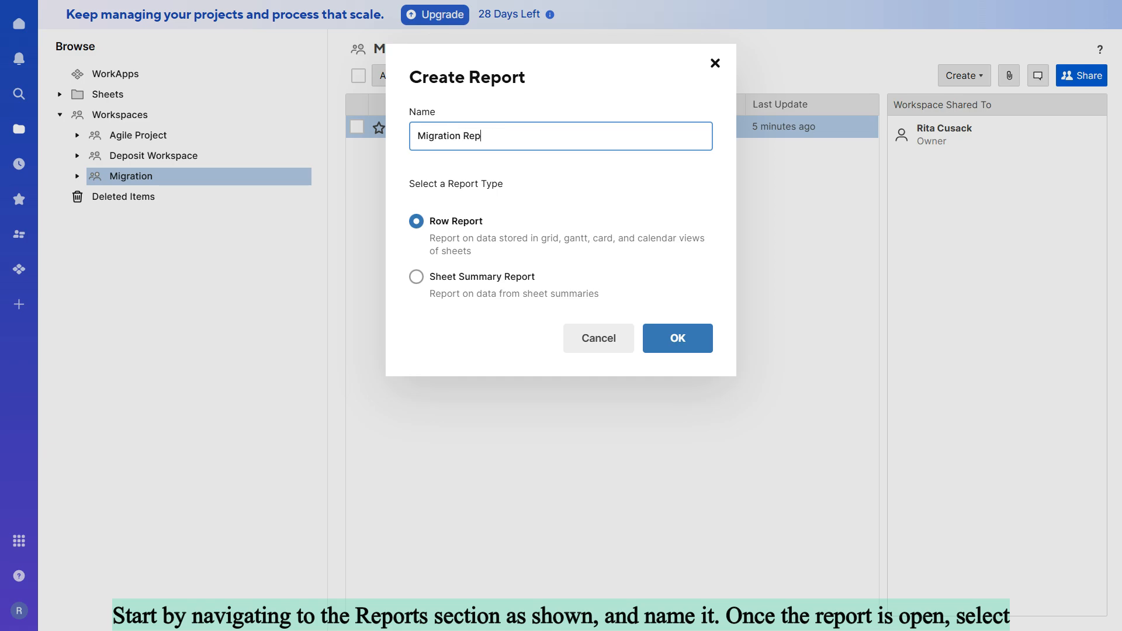
{"action": "key", "text": "Return"}
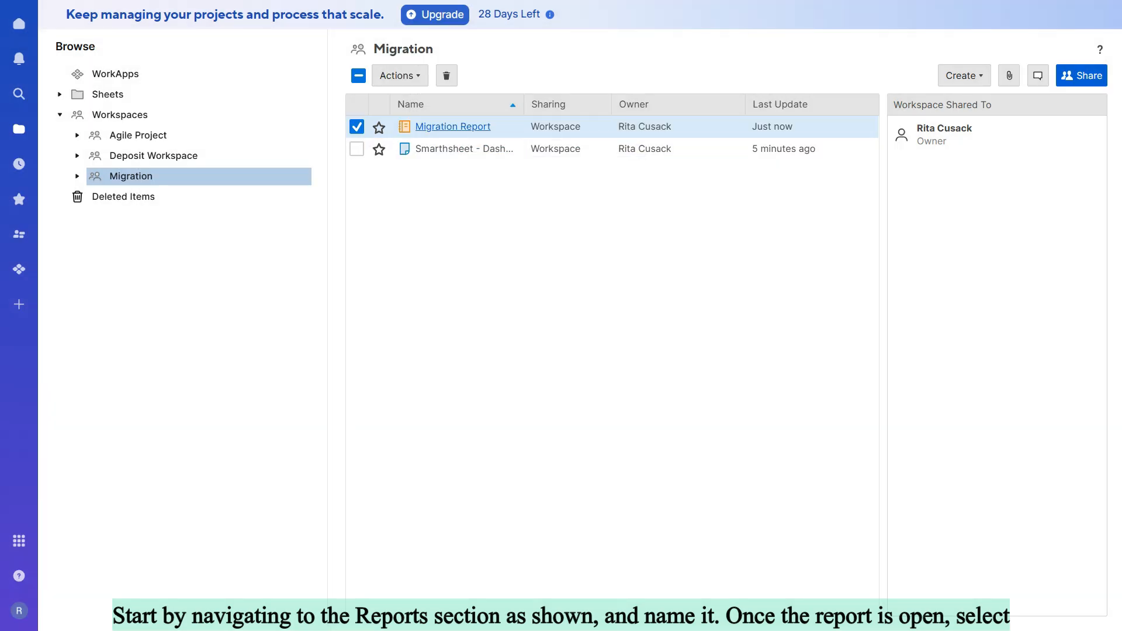
Step: Open Migration Report, select the Migration workspace as its source and proceed to the column selection
{"action": "left_click", "coordinate": [453, 127]}
{"action": "left_click", "coordinate": [747, 213]}
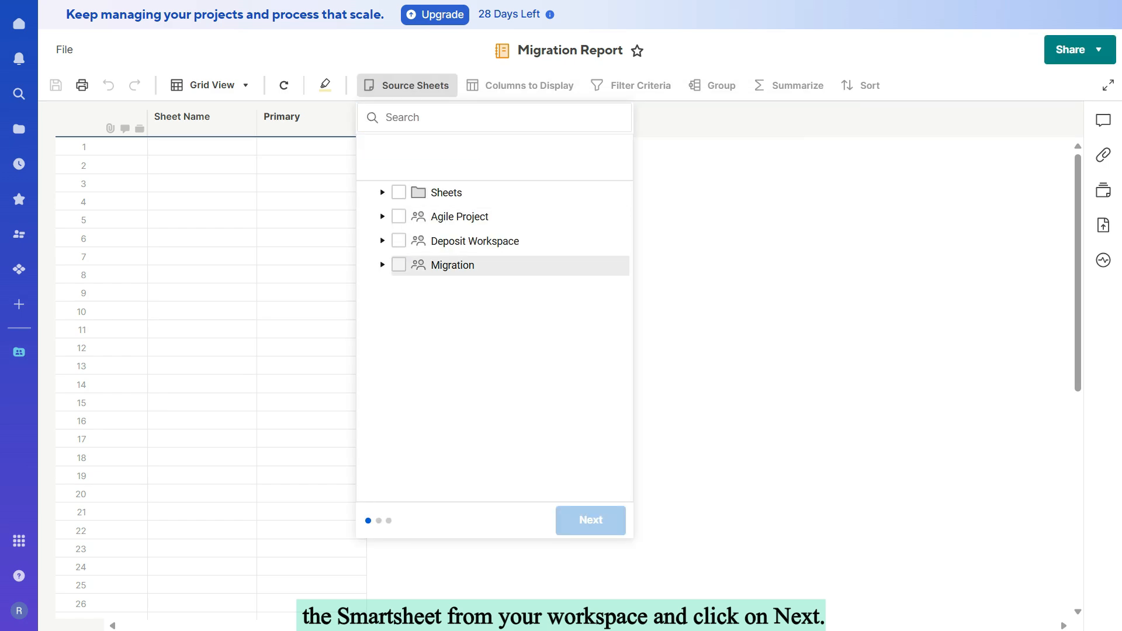
{"action": "left_click", "coordinate": [399, 264]}
{"action": "left_click", "coordinate": [591, 519]}
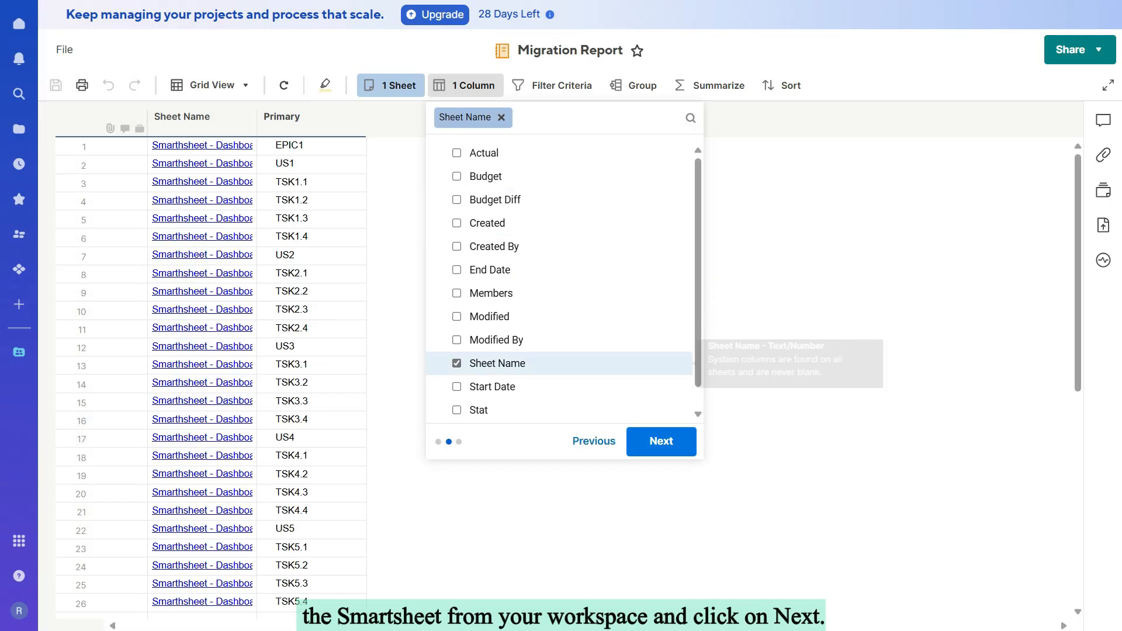
Step: Replace the report's Sheet Name column with Stat, Task, Actual, Budget and Budget Diff, and proceed to the filter criteria
{"action": "left_click", "coordinate": [461, 363]}
{"action": "left_click", "coordinate": [462, 409]}
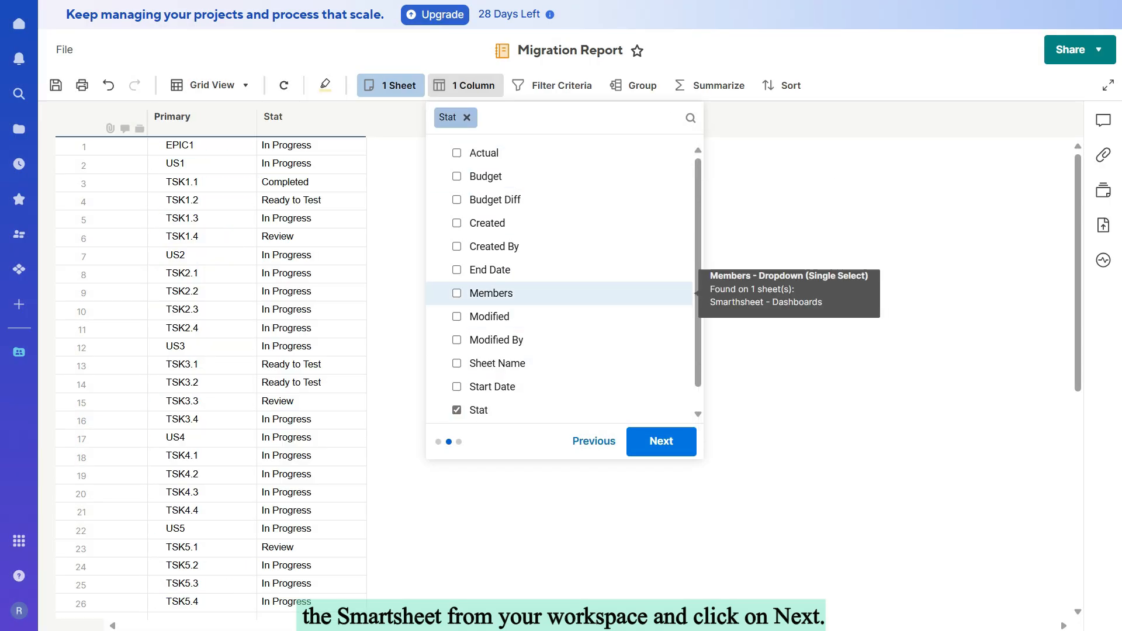
{"action": "scroll", "coordinate": [462, 294], "scroll_direction": "down", "scroll_amount": 1}
{"action": "left_click", "coordinate": [462, 410]}
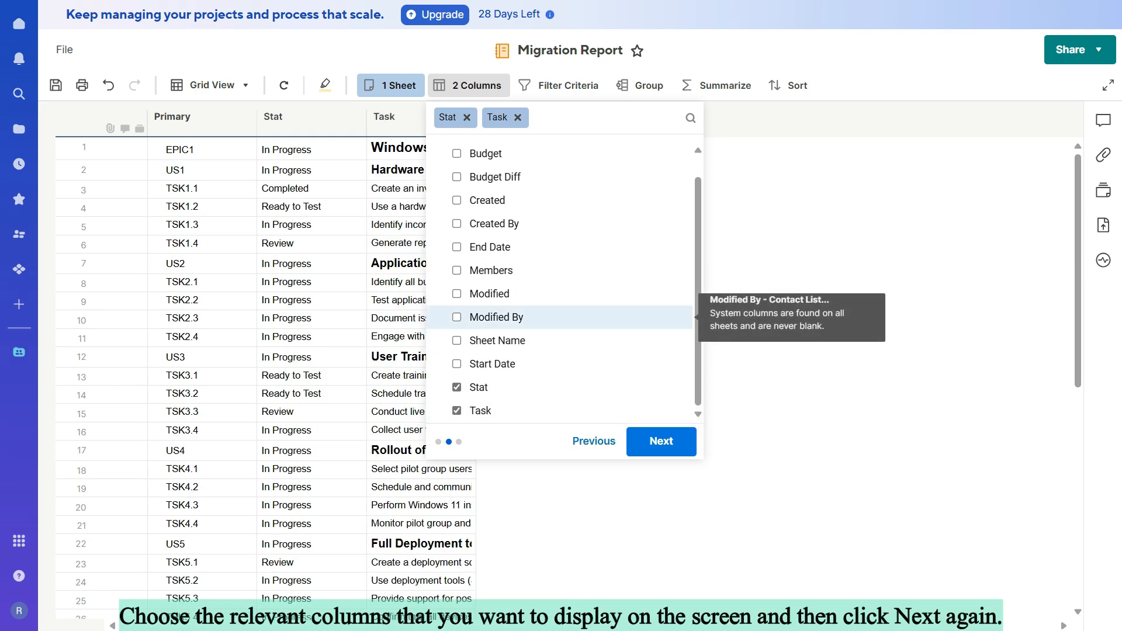
{"action": "scroll", "coordinate": [462, 292], "scroll_direction": "up", "scroll_amount": 1}
{"action": "left_click", "coordinate": [461, 152]}
{"action": "left_click", "coordinate": [462, 176]}
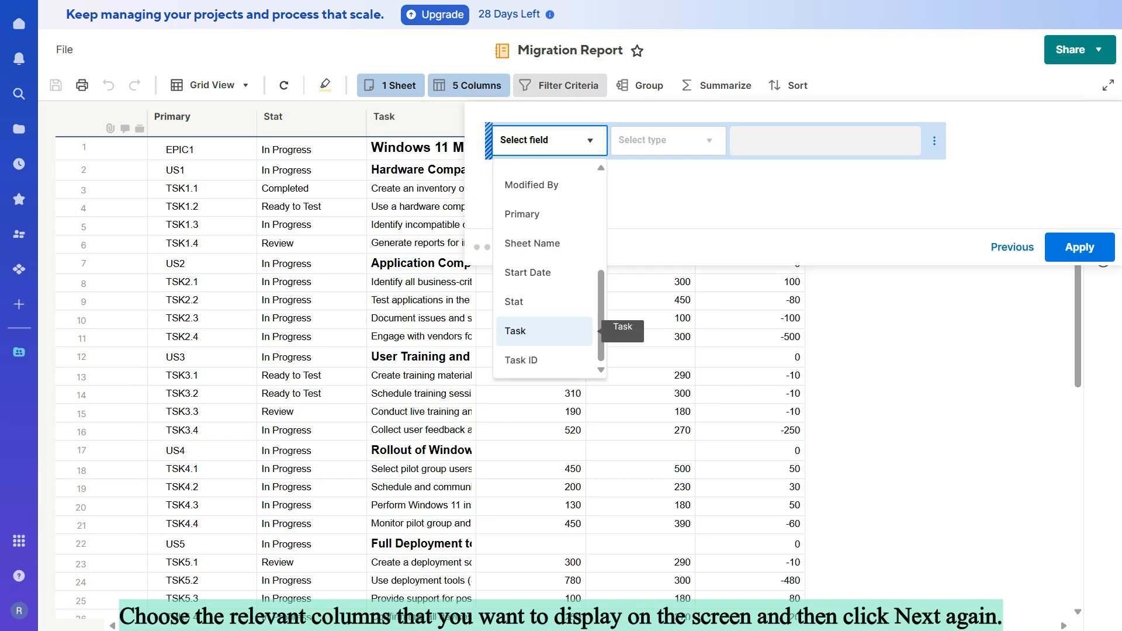
{"action": "left_click", "coordinate": [514, 302]}
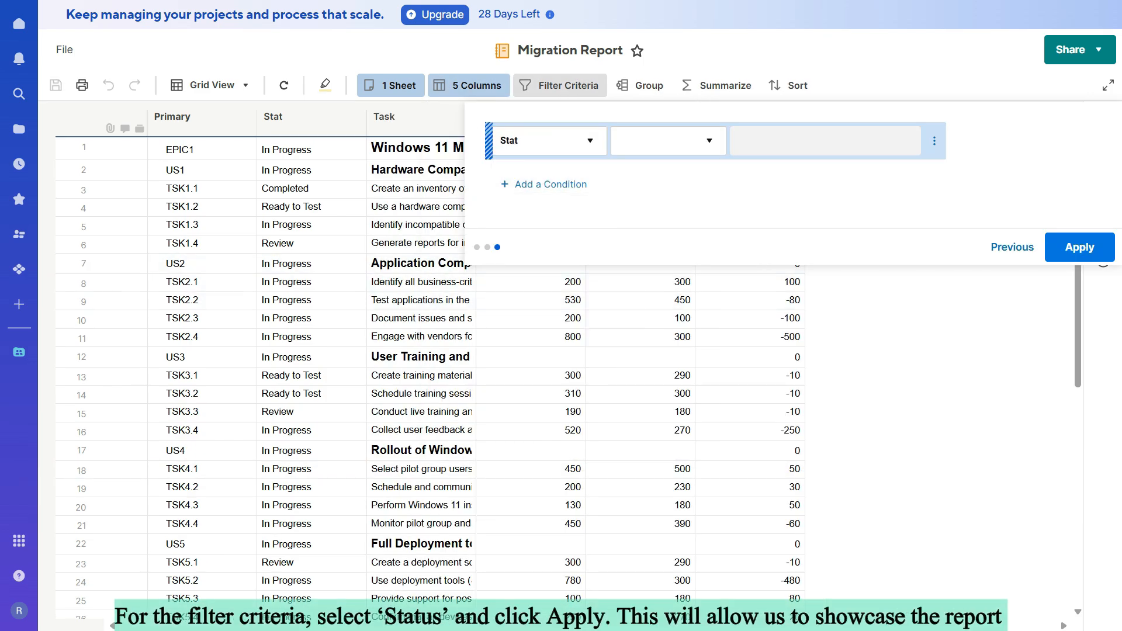
Step: Filter the report to rows where Stat is not blank and apply the criteria
{"action": "left_click", "coordinate": [661, 140]}
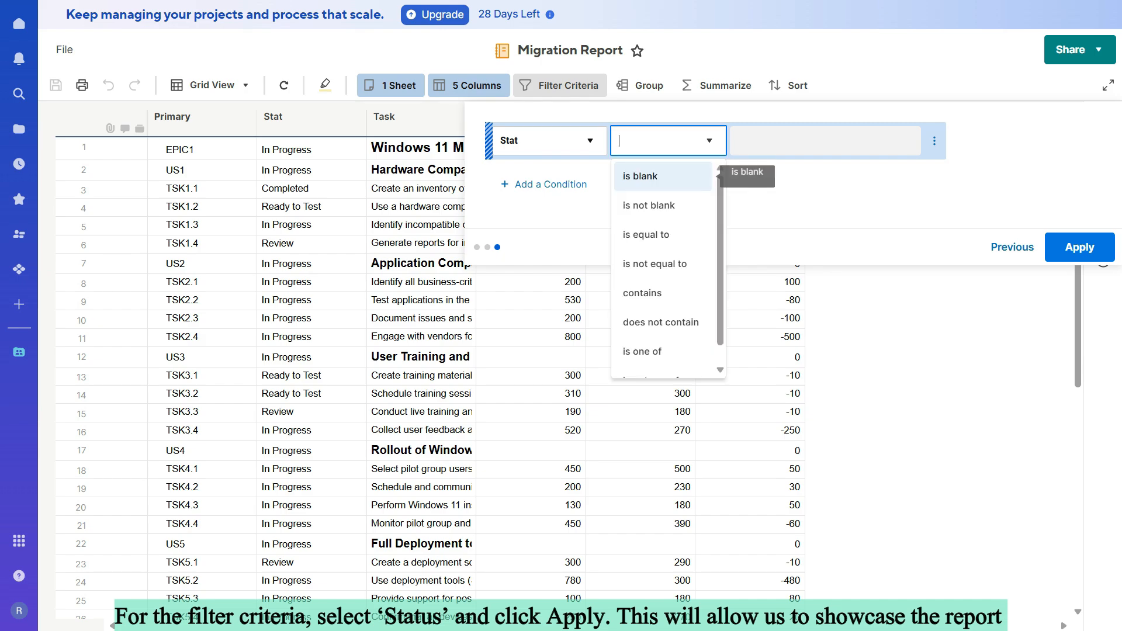
{"action": "left_click", "coordinate": [649, 205]}
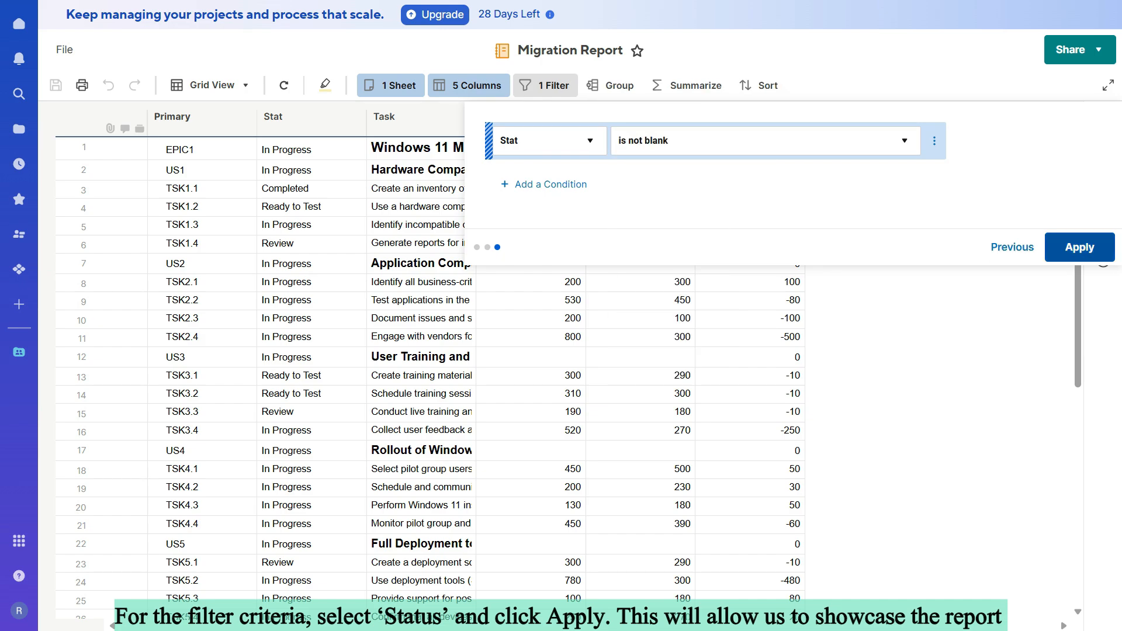
{"action": "left_click", "coordinate": [1079, 246]}
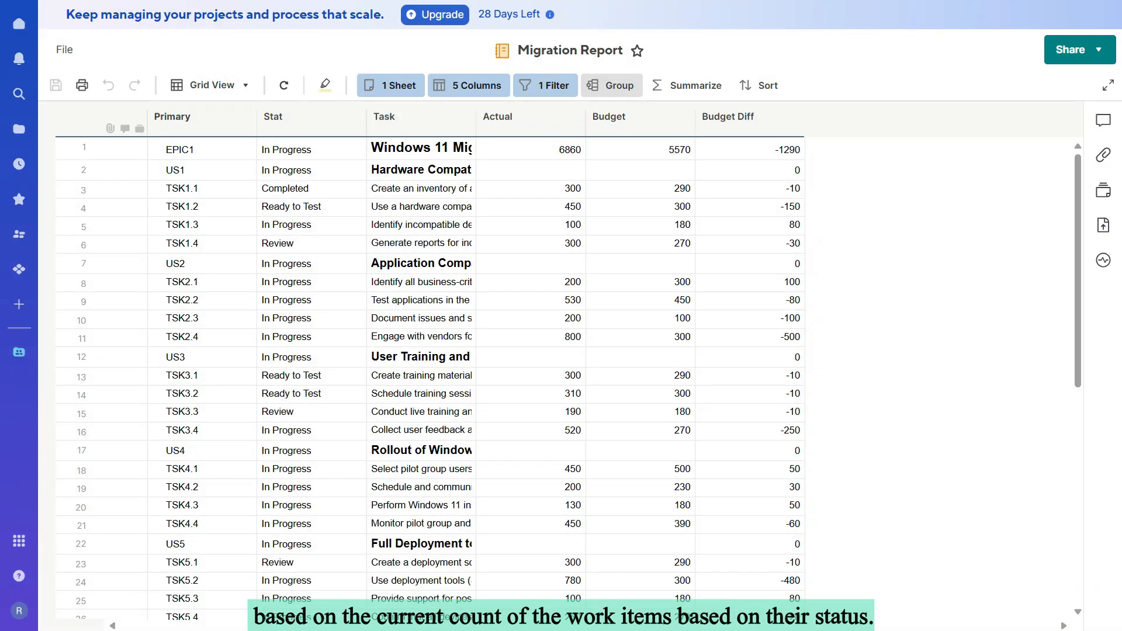
Step: Group the report rows by the Stat column
{"action": "left_click", "coordinate": [612, 86]}
{"action": "left_click", "coordinate": [659, 145]}
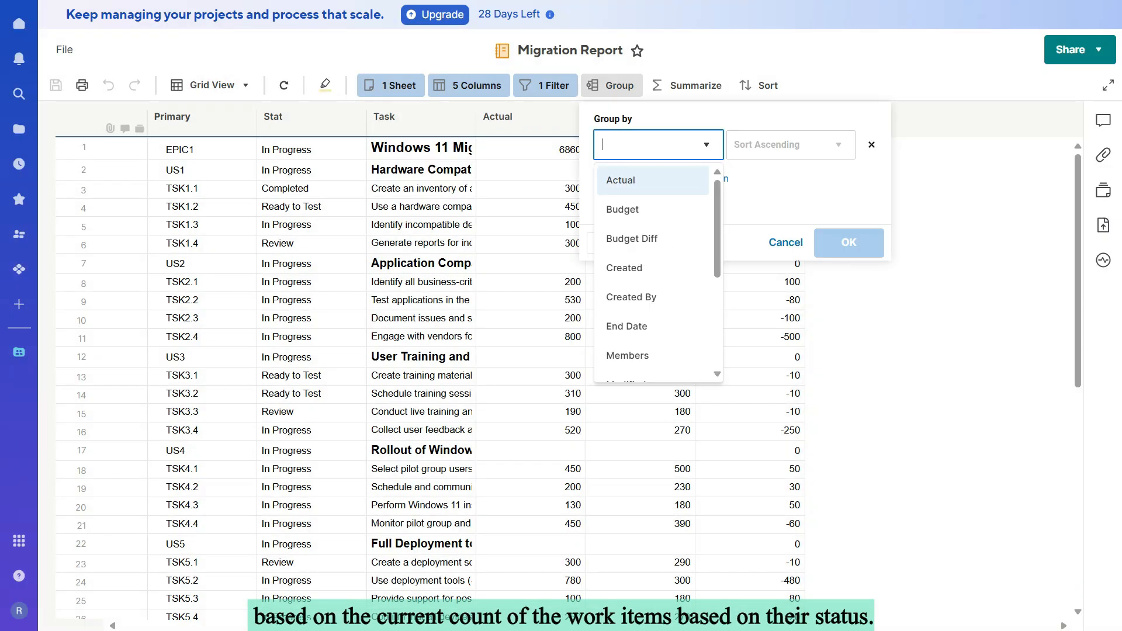
{"action": "scroll", "coordinate": [653, 276], "scroll_direction": "down", "scroll_amount": 3}
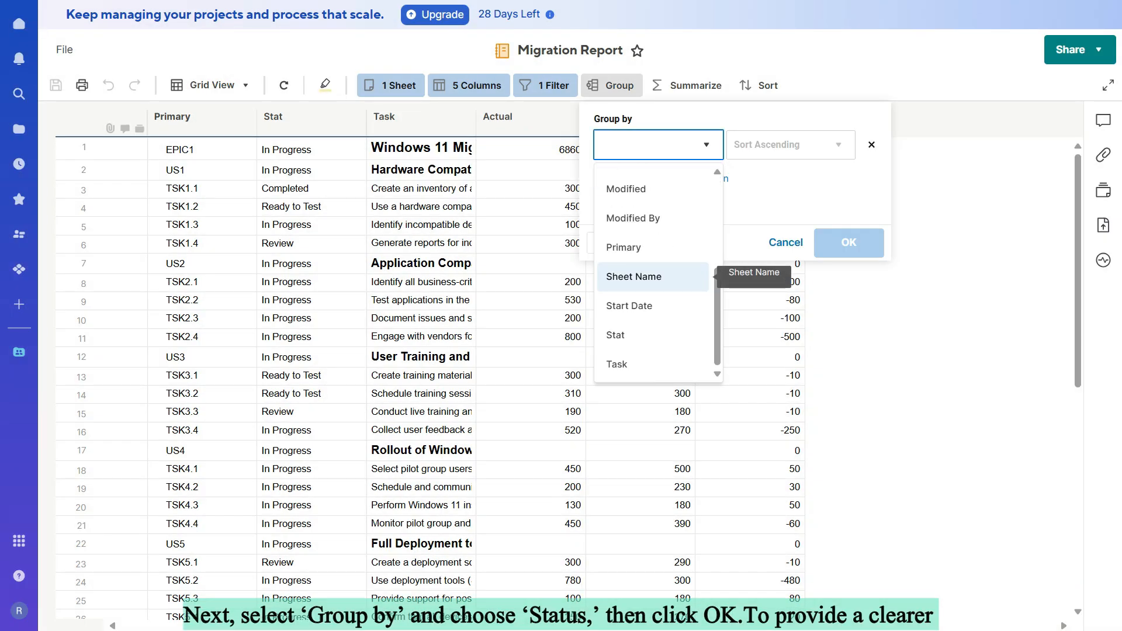
{"action": "type", "text": "st"}
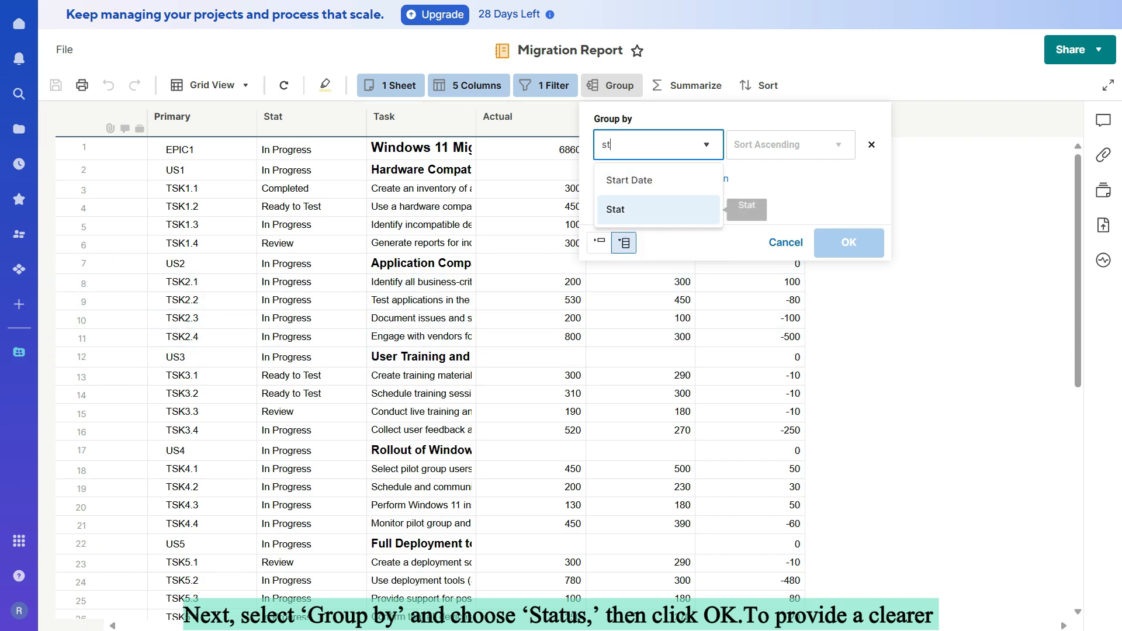
{"action": "left_click", "coordinate": [631, 210]}
{"action": "left_click", "coordinate": [848, 243]}
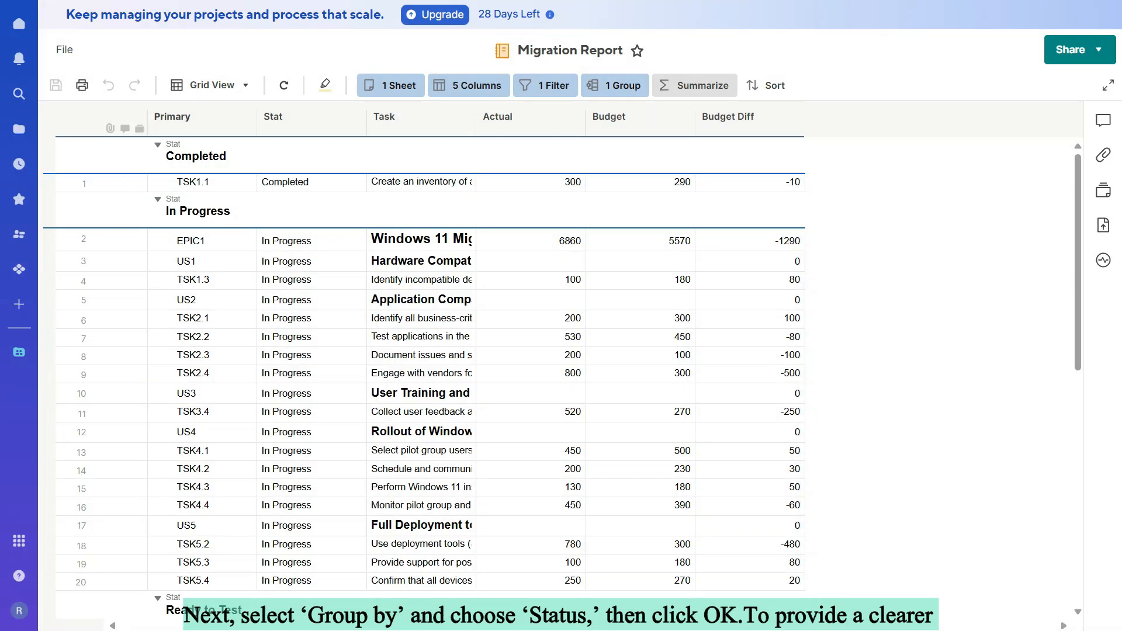
Step: Summarize the report's Stat column by count
{"action": "left_click", "coordinate": [695, 85]}
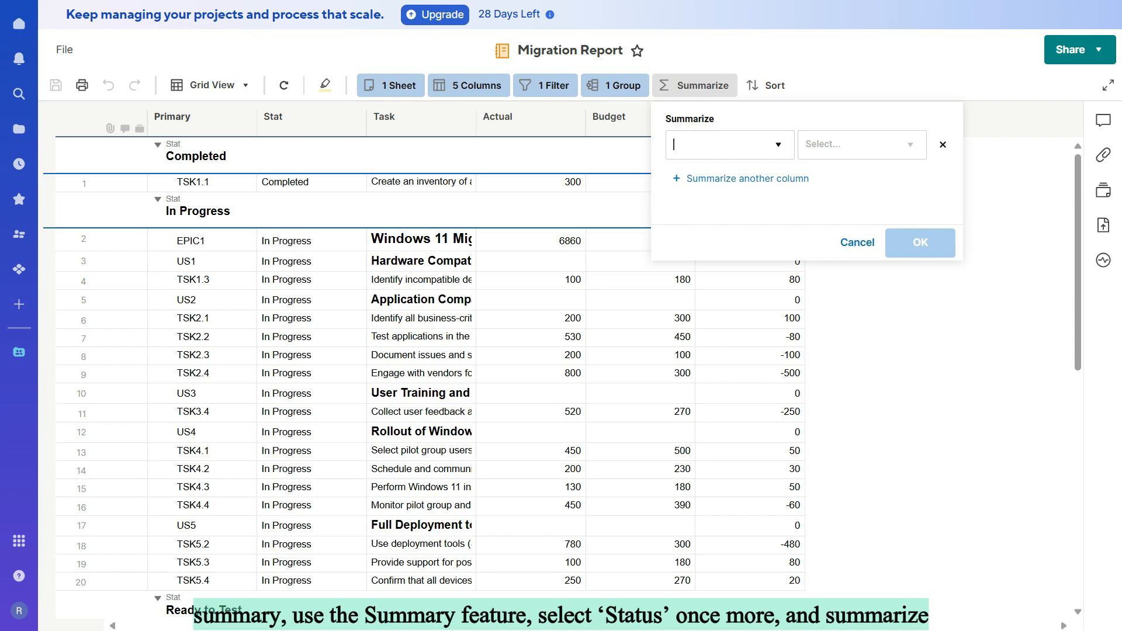
{"action": "left_click", "coordinate": [730, 145]}
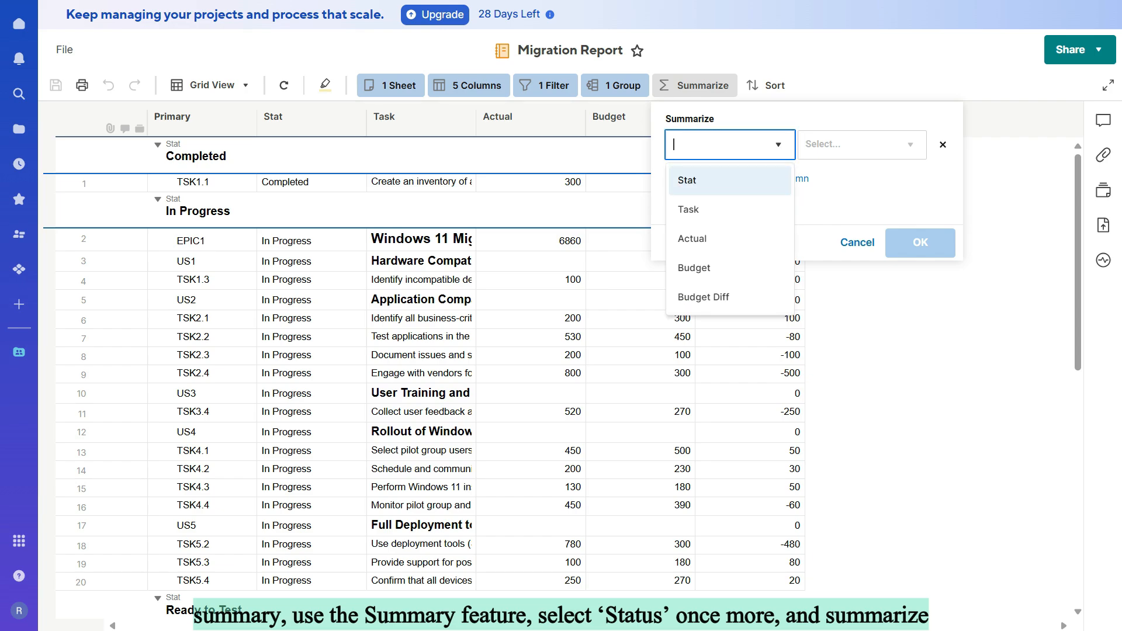
{"action": "left_click", "coordinate": [730, 181]}
{"action": "left_click", "coordinate": [921, 242]}
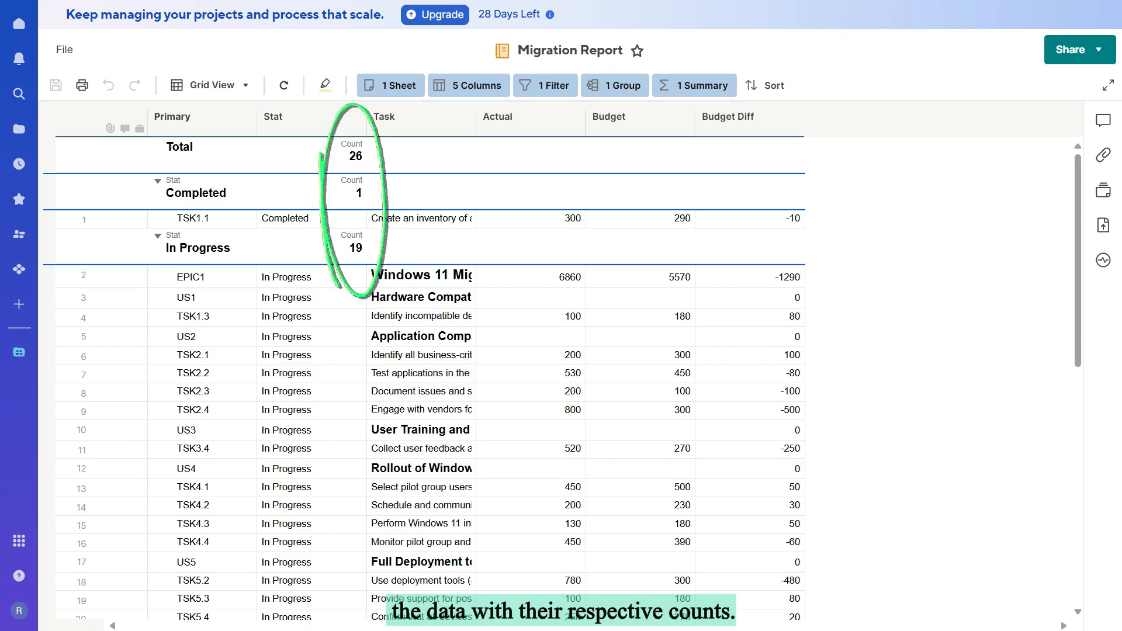
{"action": "left_click", "coordinate": [313, 247]}
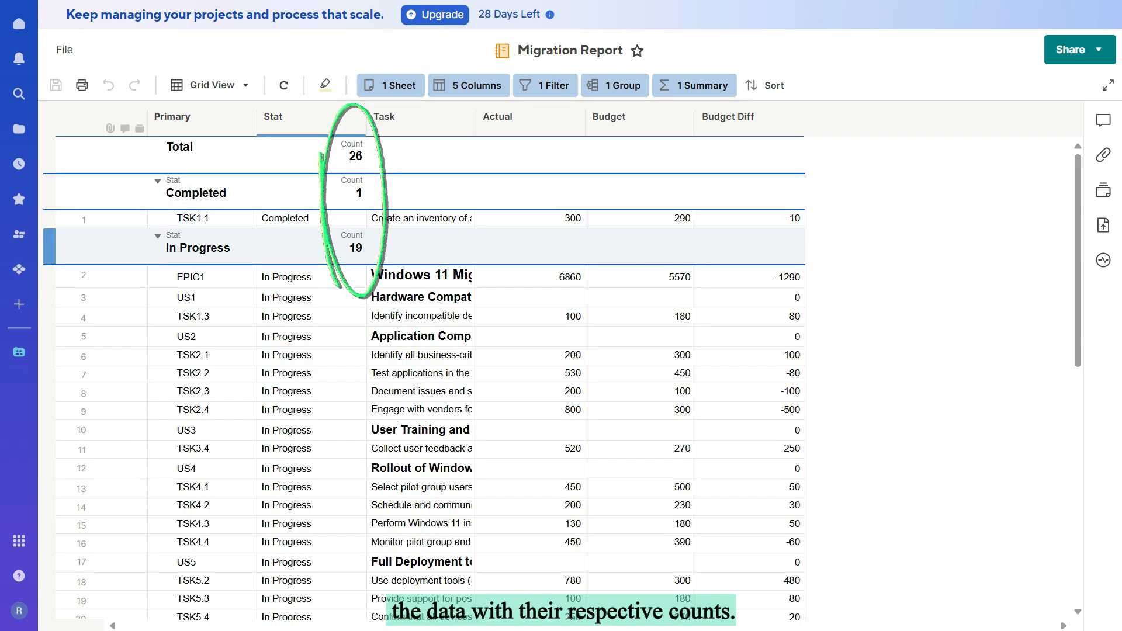
{"action": "scroll", "coordinate": [369, 246], "scroll_direction": "down", "scroll_amount": 8}
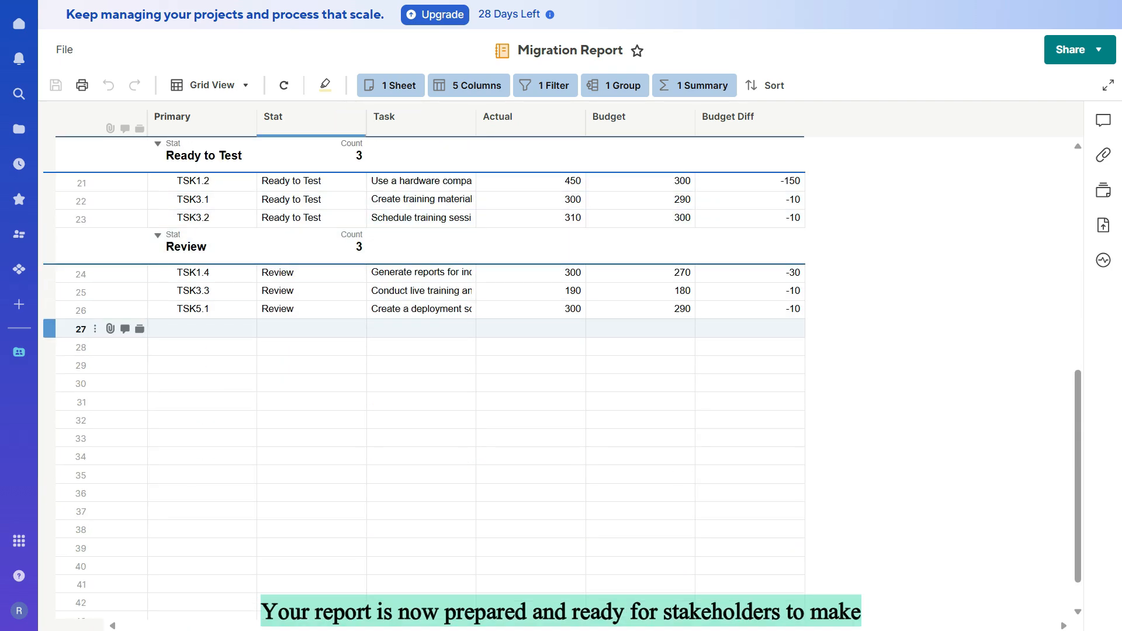
{"action": "scroll", "coordinate": [409, 327], "scroll_direction": "up", "scroll_amount": 2}
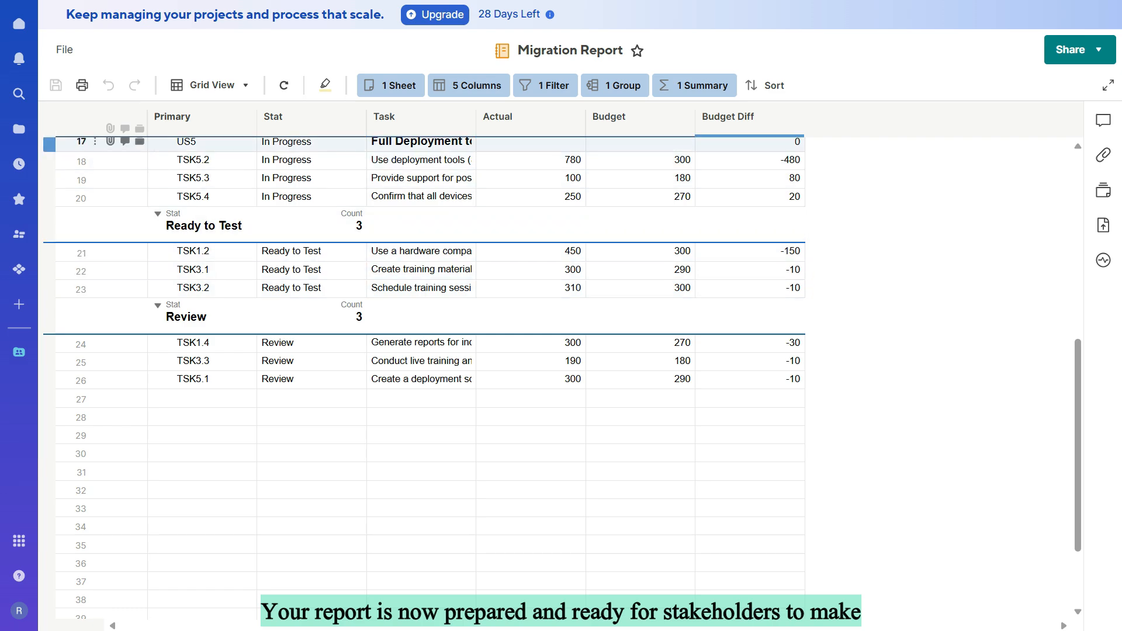
Step: Create a dashboard named "Migration - Dashboard" in the Migration workspace
{"action": "left_click", "coordinate": [19, 129]}
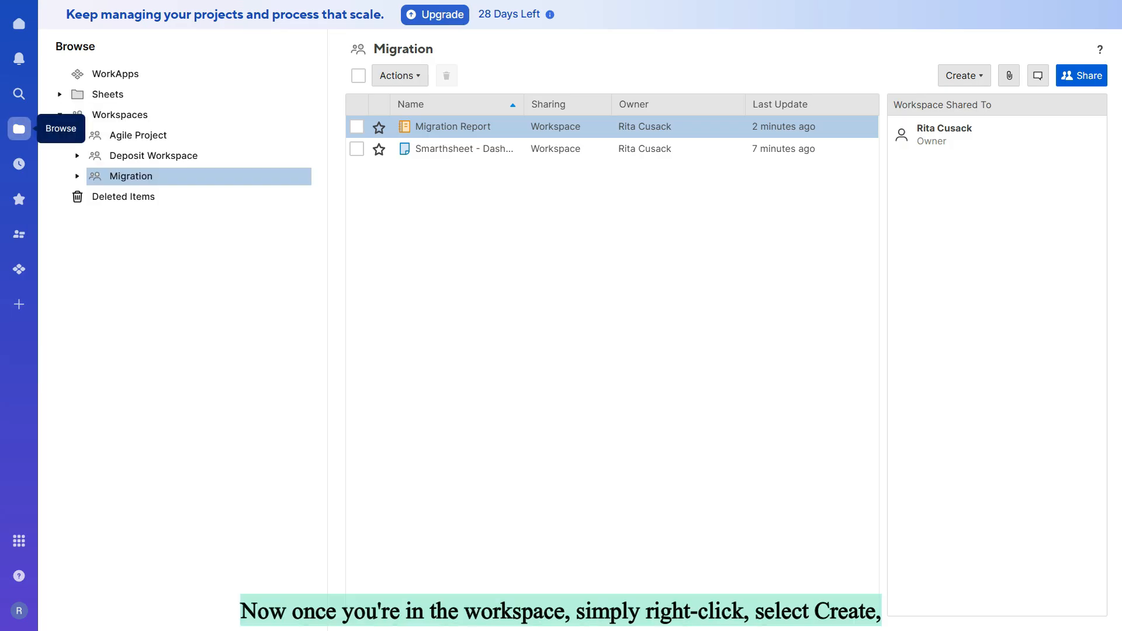
{"action": "right_click", "coordinate": [143, 179]}
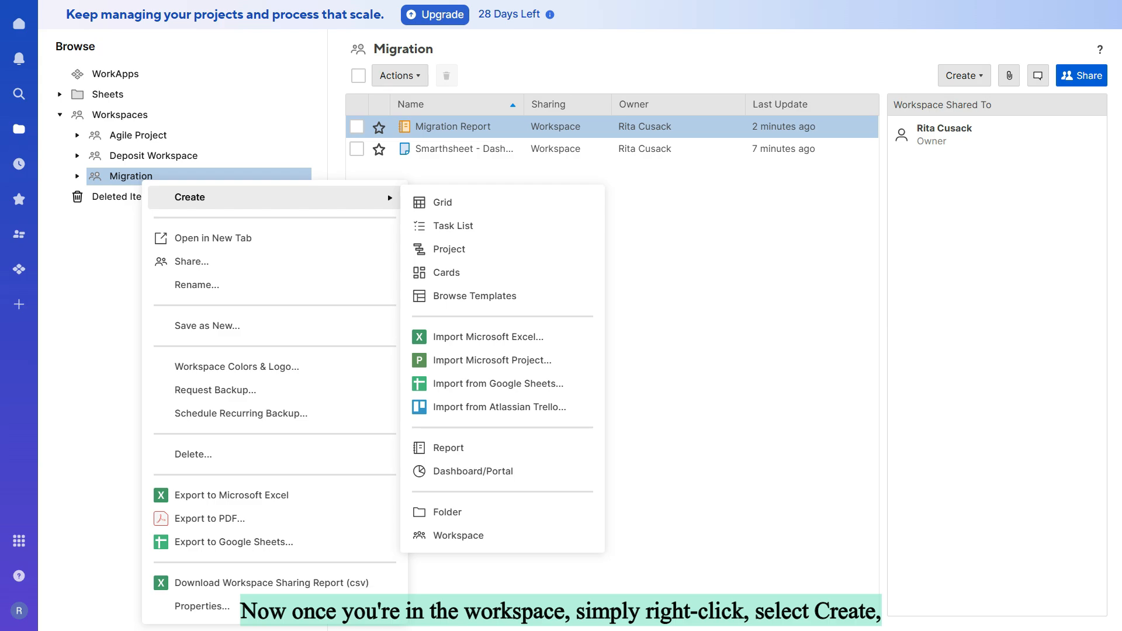
{"action": "left_click", "coordinate": [473, 471]}
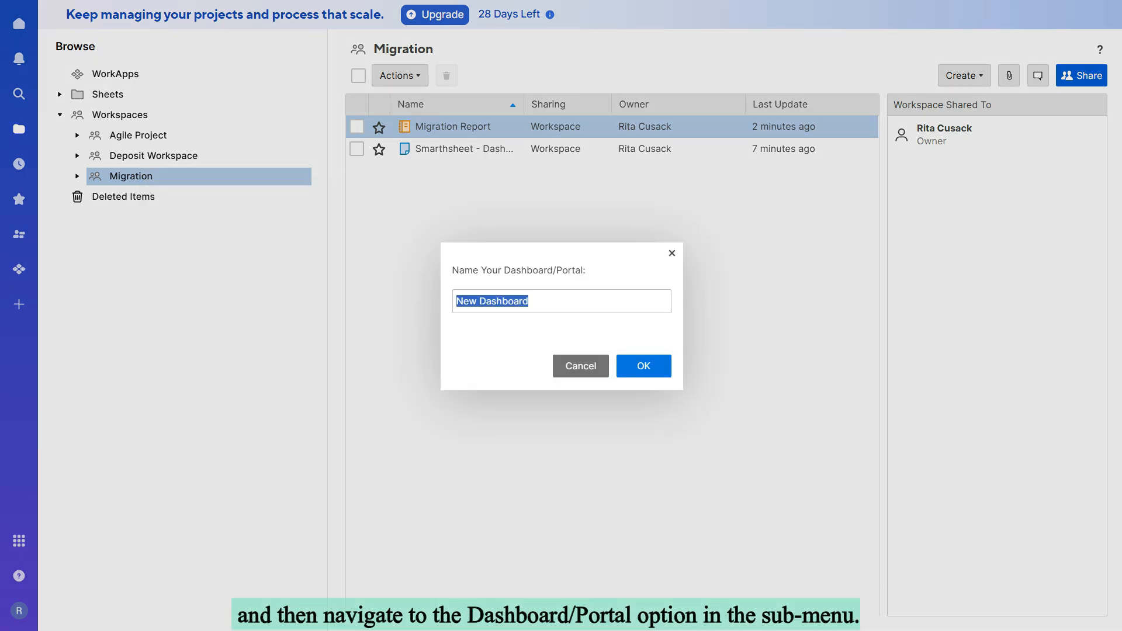
{"action": "type", "text": "Migratio"}
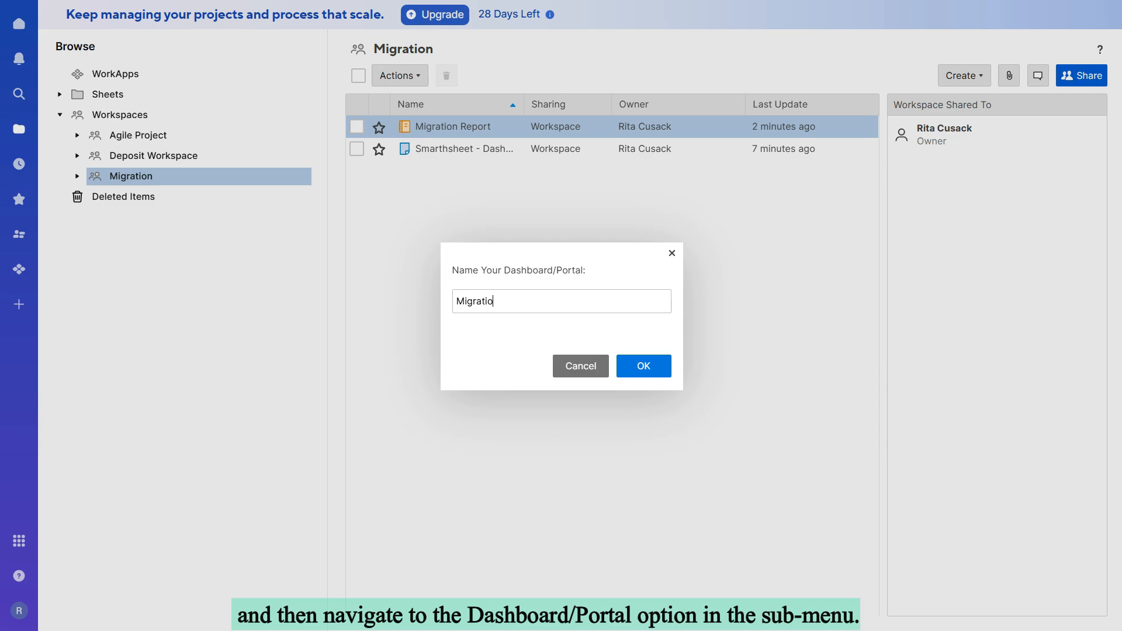
{"action": "type", "text": "n - Dasb"}
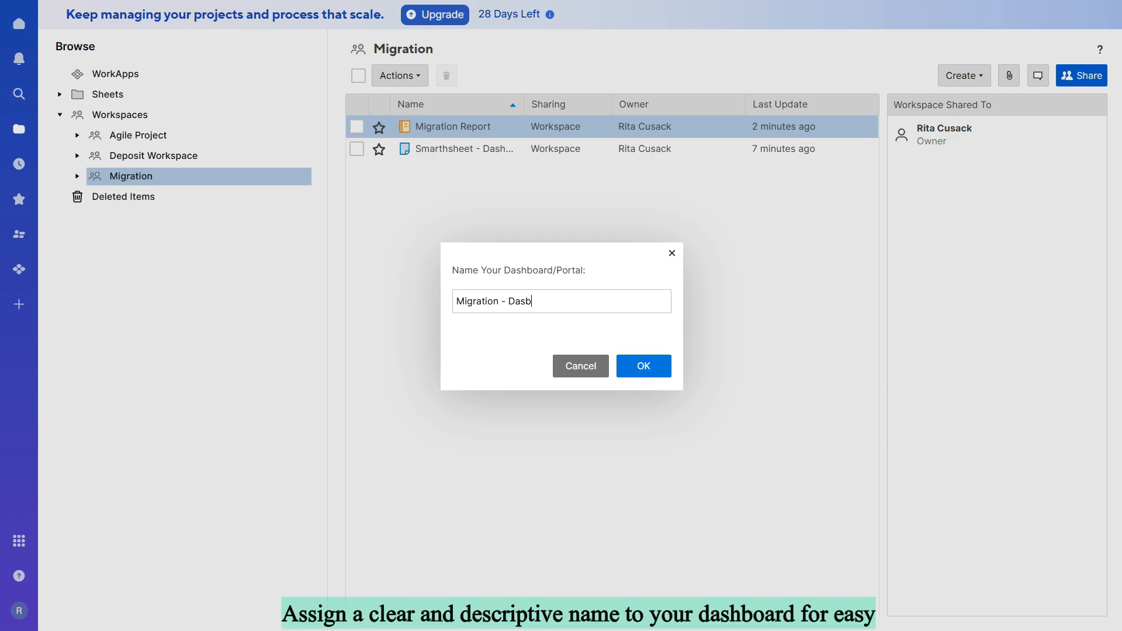
{"action": "key", "text": "BackSpace"}
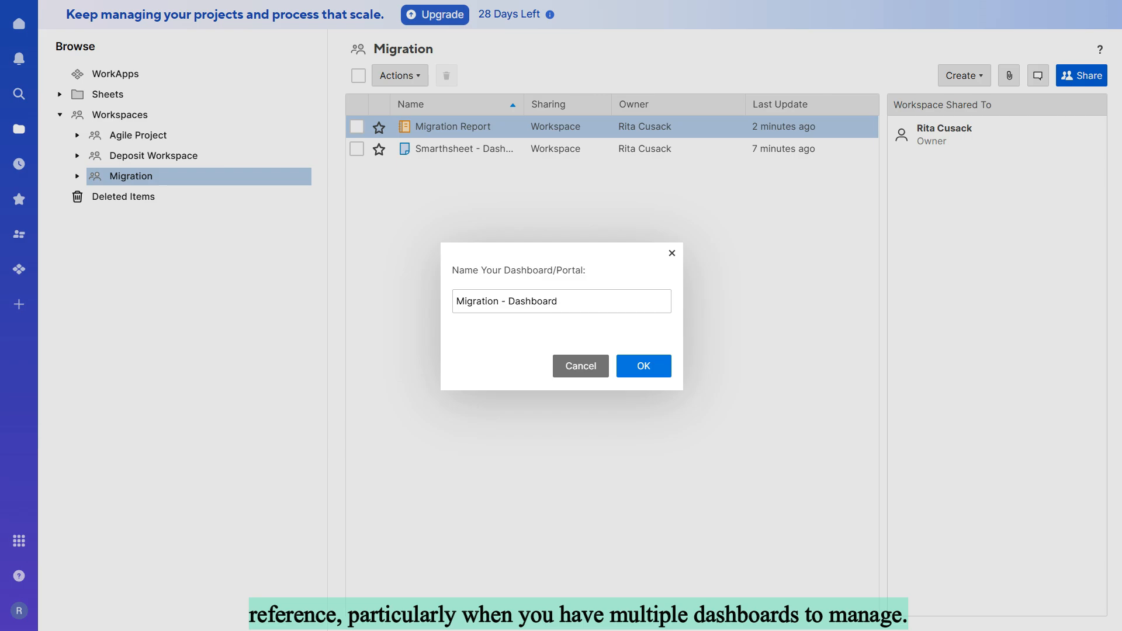
{"action": "left_click", "coordinate": [644, 366]}
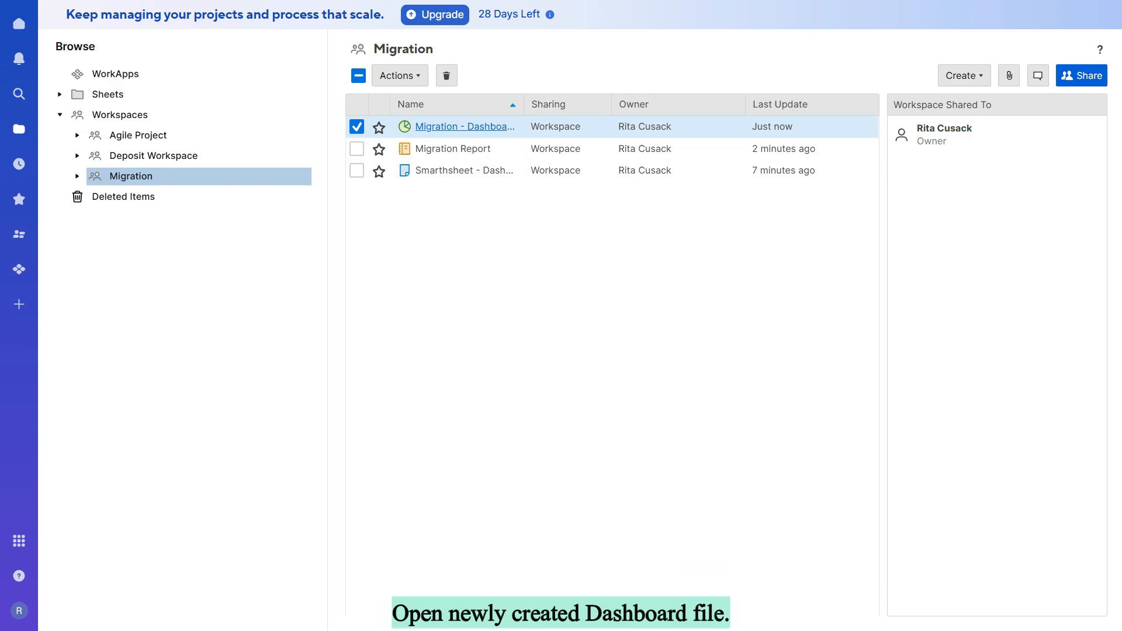
Step: Open Migration - Dashboard for editing and add a title widget reading "Migration Project"
{"action": "left_click", "coordinate": [465, 127]}
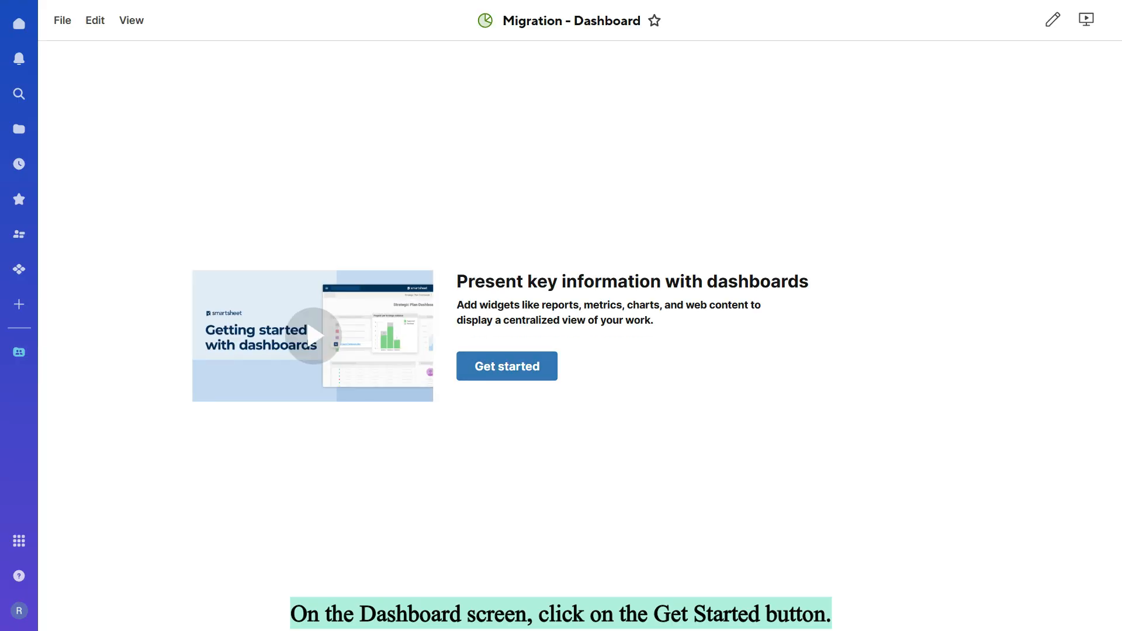
{"action": "left_click", "coordinate": [507, 366]}
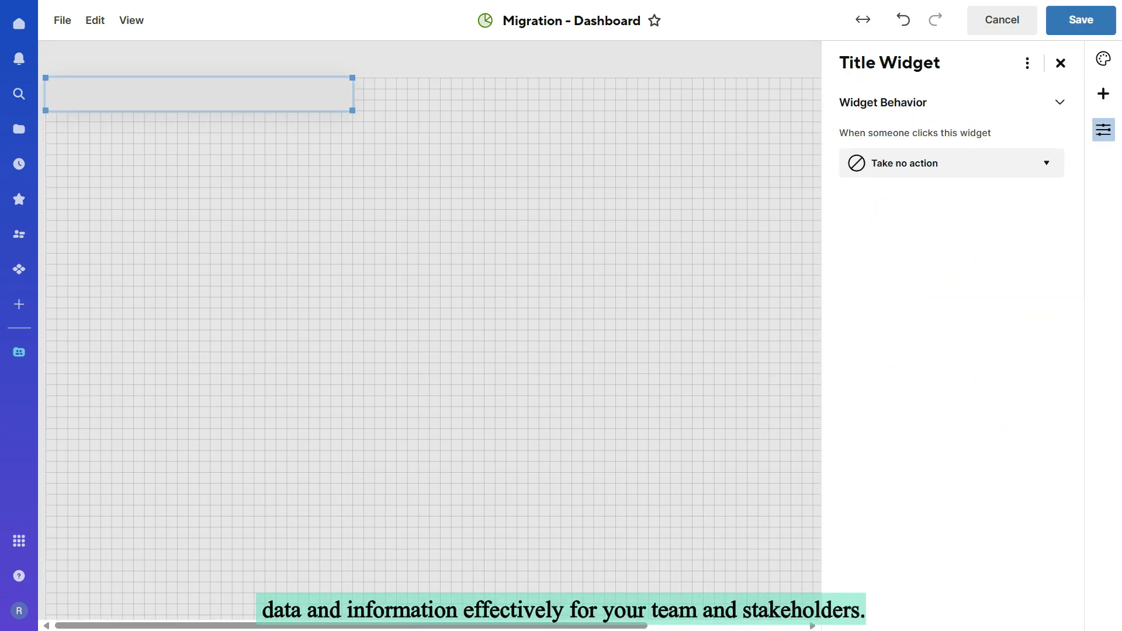
{"action": "type", "text": "migra"}
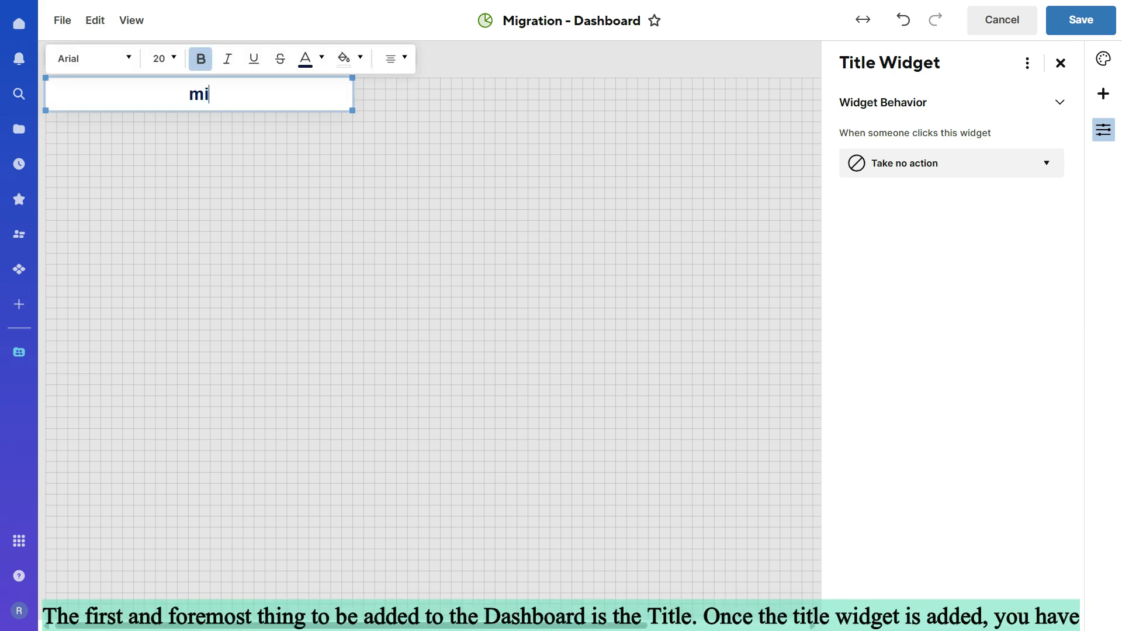
{"action": "key", "text": "BackSpace"}
{"action": "key", "text": "BackSpace"}
{"action": "key", "text": "BackSpace"}
{"action": "key", "text": "BackSpace"}
{"action": "key", "text": "BackSpace"}
{"action": "type", "text": "Migration Project"}
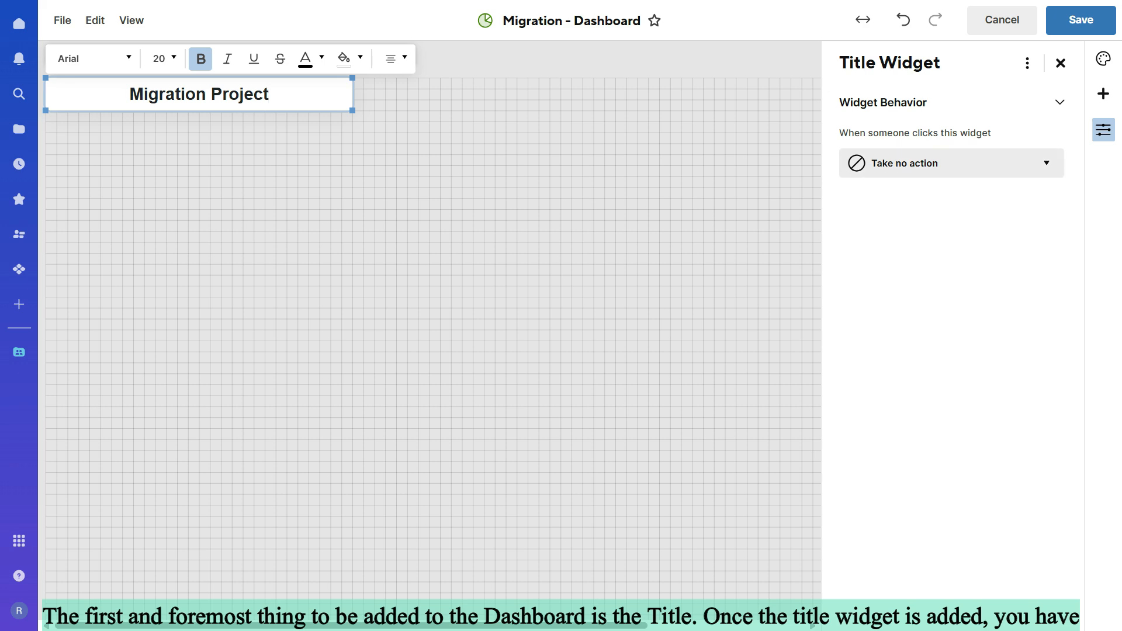
Step: Try font size 16 on the dashboard title and look through the available text colors
{"action": "left_click", "coordinate": [164, 59]}
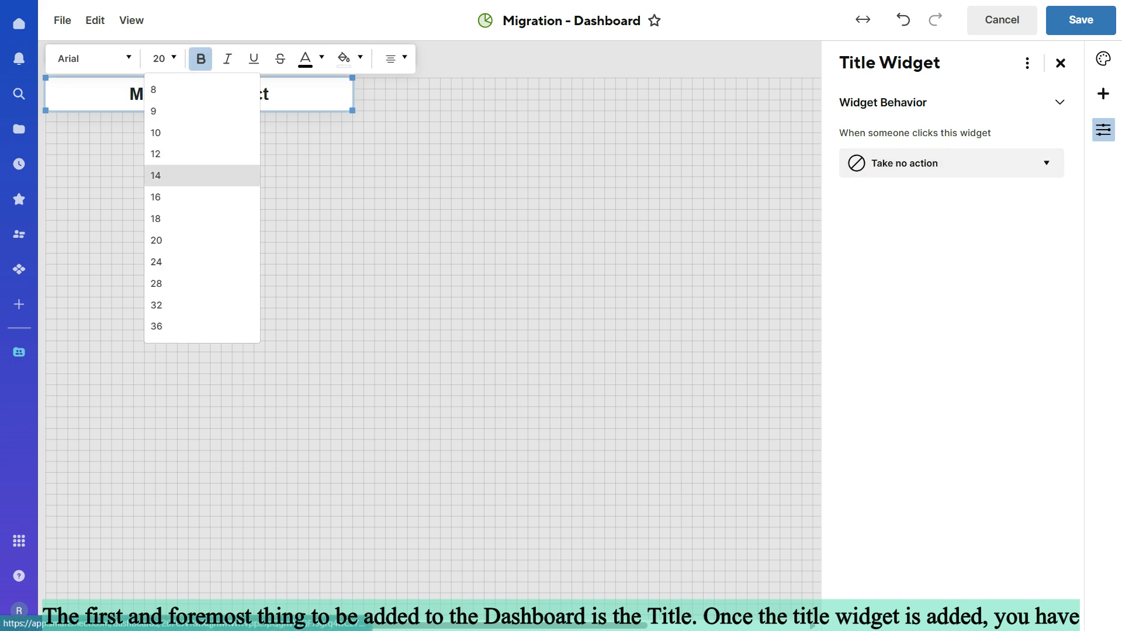
{"action": "left_click", "coordinate": [155, 197]}
{"action": "left_click", "coordinate": [306, 58]}
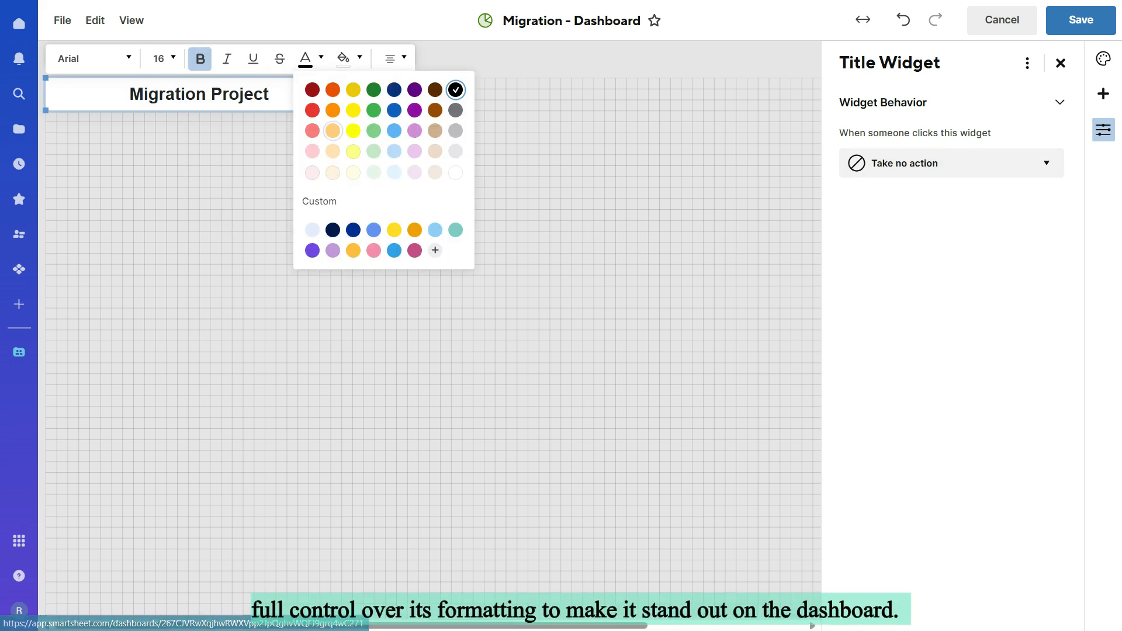
{"action": "left_click", "coordinate": [507, 170]}
{"action": "left_click", "coordinate": [228, 94]}
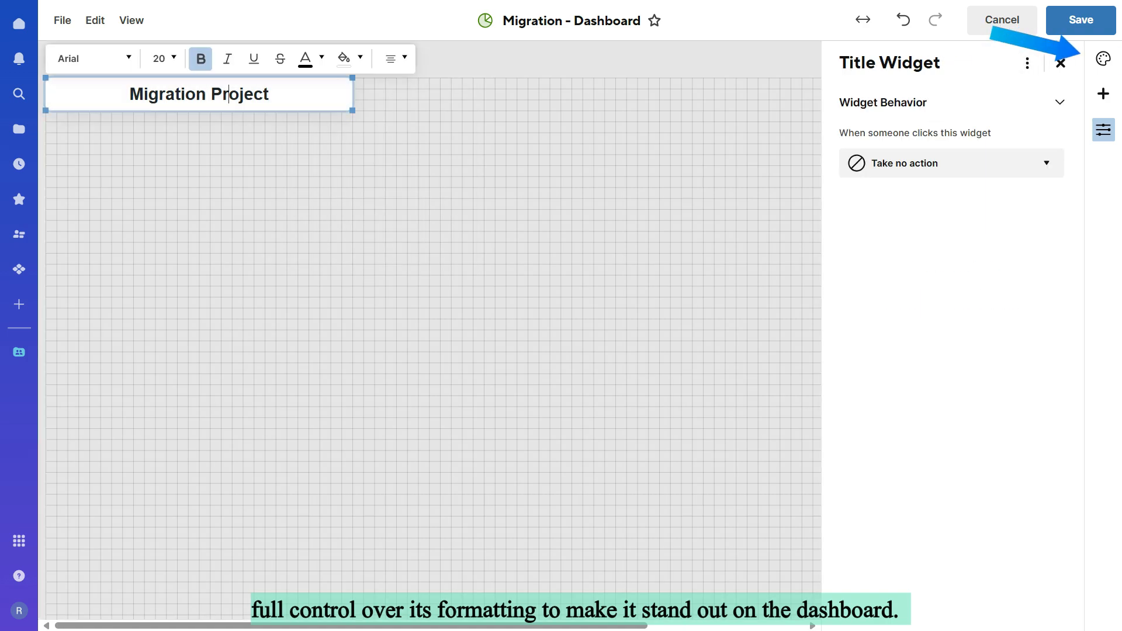
Step: Apply the Rainbow dashboard theme and set the dashboard's background color to light blue #E2F2FE
{"action": "left_click", "coordinate": [1103, 58]}
{"action": "left_click", "coordinate": [1032, 160]}
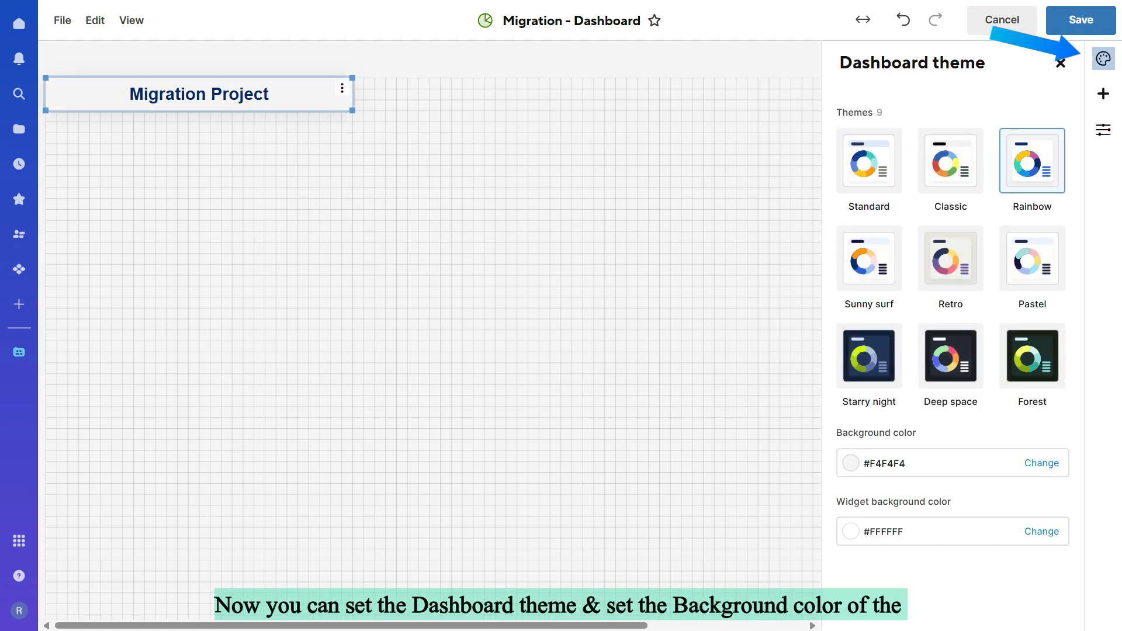
{"action": "left_click", "coordinate": [1041, 463]}
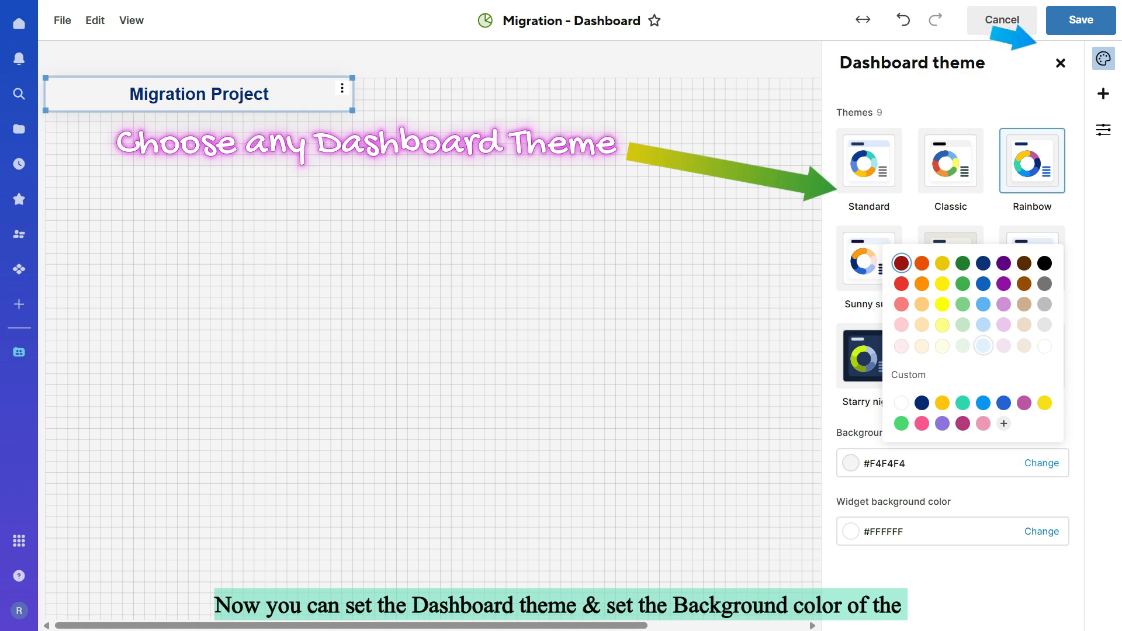
{"action": "left_click", "coordinate": [983, 345]}
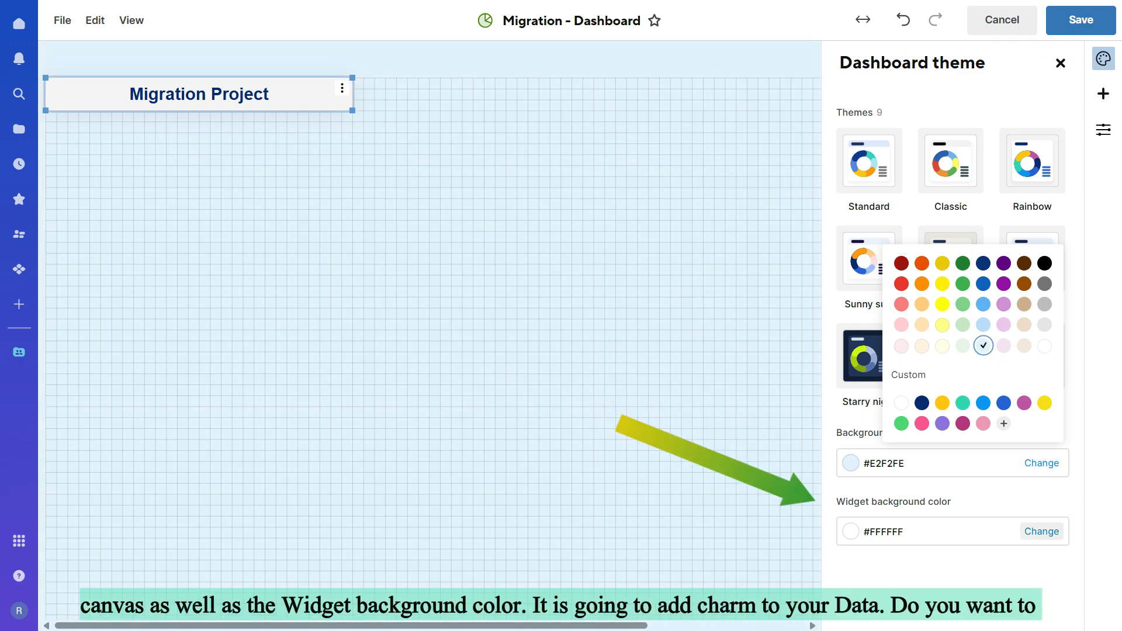
{"action": "left_click", "coordinate": [1042, 531]}
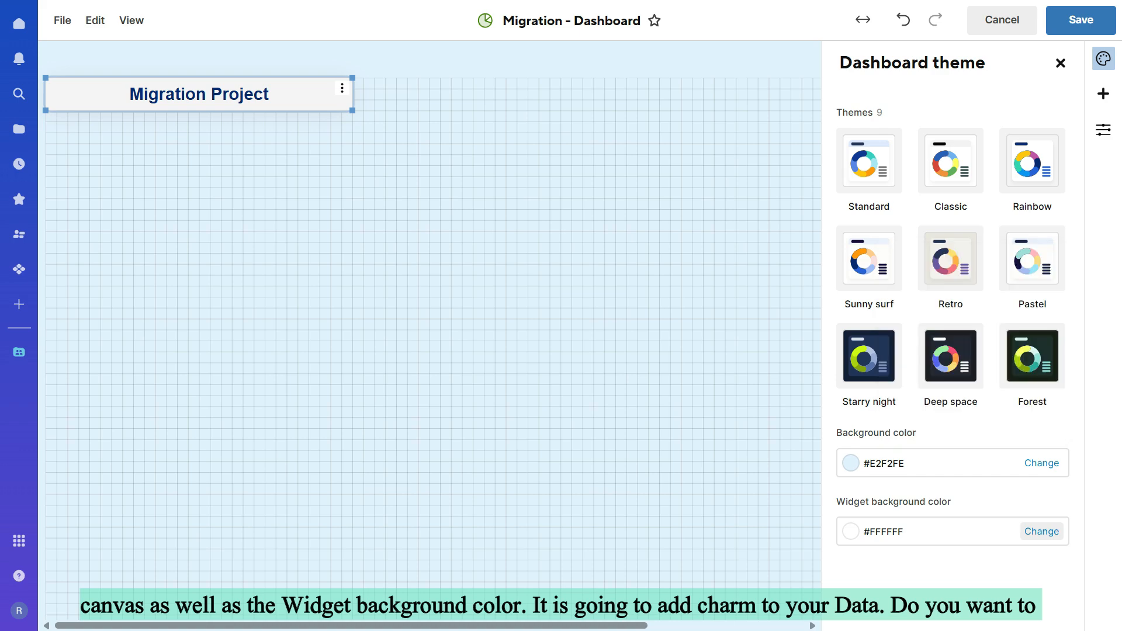
Step: Set the dashboard's widget background color to light green #E7F5E9
{"action": "left_click", "coordinate": [1041, 532]}
{"action": "left_click", "coordinate": [963, 413]}
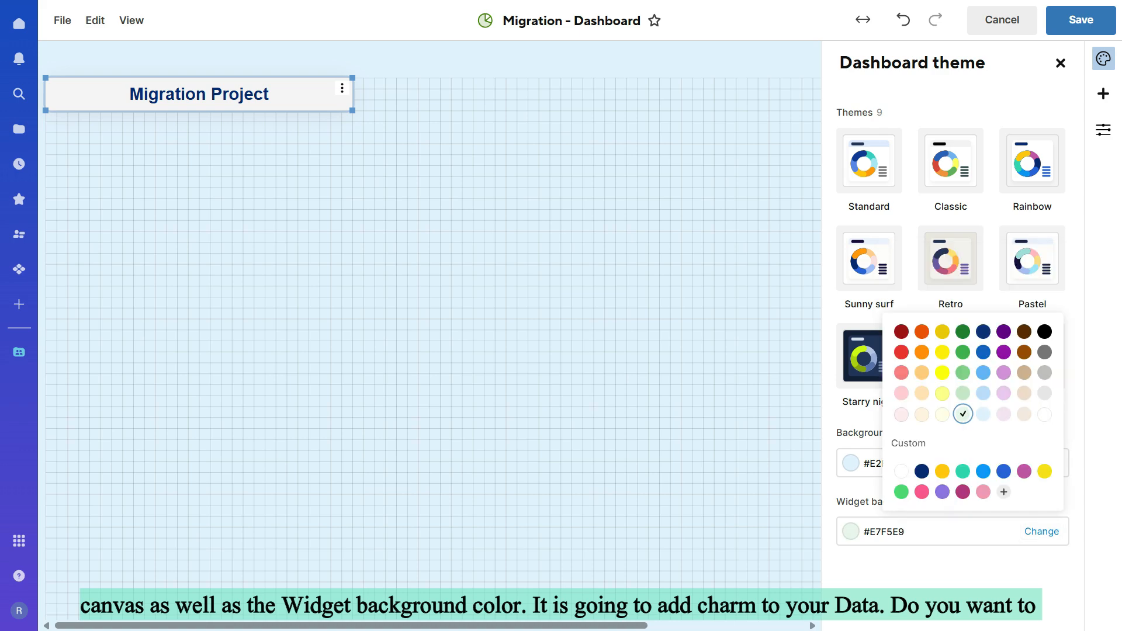
Step: Add a chart widget to the dashboard using Migration Report from the Migration workspace as its data source
{"action": "left_click", "coordinate": [1103, 94]}
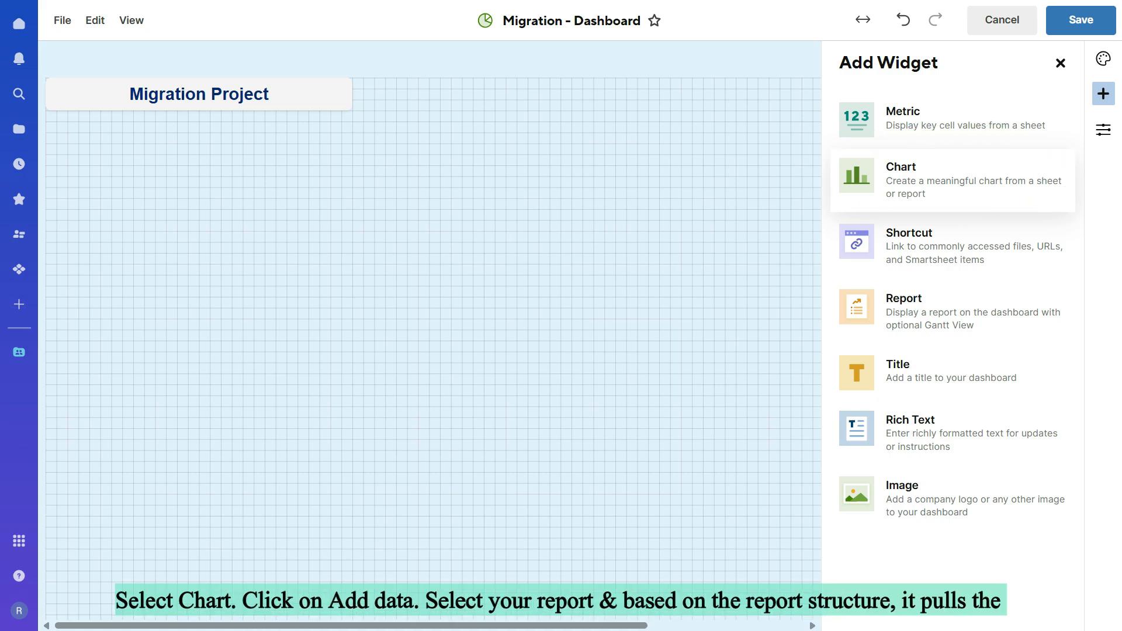
{"action": "left_click", "coordinate": [953, 180]}
{"action": "left_click", "coordinate": [889, 163]}
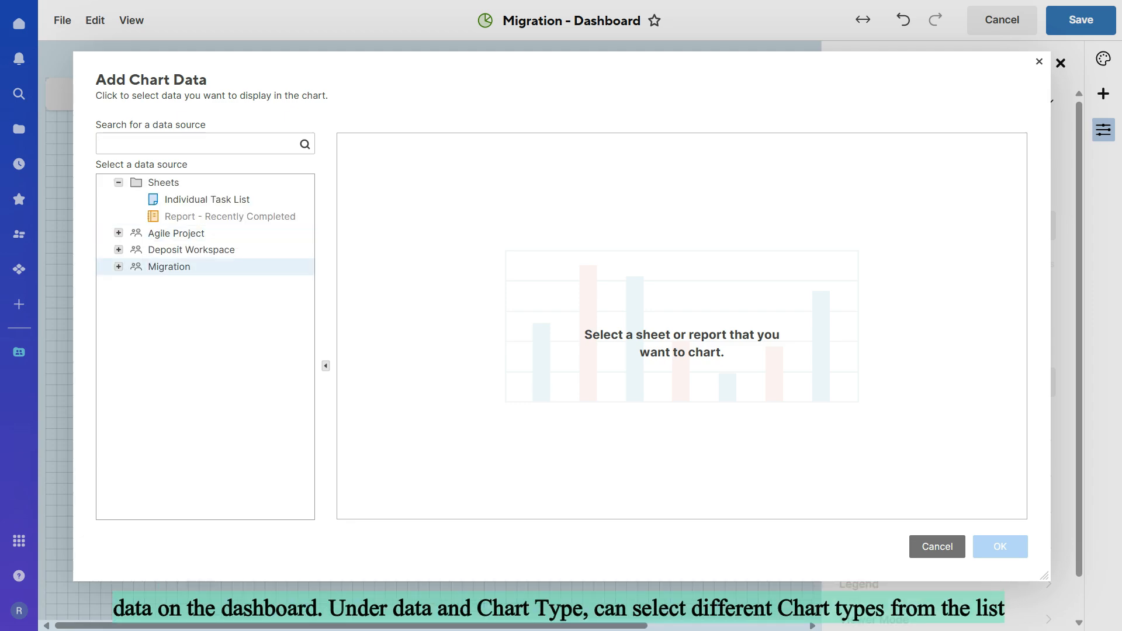
{"action": "left_click", "coordinate": [119, 267]}
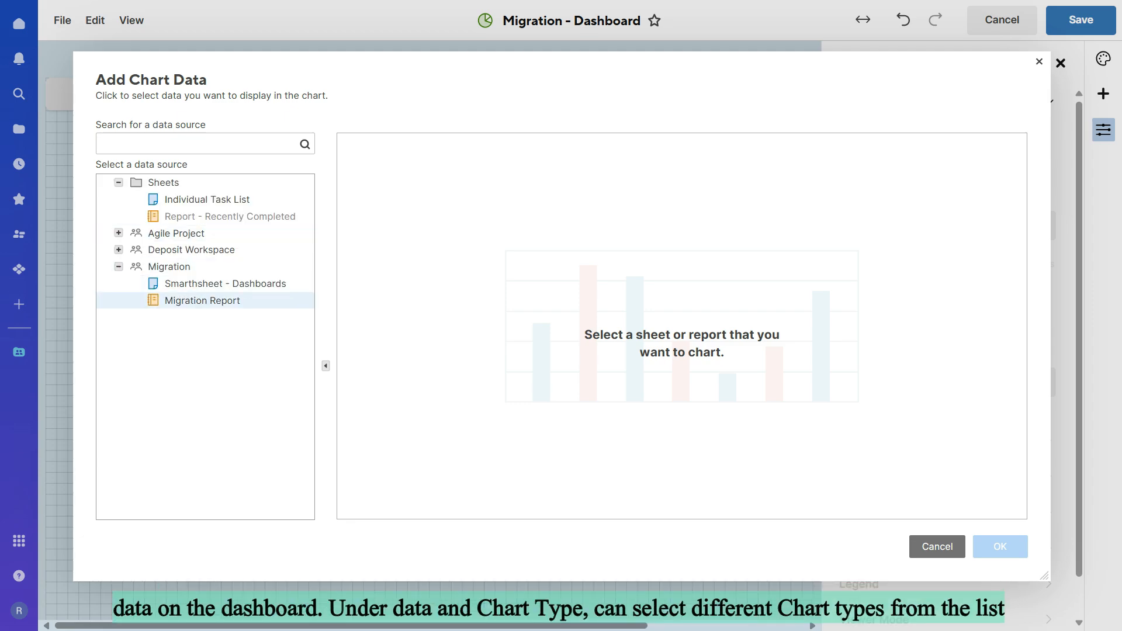
{"action": "left_click", "coordinate": [202, 301]}
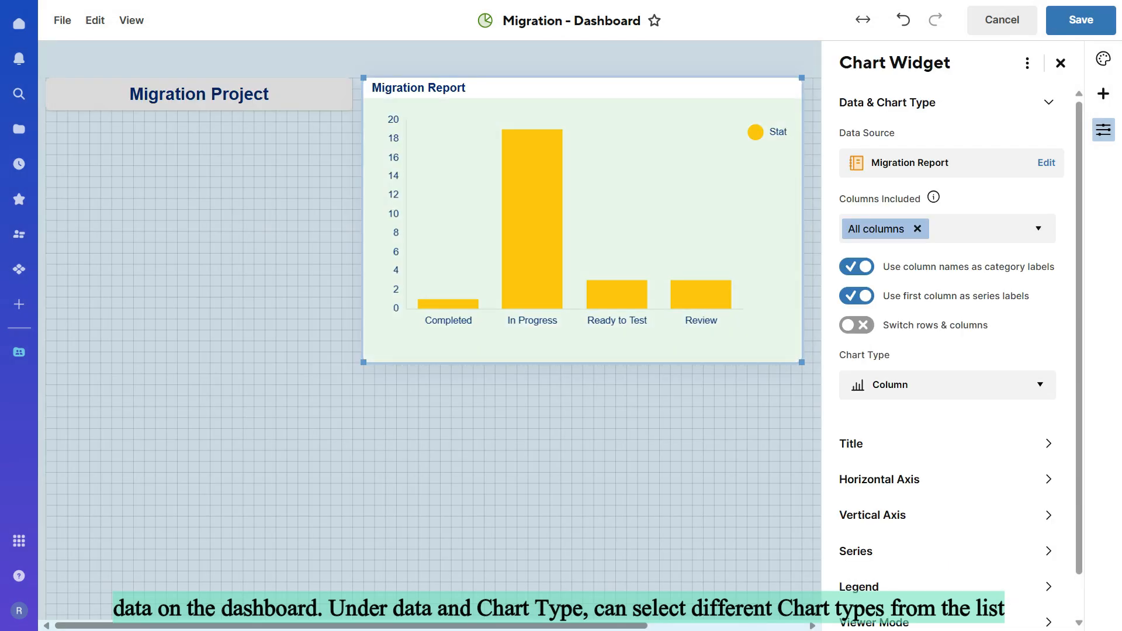
Step: Change the Migration Report chart's type to Donut
{"action": "scroll", "coordinate": [947, 351], "scroll_direction": "down", "scroll_amount": 1}
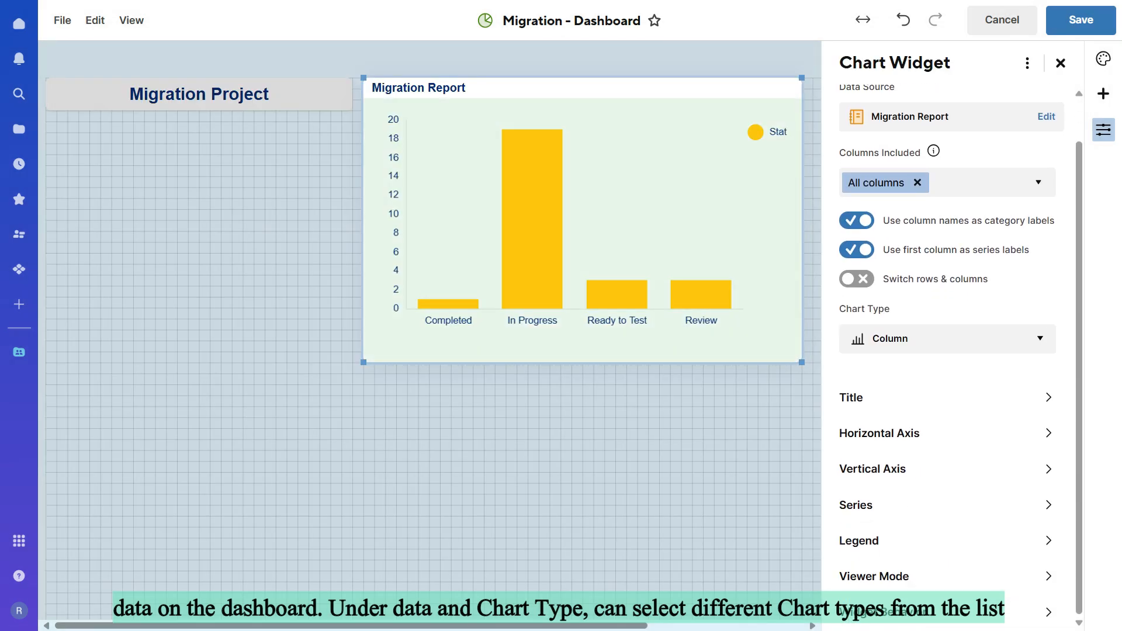
{"action": "left_click", "coordinate": [947, 339]}
{"action": "scroll", "coordinate": [947, 464], "scroll_direction": "down", "scroll_amount": 1}
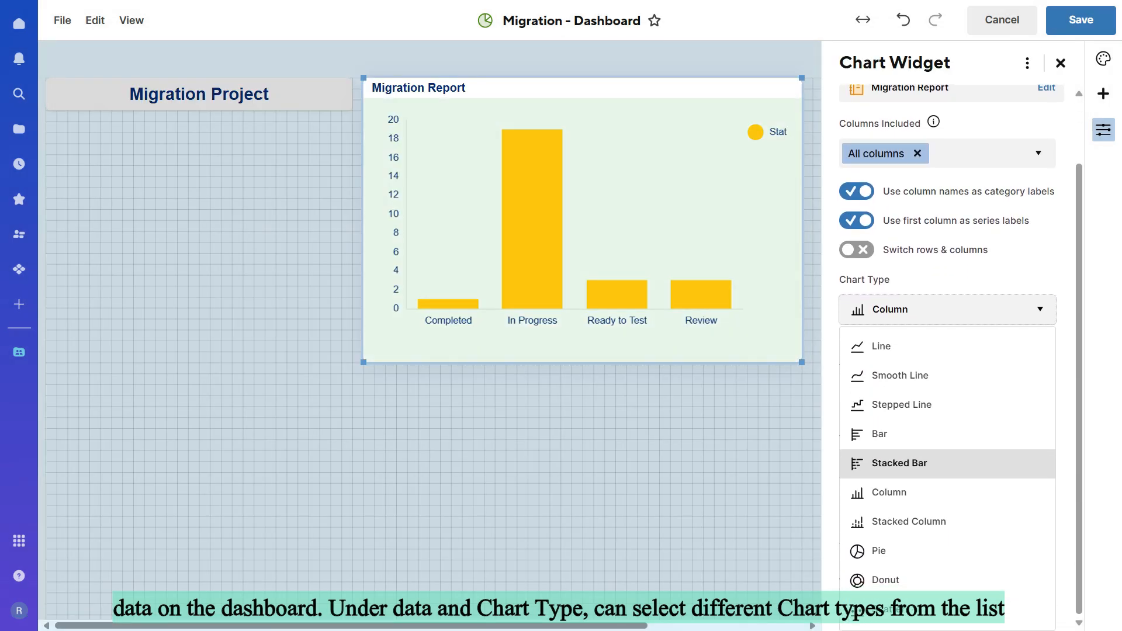
{"action": "left_click", "coordinate": [900, 580]}
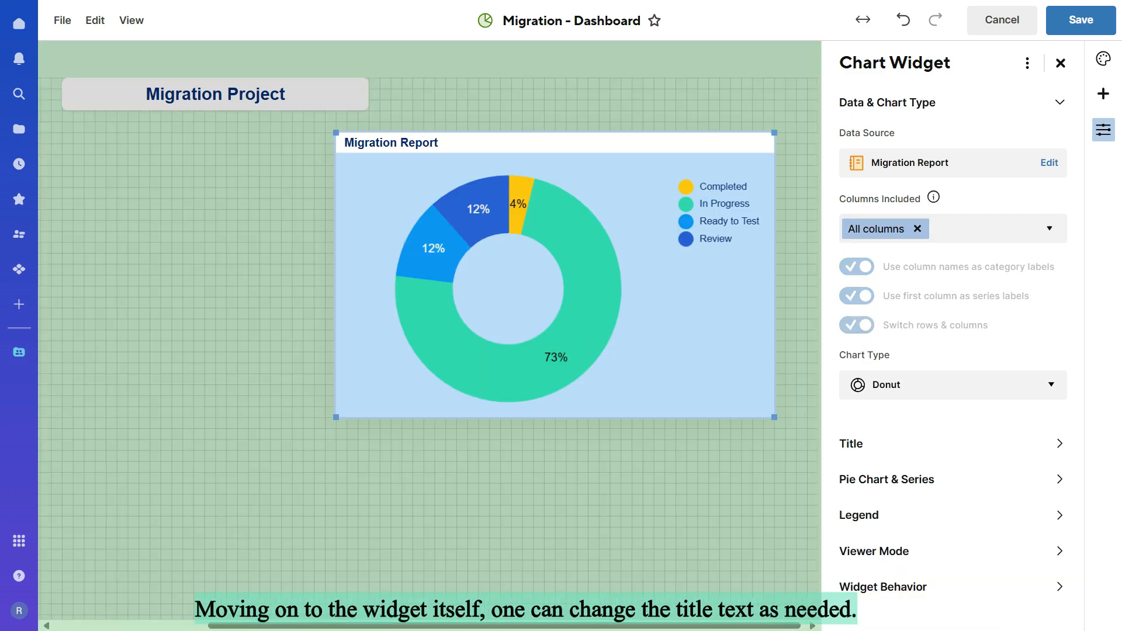
Step: Rename the chart widget's title to "Chart - Migration Report"
{"action": "left_click", "coordinate": [951, 444]}
{"action": "left_click", "coordinate": [936, 209]}
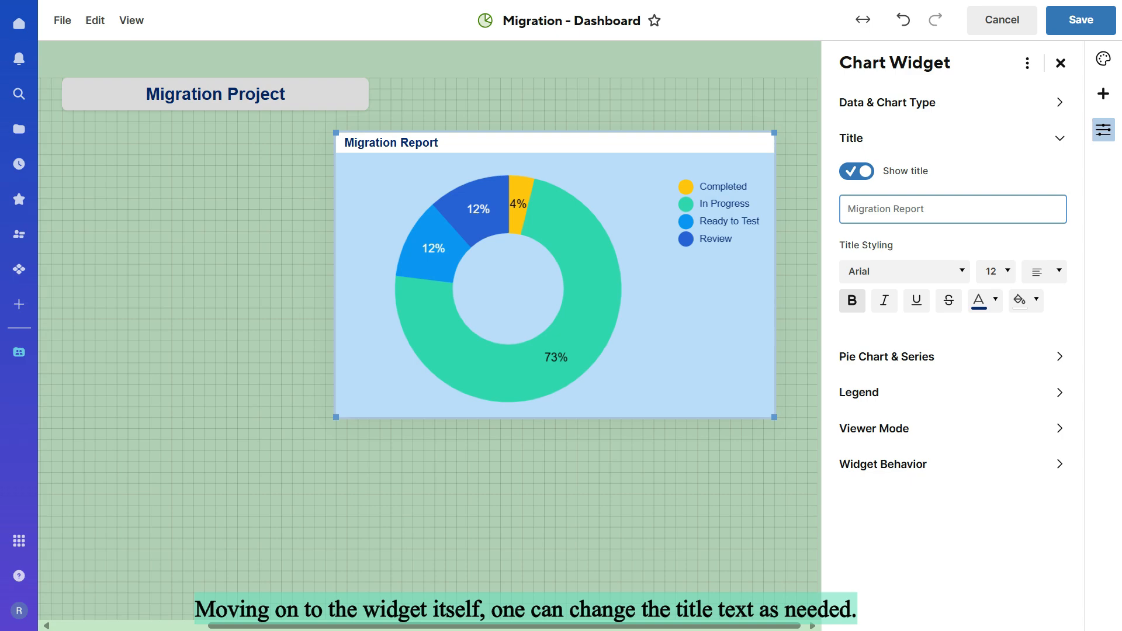
{"action": "type", "text": "Chart -"}
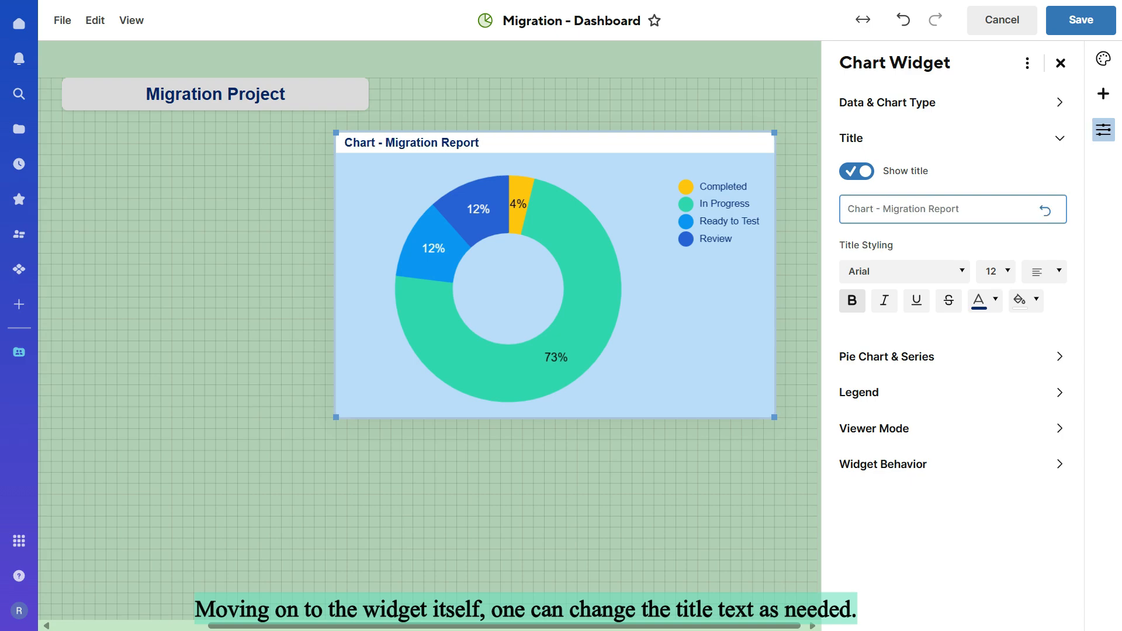
Step: Color the chart widget's title text light brown and center it
{"action": "left_click", "coordinate": [987, 301]}
{"action": "left_click", "coordinate": [965, 393]}
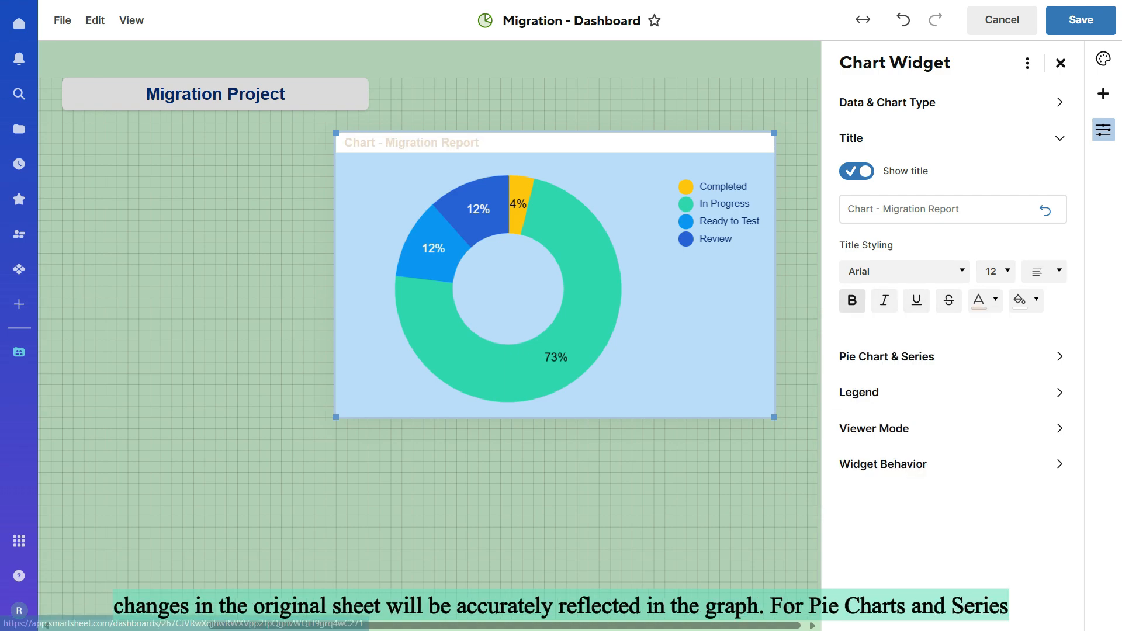
{"action": "left_click", "coordinate": [987, 301]}
{"action": "left_click", "coordinate": [964, 372]}
{"action": "left_click", "coordinate": [1045, 271]}
{"action": "left_click", "coordinate": [1032, 323]}
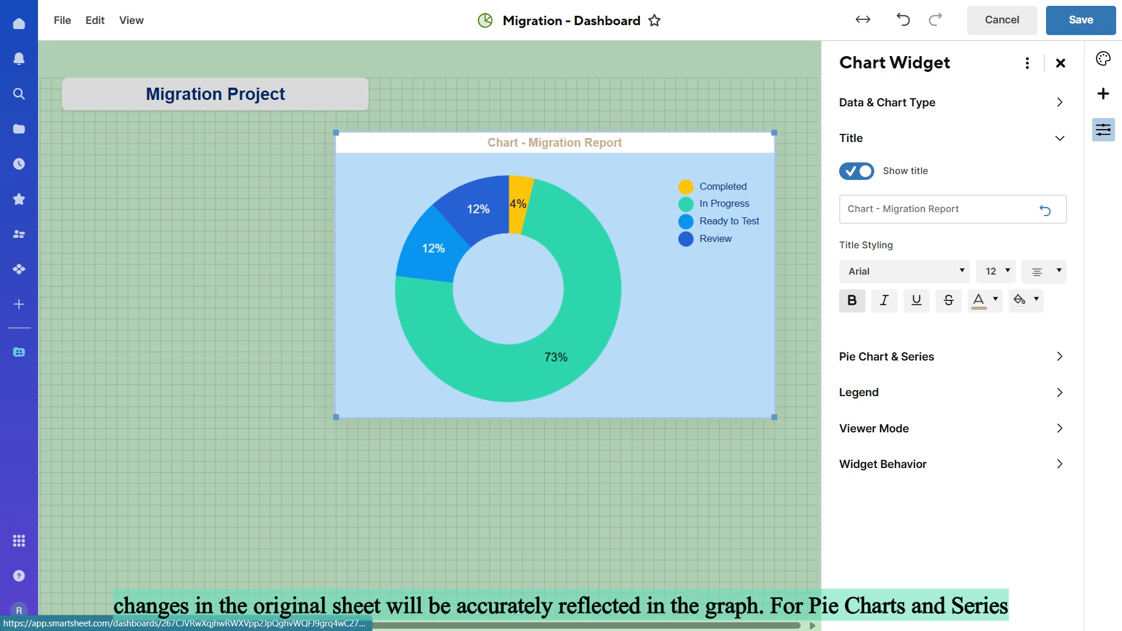
Step: Display the donut chart as a semicircle
{"action": "left_click", "coordinate": [887, 357]}
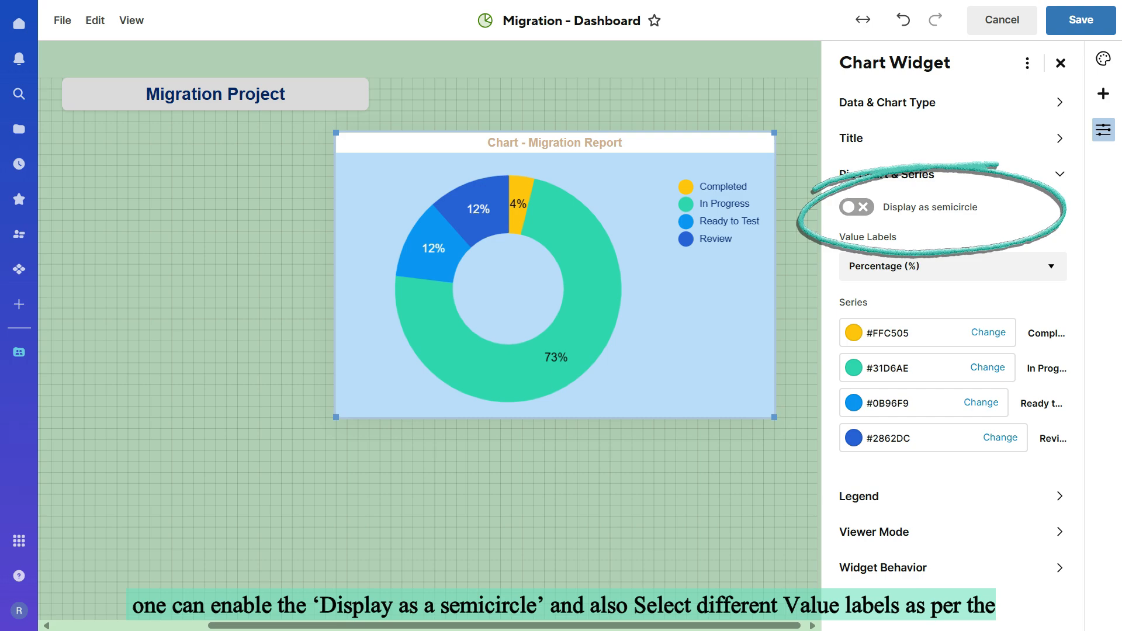
{"action": "left_click", "coordinate": [857, 207]}
Step: Try the Hide and Amount value labels on the semicircle chart, and return them to Percentage (%)
{"action": "left_click", "coordinate": [953, 267]}
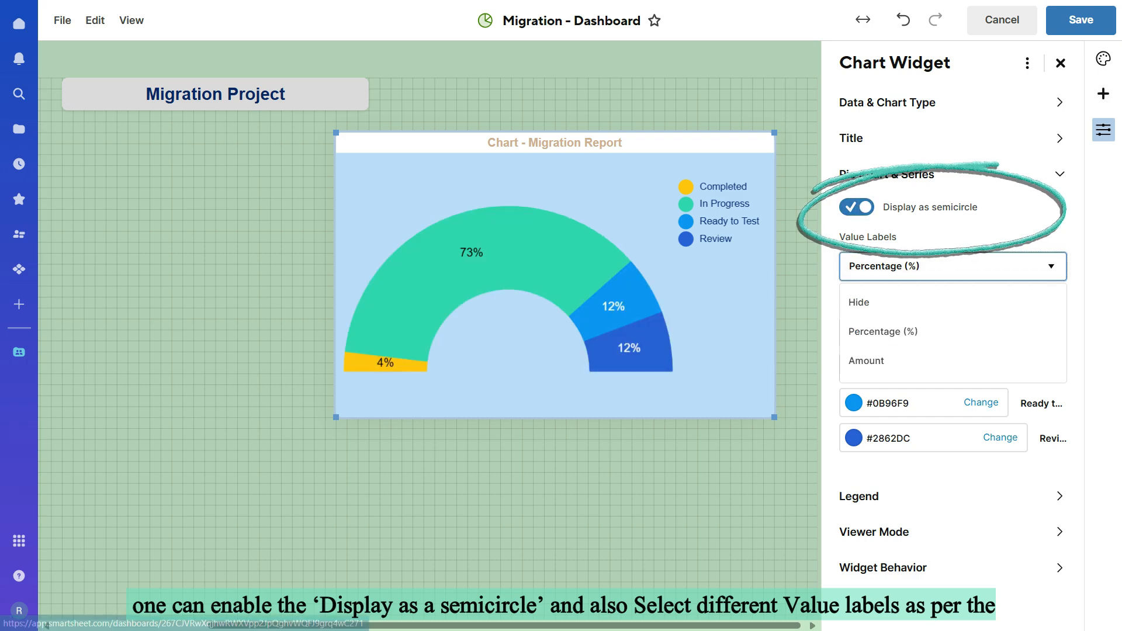
{"action": "left_click", "coordinate": [859, 302]}
{"action": "left_click", "coordinate": [953, 267]}
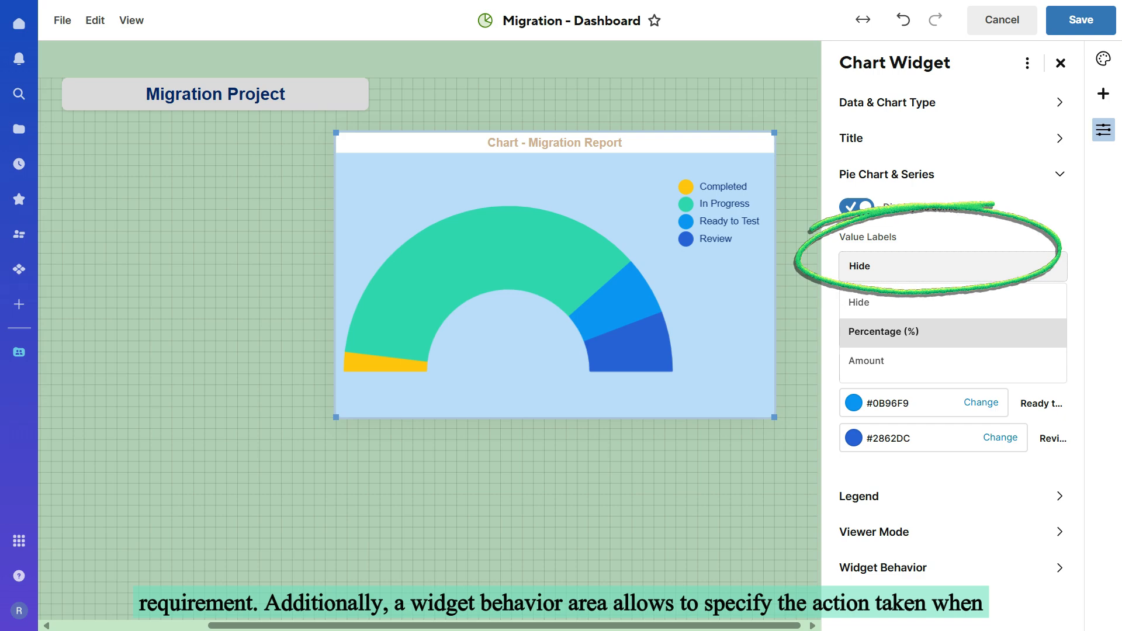
{"action": "left_click", "coordinate": [900, 361]}
{"action": "left_click", "coordinate": [954, 267]}
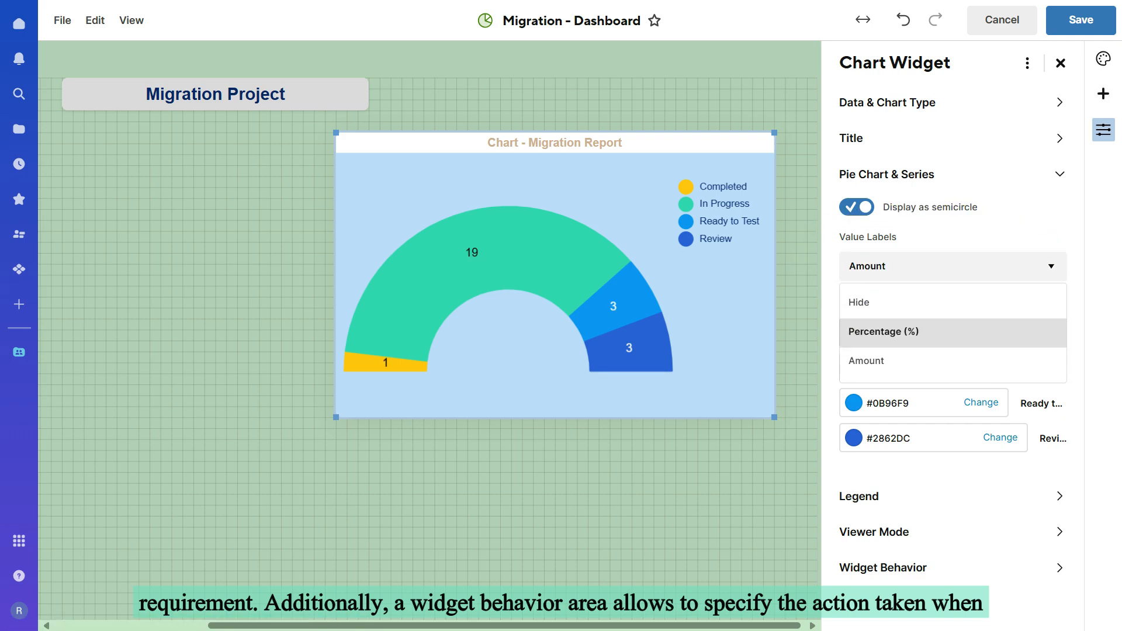
{"action": "left_click", "coordinate": [952, 332]}
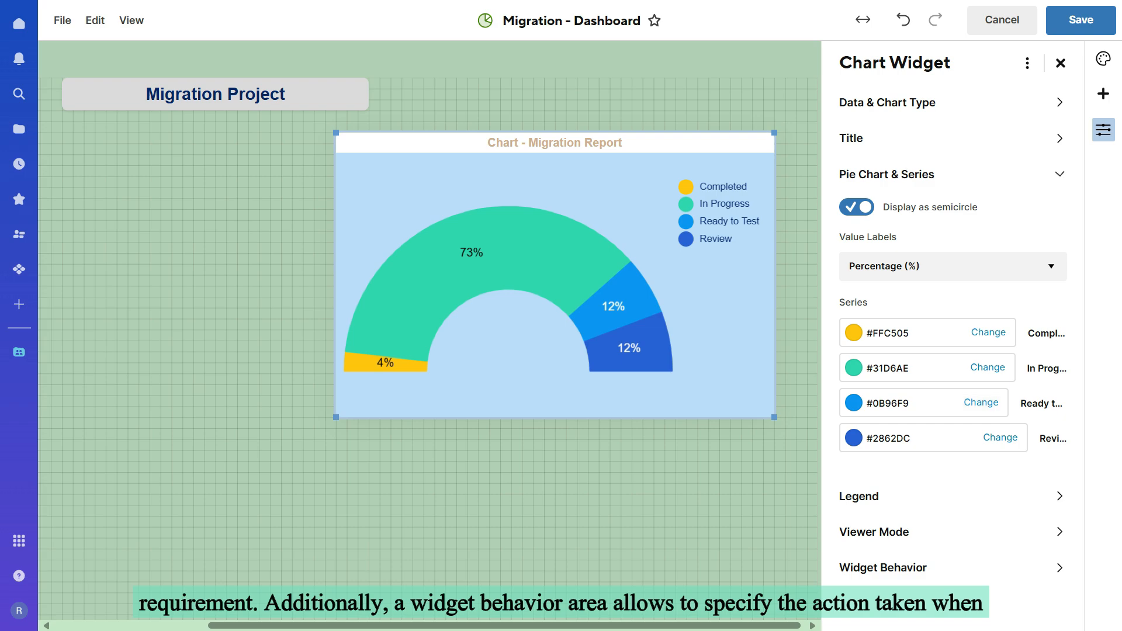
Step: Look through the actions available for when someone clicks the chart widget
{"action": "left_click", "coordinate": [951, 567]}
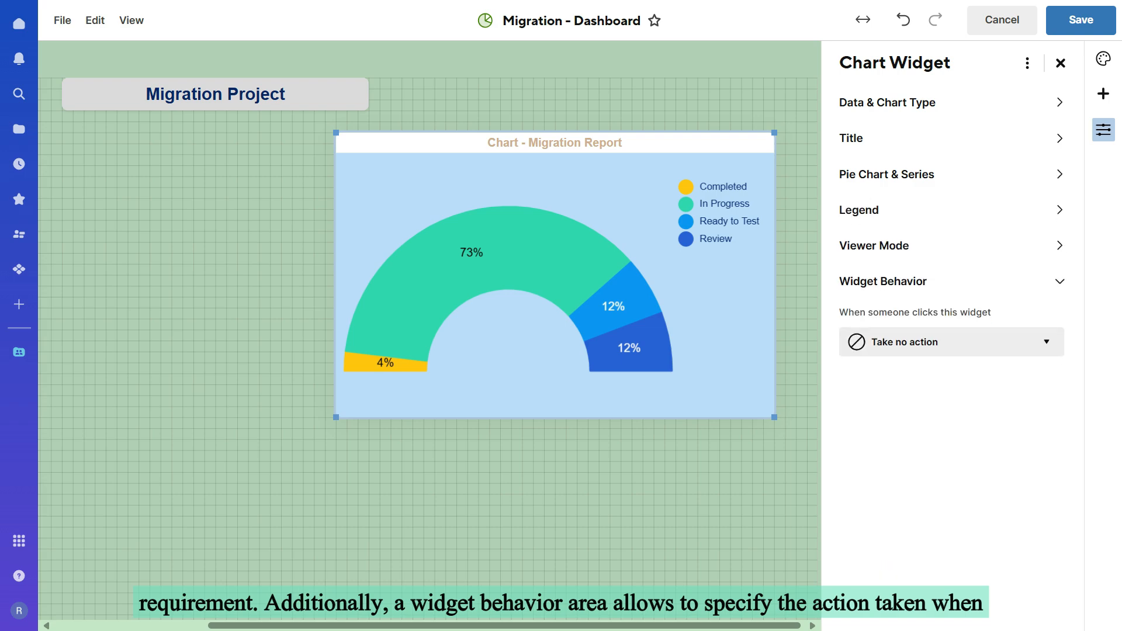
{"action": "left_click", "coordinate": [952, 342]}
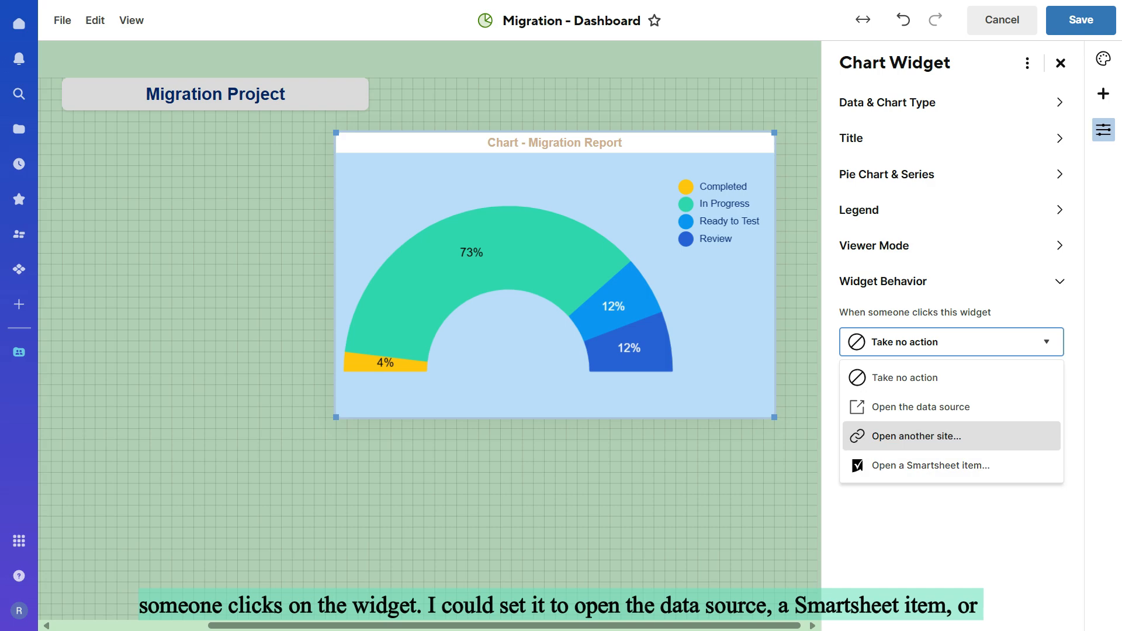
Step: Move the chart widget directly beneath the Migration Project title and shrink it to roughly the title's width
{"action": "left_click_drag", "start_coordinate": [807, 450], "coordinate": [704, 113]}
{"action": "left_click_drag", "start_coordinate": [614, 175], "coordinate": [318, 173]}
{"action": "left_click_drag", "start_coordinate": [478, 417], "coordinate": [385, 351]}
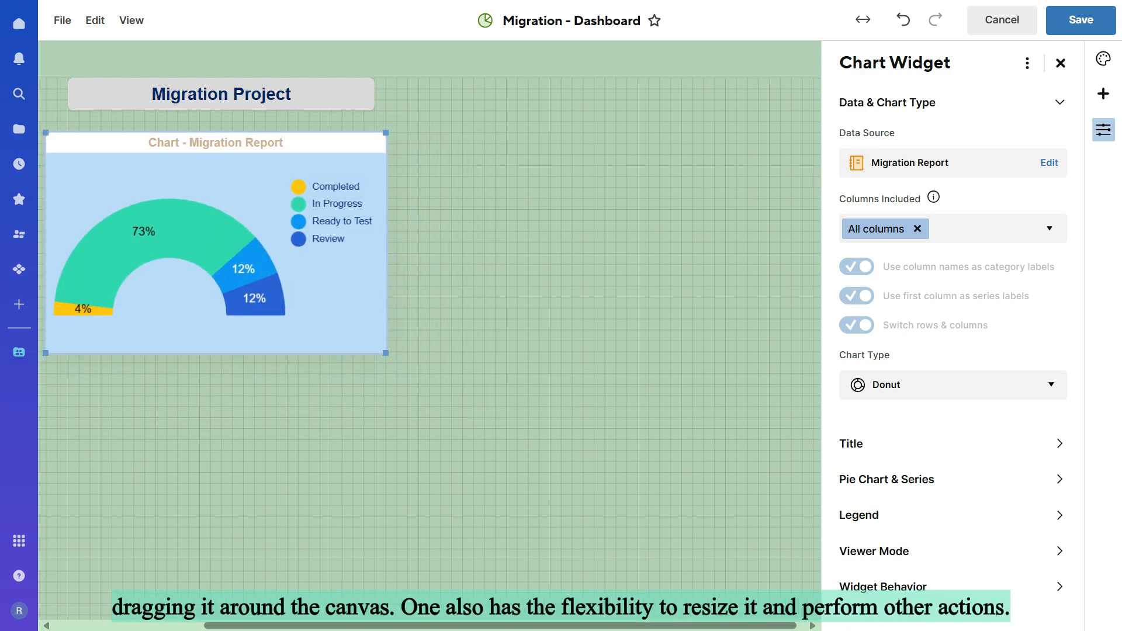
Step: Set the chart widget's legend position to Bottom
{"action": "left_click", "coordinate": [221, 94]}
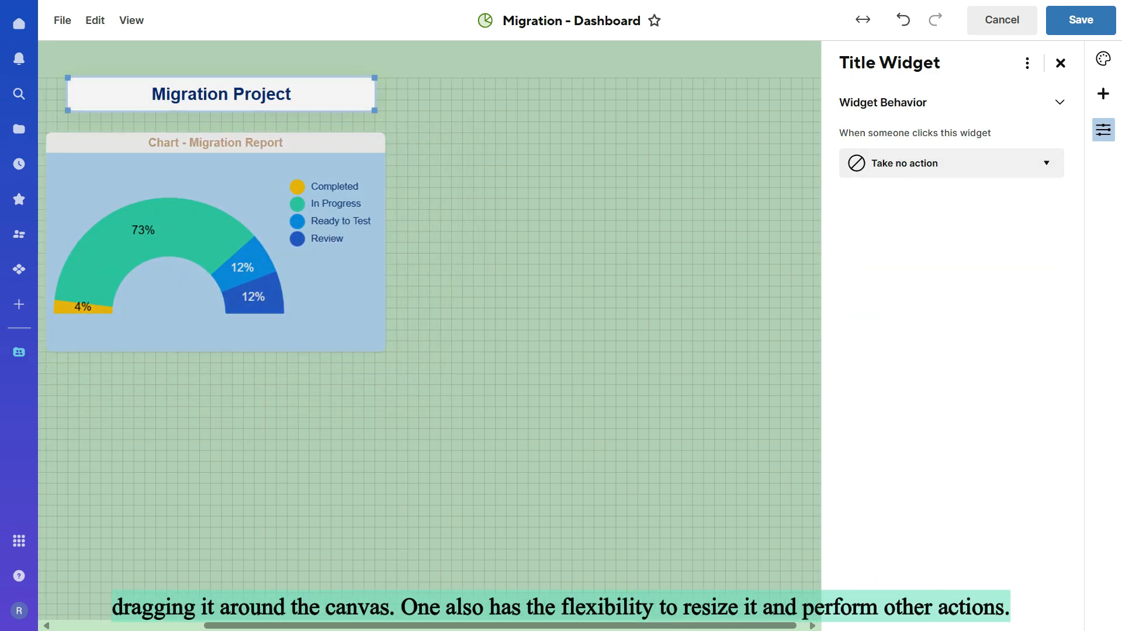
{"action": "left_click", "coordinate": [216, 234]}
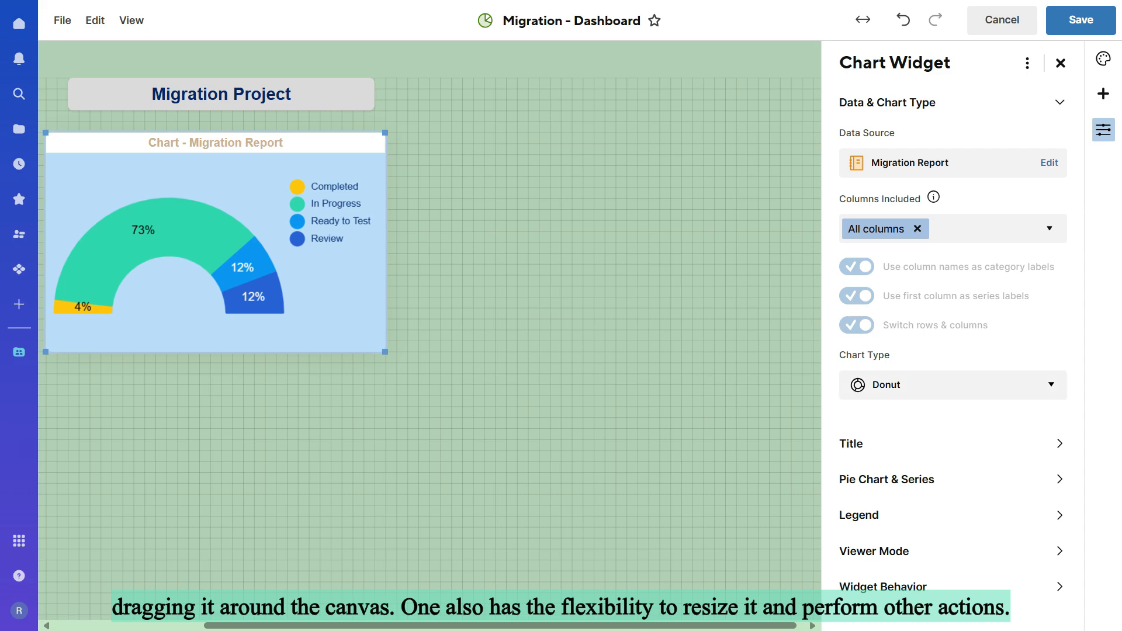
{"action": "left_click", "coordinate": [860, 515]}
{"action": "left_click", "coordinate": [953, 270]}
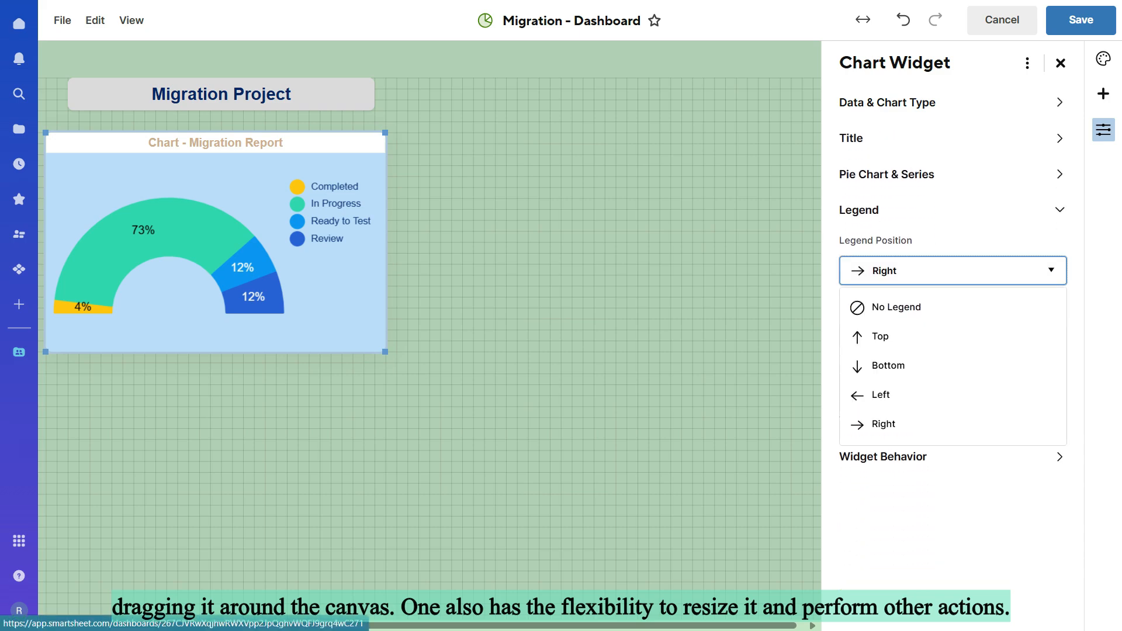
{"action": "left_click", "coordinate": [953, 366]}
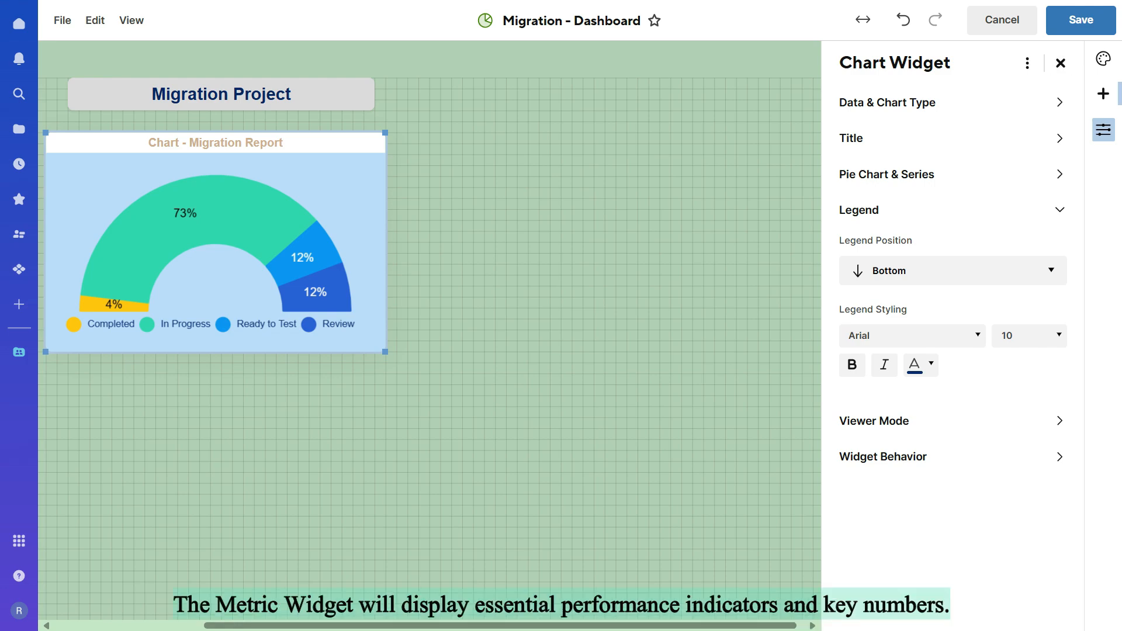
Step: Add a metric widget that displays row 1, Windows 11 Migration, from the Smarthsheet - Dashboards sheet in the Migration workspace
{"action": "left_click", "coordinate": [1104, 93]}
{"action": "left_click", "coordinate": [953, 120]}
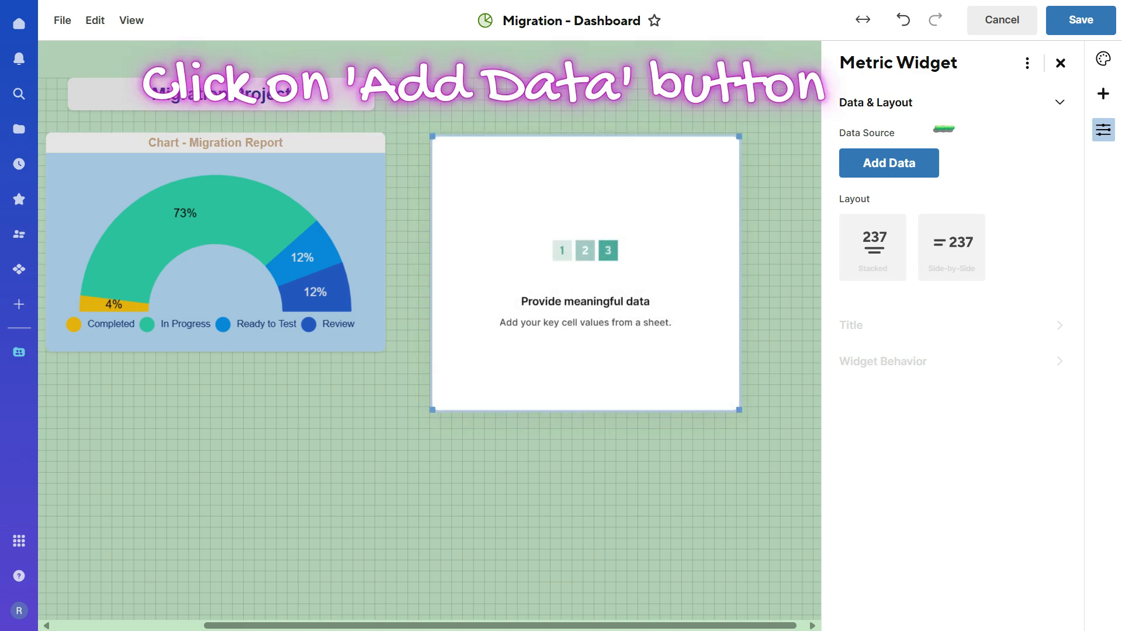
{"action": "left_click", "coordinate": [889, 163]}
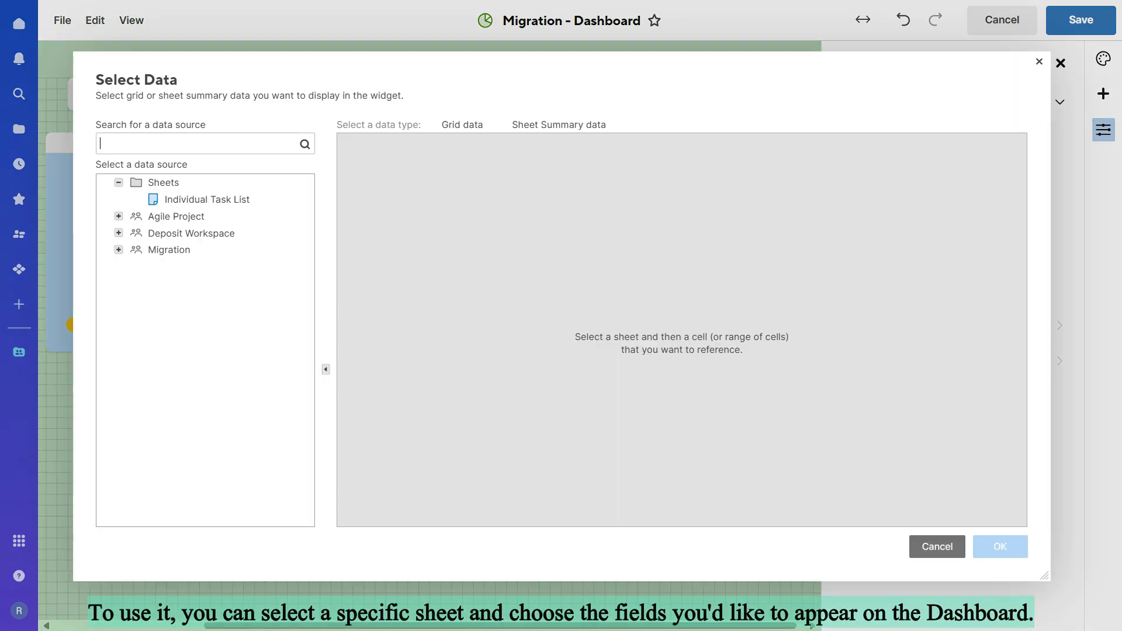
{"action": "left_click", "coordinate": [119, 249]}
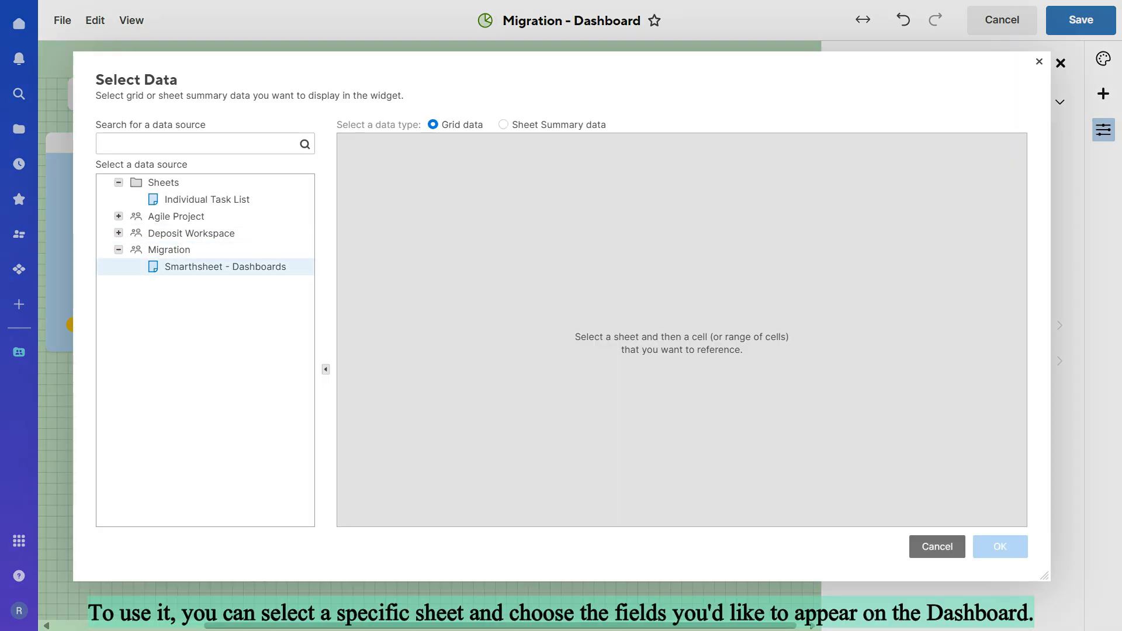
{"action": "left_click", "coordinate": [227, 267]}
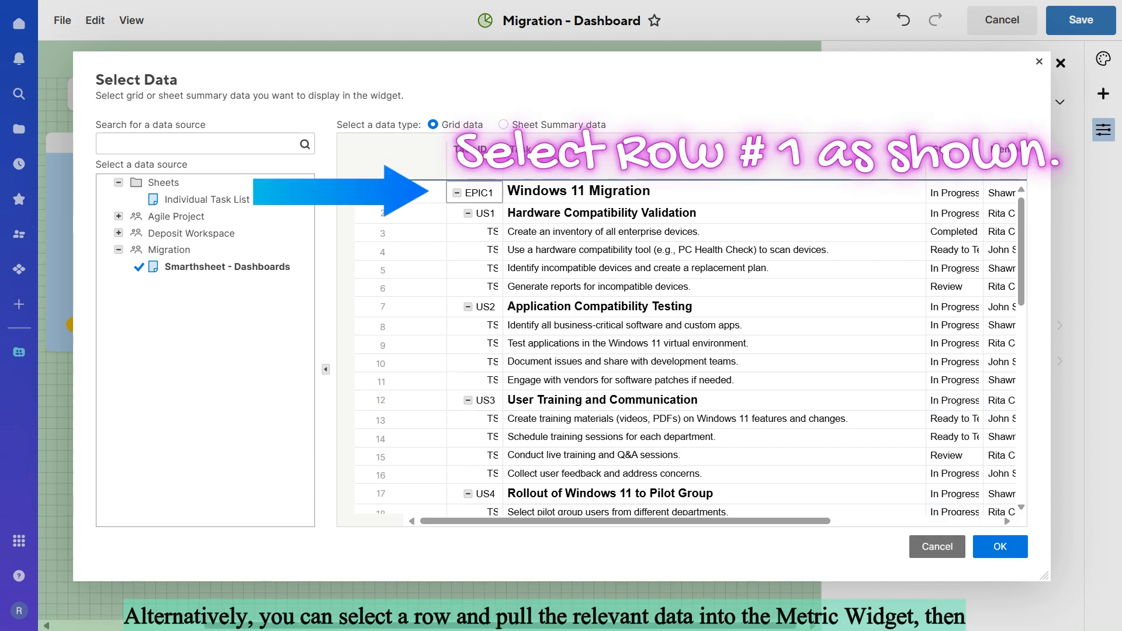
{"action": "scroll", "coordinate": [682, 350], "scroll_direction": "right", "scroll_amount": 4}
{"action": "left_click_drag", "start_coordinate": [770, 521], "coordinate": [624, 521]}
{"action": "left_click", "coordinate": [382, 192]}
{"action": "left_click", "coordinate": [1000, 548]}
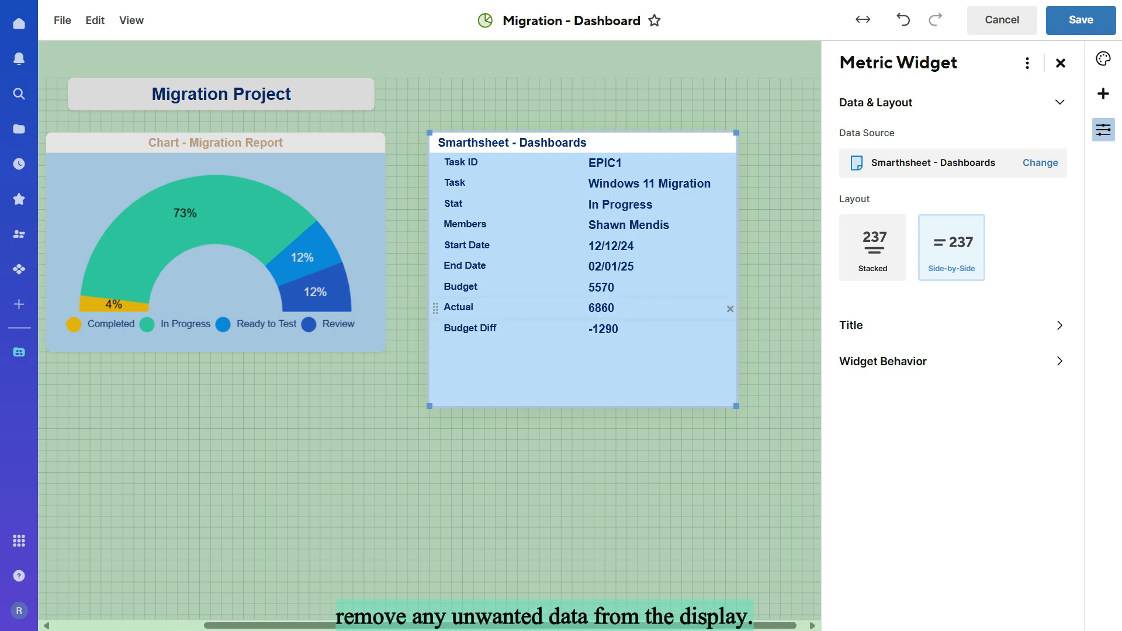
Step: Remove the End Date, Start Date and Members fields from the metric widget
{"action": "left_click", "coordinate": [730, 268]}
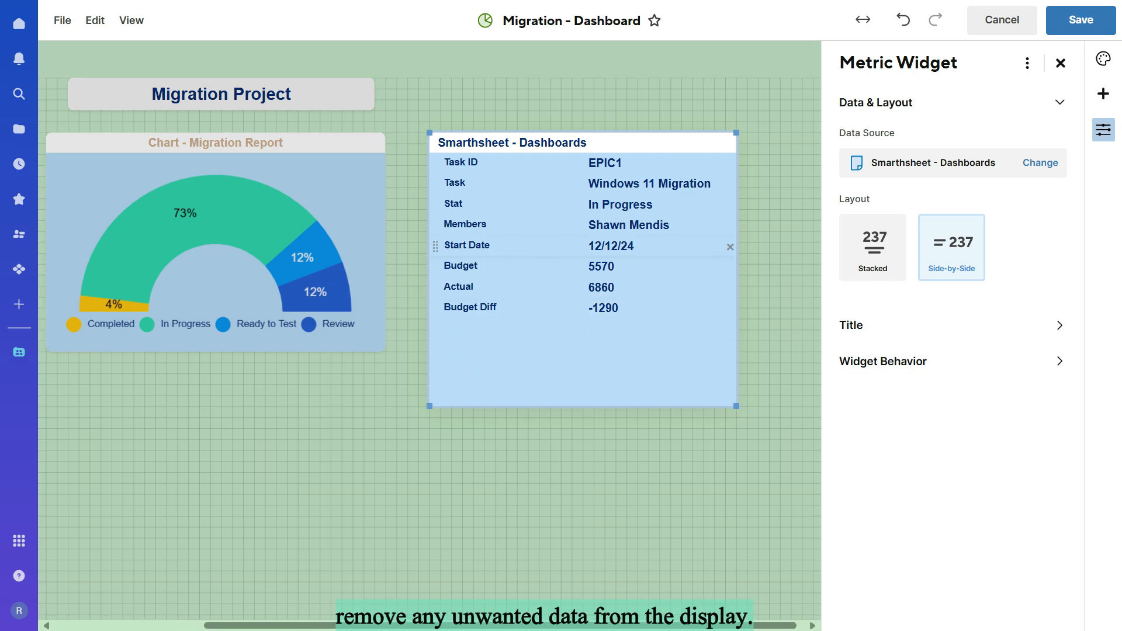
{"action": "left_click", "coordinate": [730, 247]}
{"action": "left_click", "coordinate": [730, 226]}
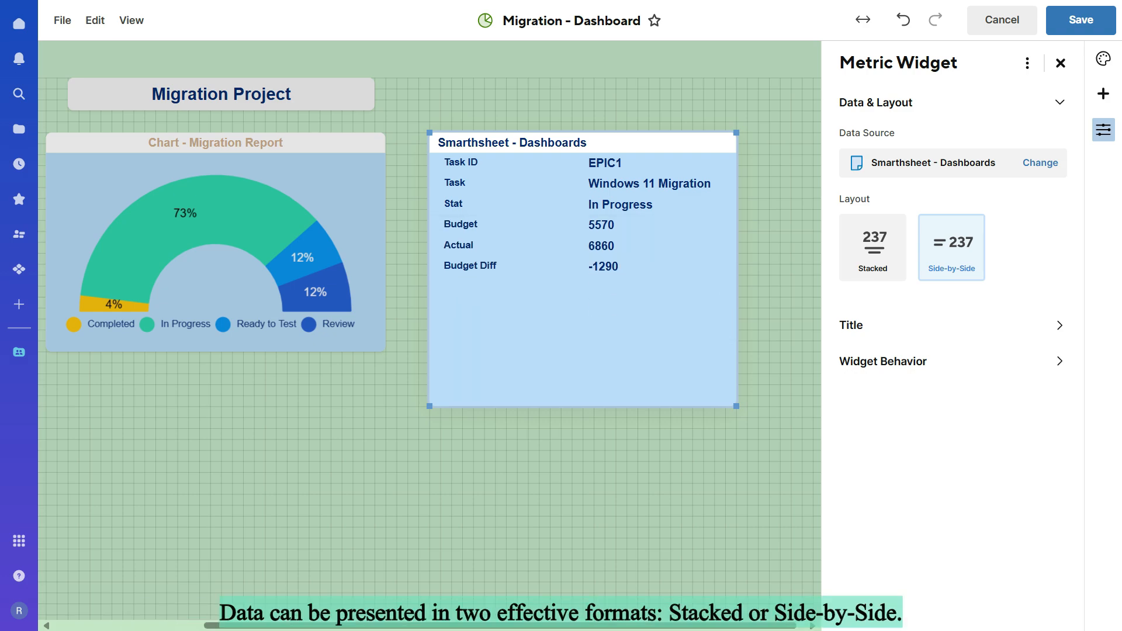
Step: Try the Stacked layout on the metric widget and return it to Side-by-Side
{"action": "left_click", "coordinate": [873, 247]}
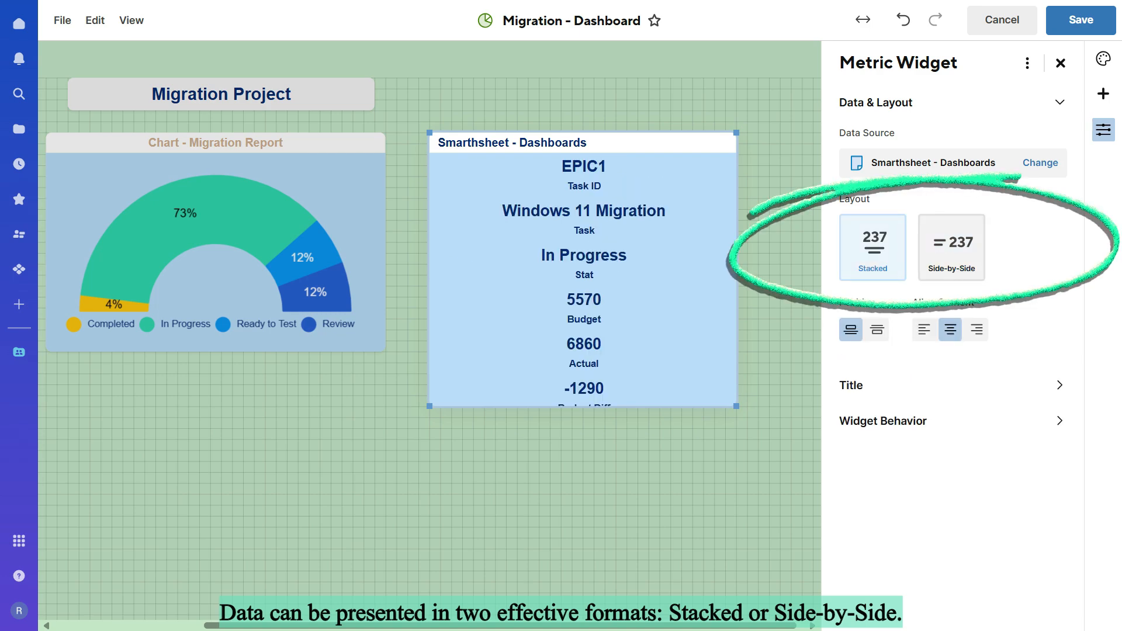
{"action": "left_click", "coordinate": [952, 248]}
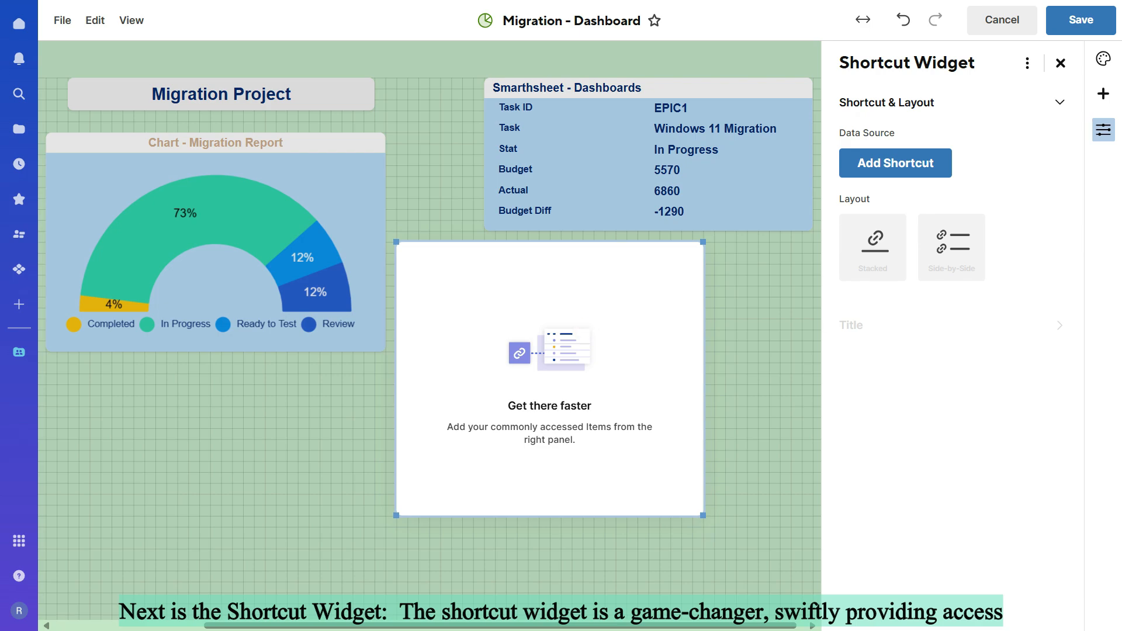
{"action": "left_click", "coordinate": [895, 163]}
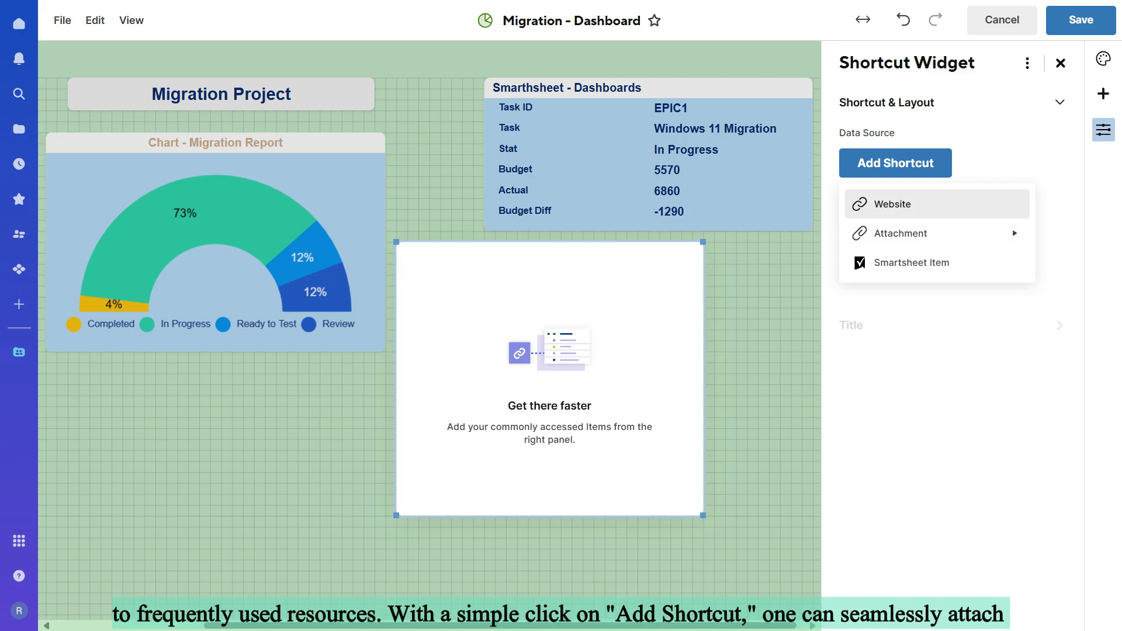
{"action": "left_click", "coordinate": [892, 204]}
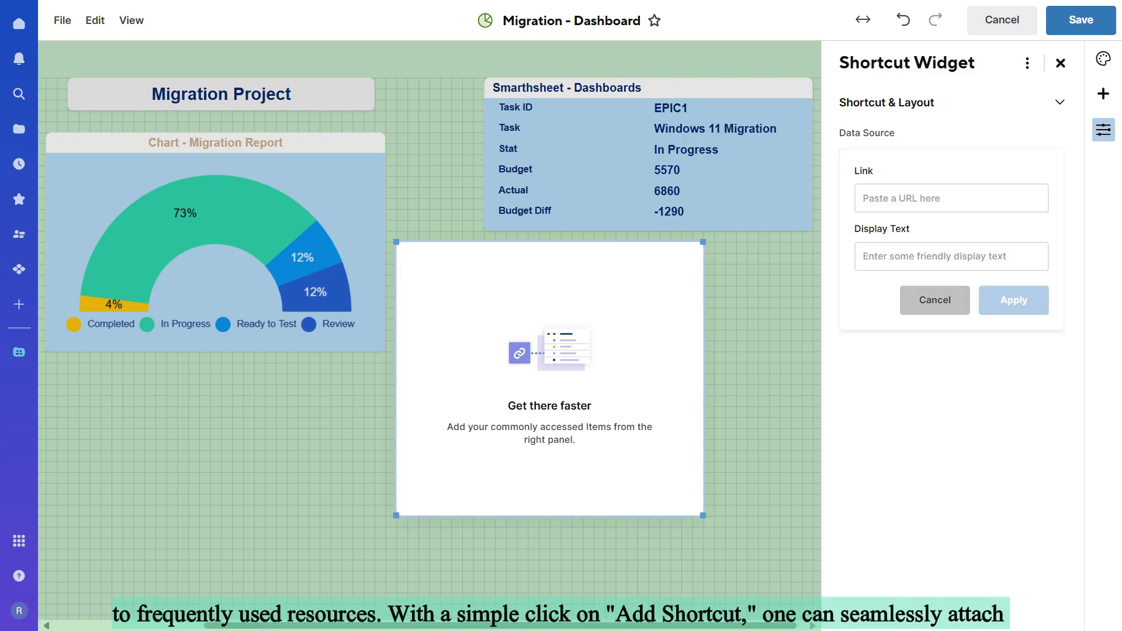
{"action": "left_click", "coordinate": [936, 300]}
{"action": "left_click", "coordinate": [895, 164]}
{"action": "left_click", "coordinate": [893, 204]}
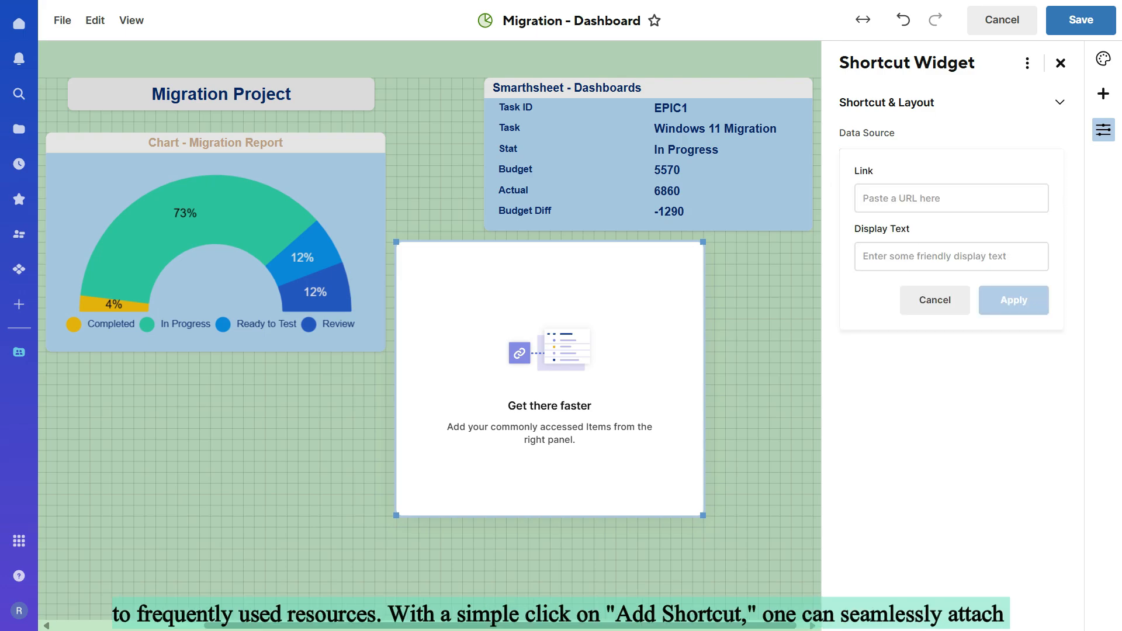
{"action": "type", "text": "ww"}
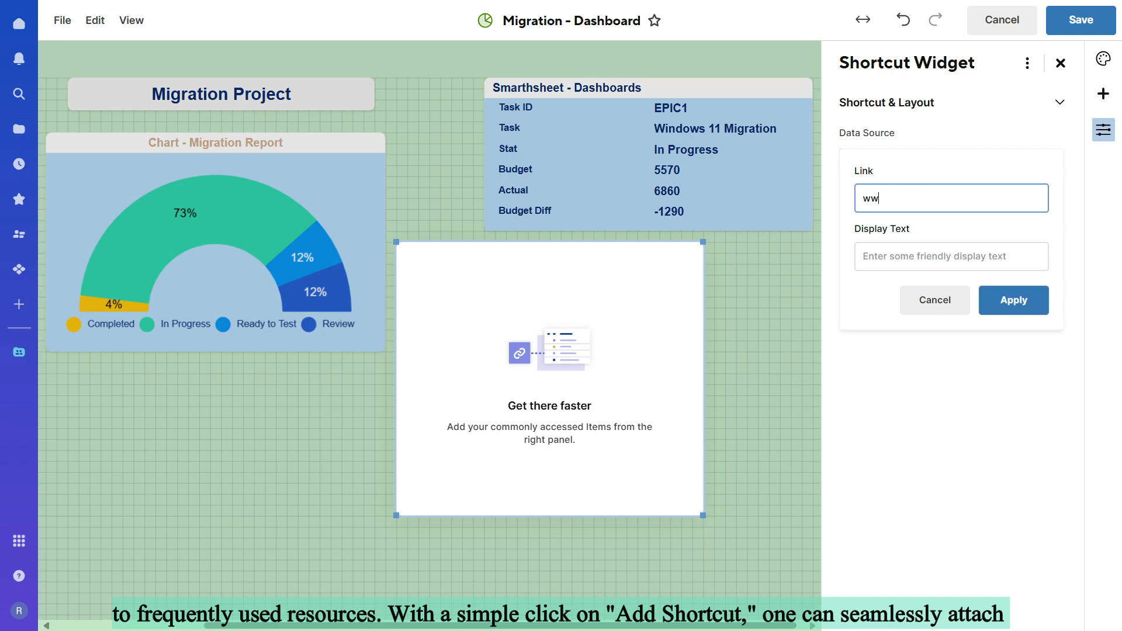
{"action": "type", "text": "w.google.com"}
{"action": "key", "text": "Tab"}
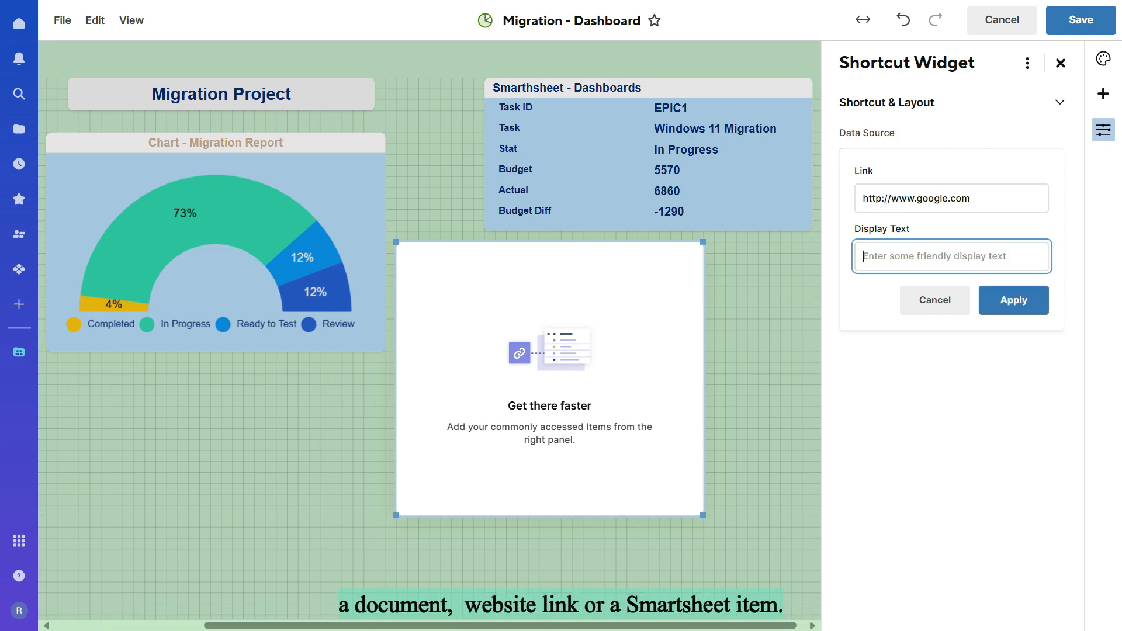
Step: Give the website shortcut the display text "Explore the world" and apply it
{"action": "type", "text": "Google"}
{"action": "key", "text": "ctrl+a"}
{"action": "type", "text": "Ex"}
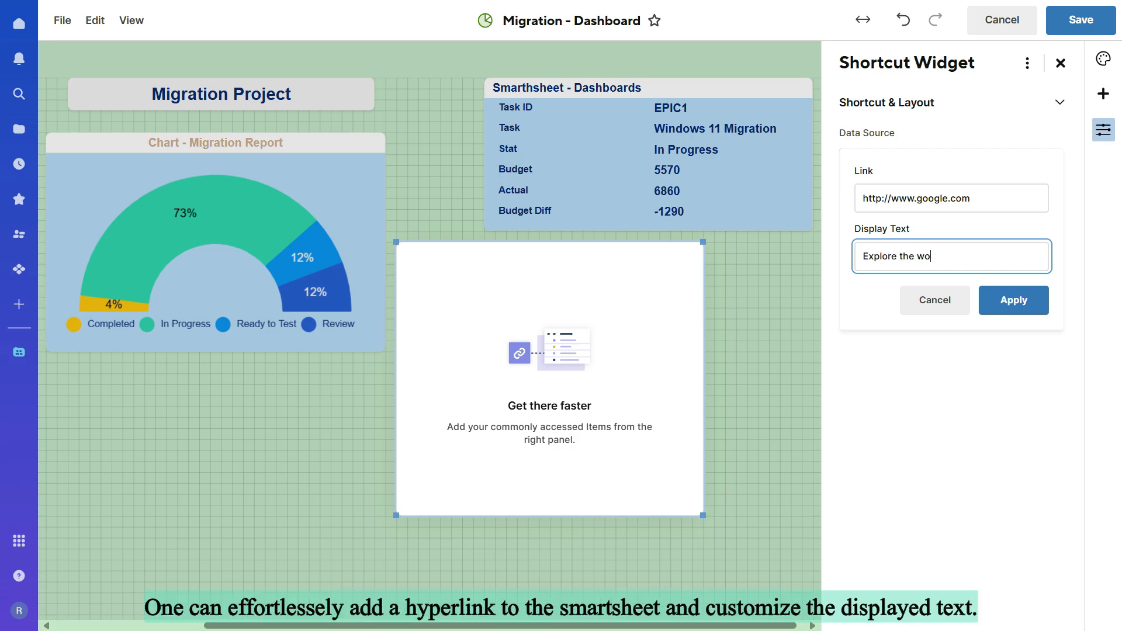
{"action": "left_click", "coordinate": [1014, 301]}
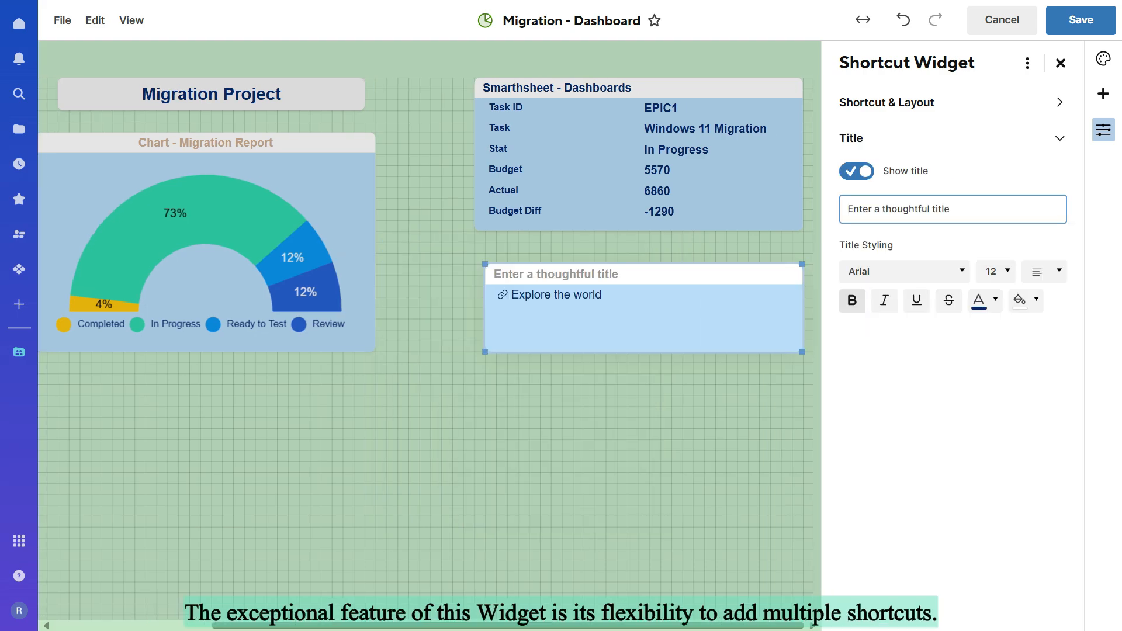
Step: Title the shortcut widget "Solution to all the problems" and centre the title
{"action": "type", "text": "Solution to "}
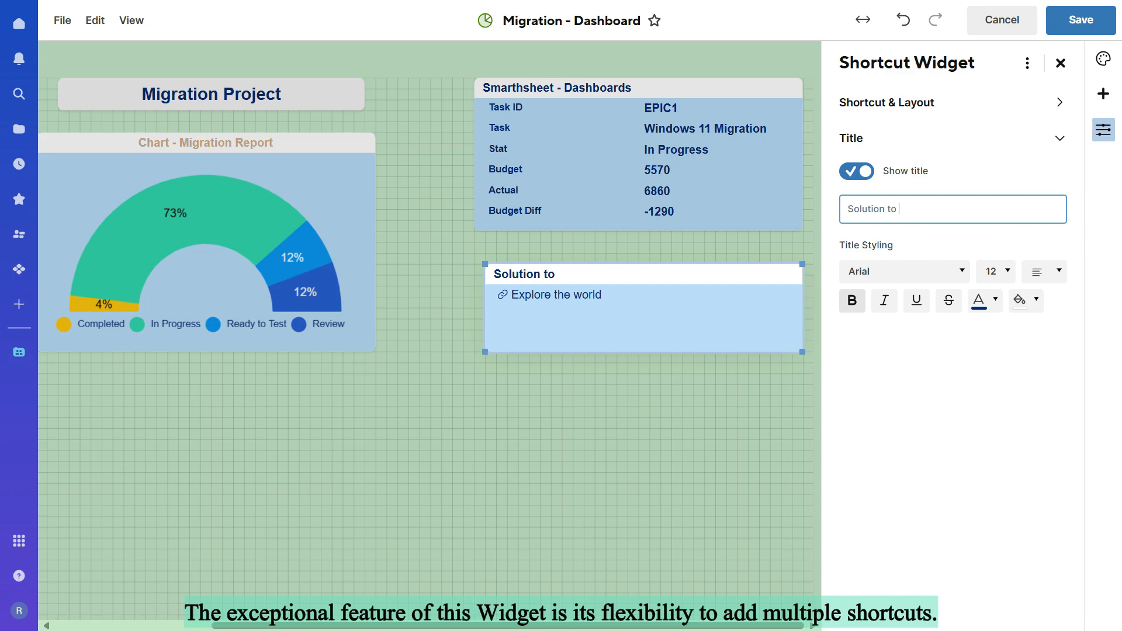
{"action": "type", "text": "all the problems"}
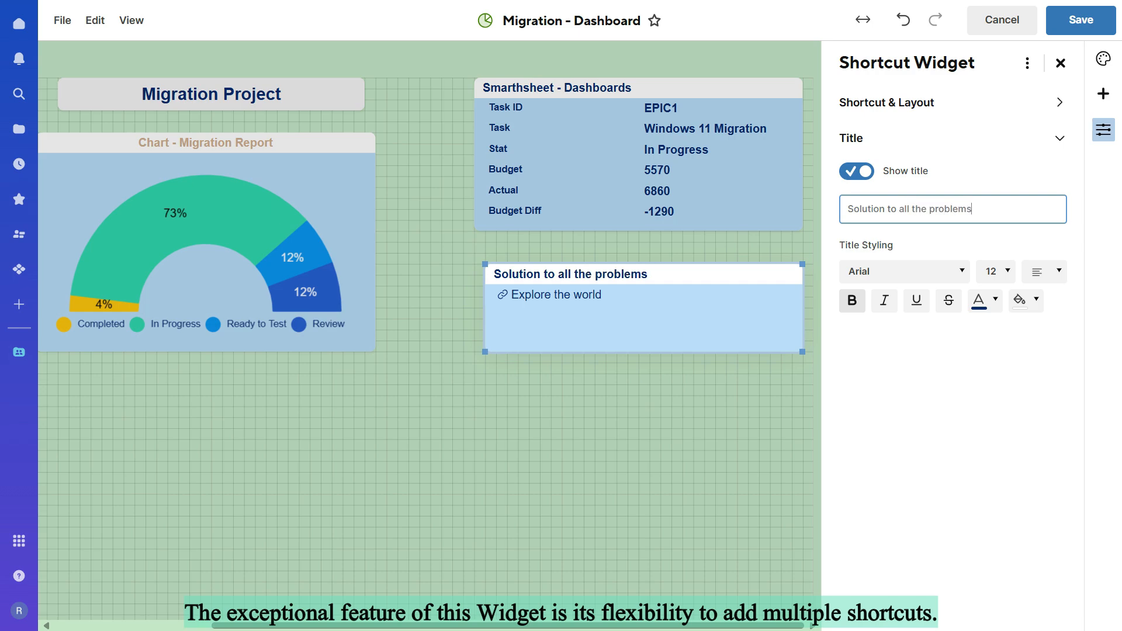
{"action": "left_click", "coordinate": [1045, 271]}
{"action": "left_click", "coordinate": [1044, 325]}
Step: Colour the shortcut widget's title brown and set its font to Gill Sans
{"action": "left_click", "coordinate": [995, 300]}
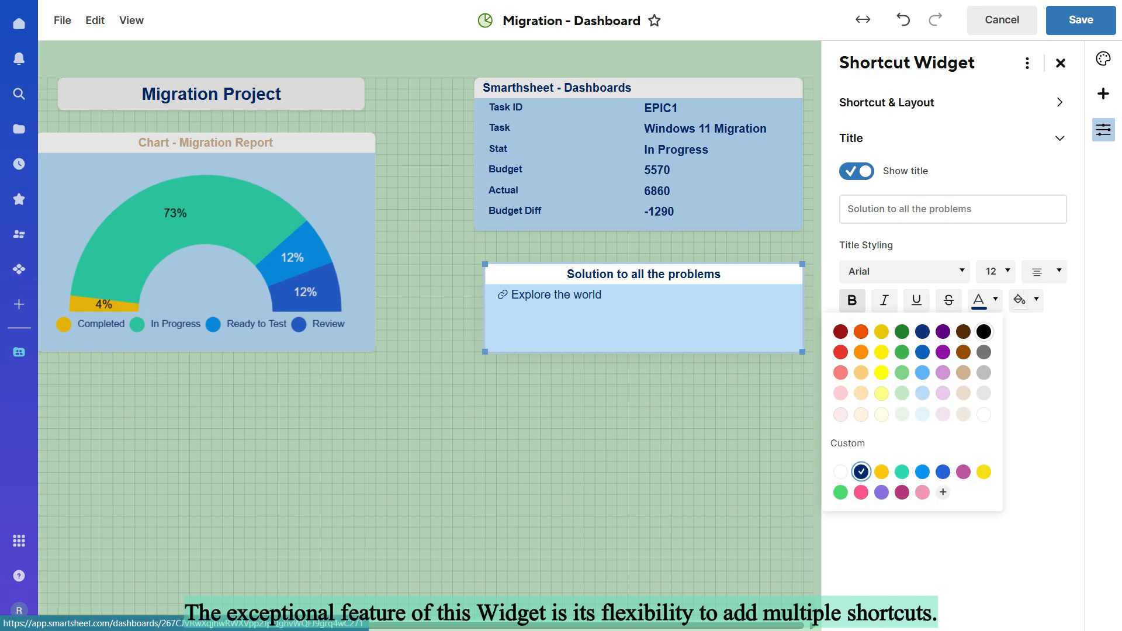
{"action": "left_click", "coordinate": [963, 352]}
{"action": "left_click", "coordinate": [905, 272]}
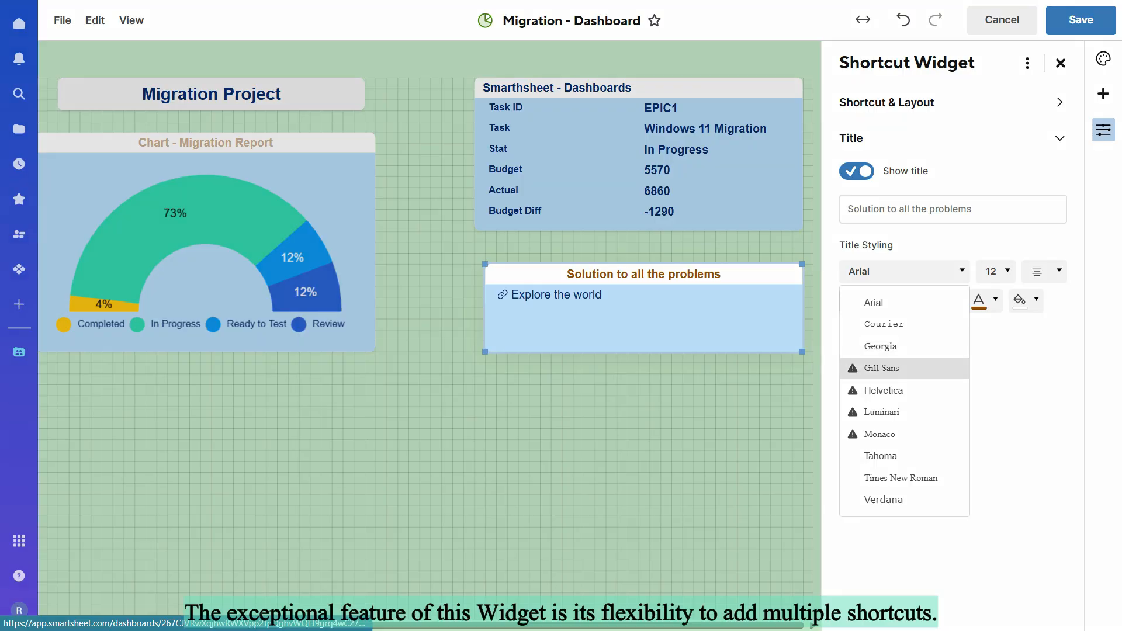
{"action": "left_click", "coordinate": [877, 368]}
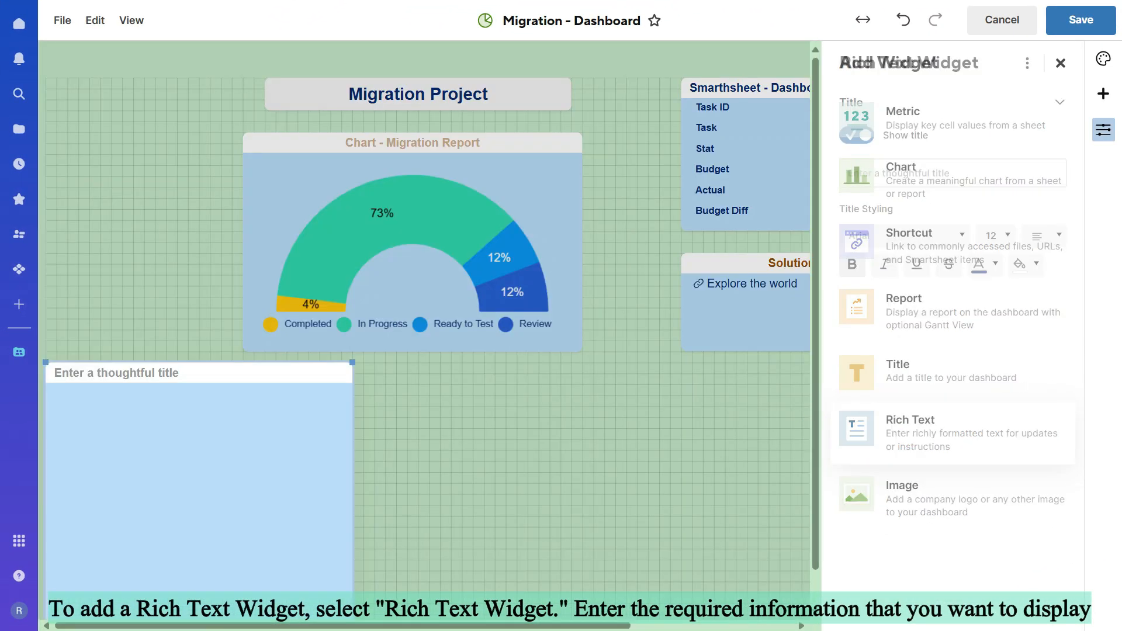
Step: Title the new rich text widget "Rich Text Widget" and enter "We are on track" as its text
{"action": "type", "text": "Rich Text Widget"}
{"action": "left_click", "coordinate": [183, 444]}
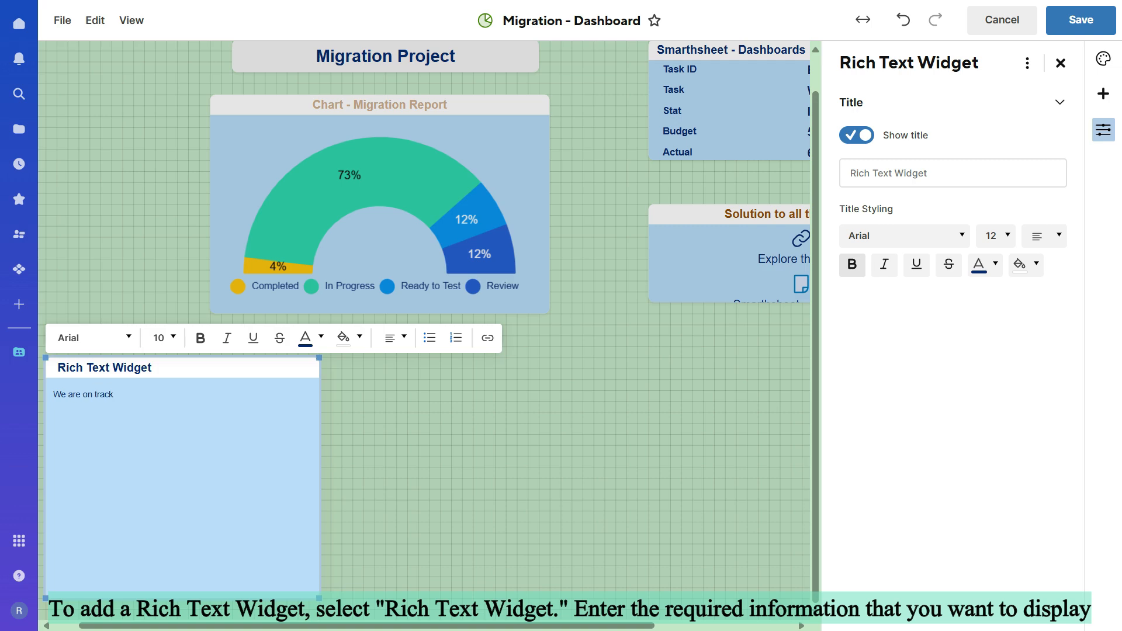
Step: Try the Monaco and Verdana fonts at size 36 in the rich text widget's body
{"action": "left_click", "coordinate": [95, 338]}
{"action": "left_click", "coordinate": [92, 500]}
{"action": "left_click", "coordinate": [163, 338]}
{"action": "left_click", "coordinate": [166, 309]}
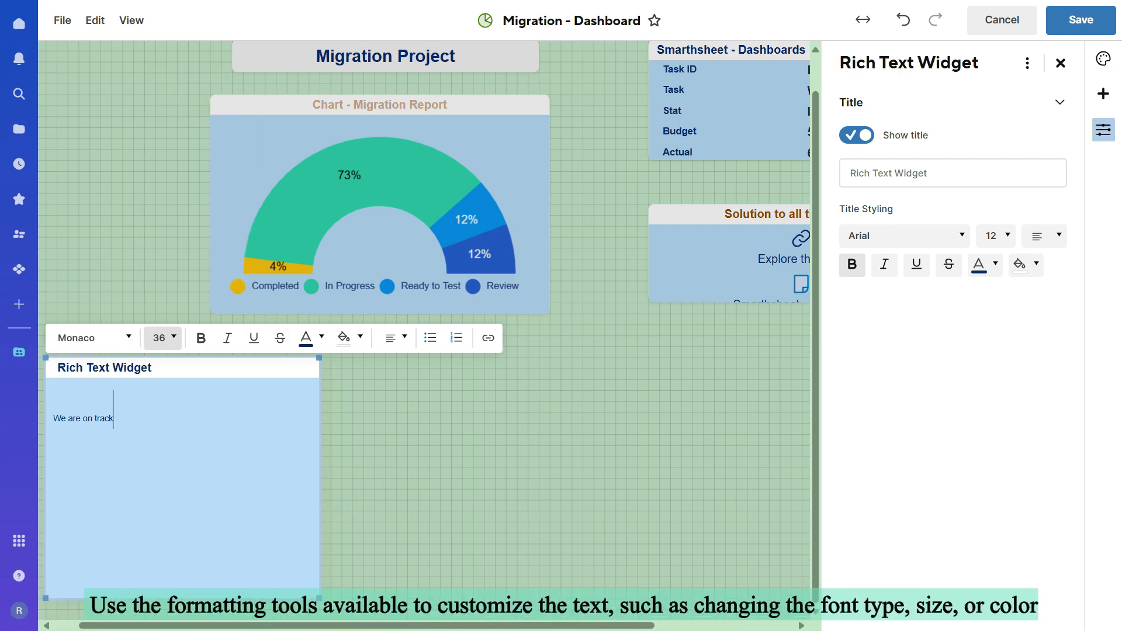
{"action": "left_click", "coordinate": [164, 338]}
{"action": "left_click", "coordinate": [94, 338]}
{"action": "left_click", "coordinate": [92, 566]}
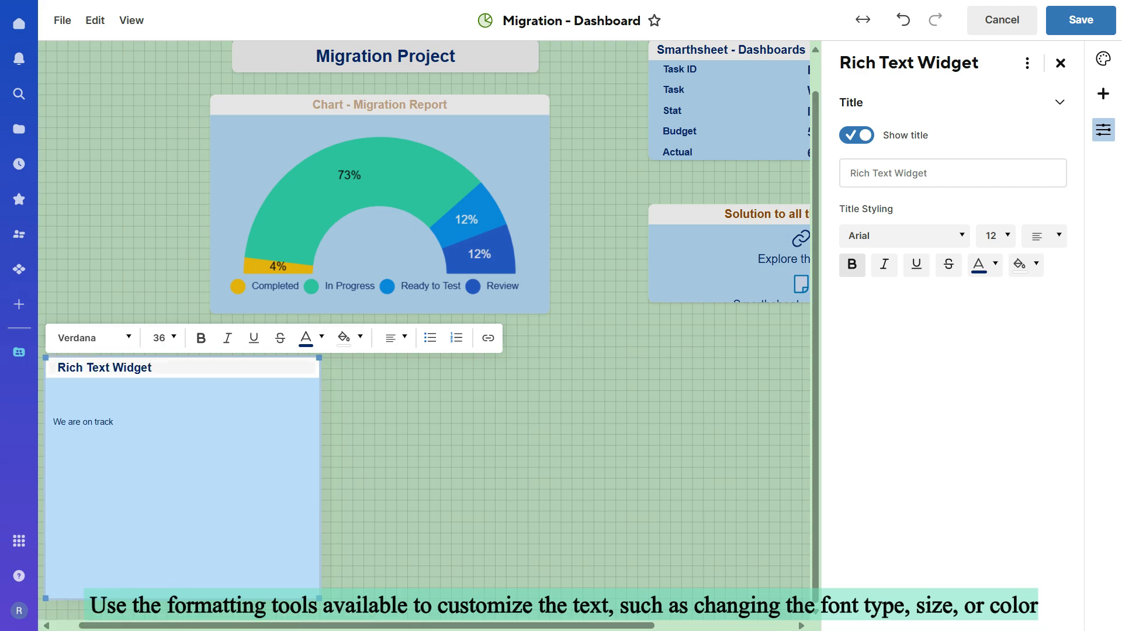
Step: Set the "We are on track" text in the rich text widget to size 36
{"action": "left_click_drag", "start_coordinate": [115, 422], "coordinate": [46, 422]}
{"action": "left_click", "coordinate": [196, 338]}
{"action": "left_click", "coordinate": [199, 309]}
Step: Shrink the rich text widget's height to fit its text and recolour its title light purple
{"action": "left_click_drag", "start_coordinate": [352, 598], "coordinate": [358, 446]}
{"action": "left_click", "coordinate": [421, 462]}
{"action": "left_click", "coordinate": [257, 412]}
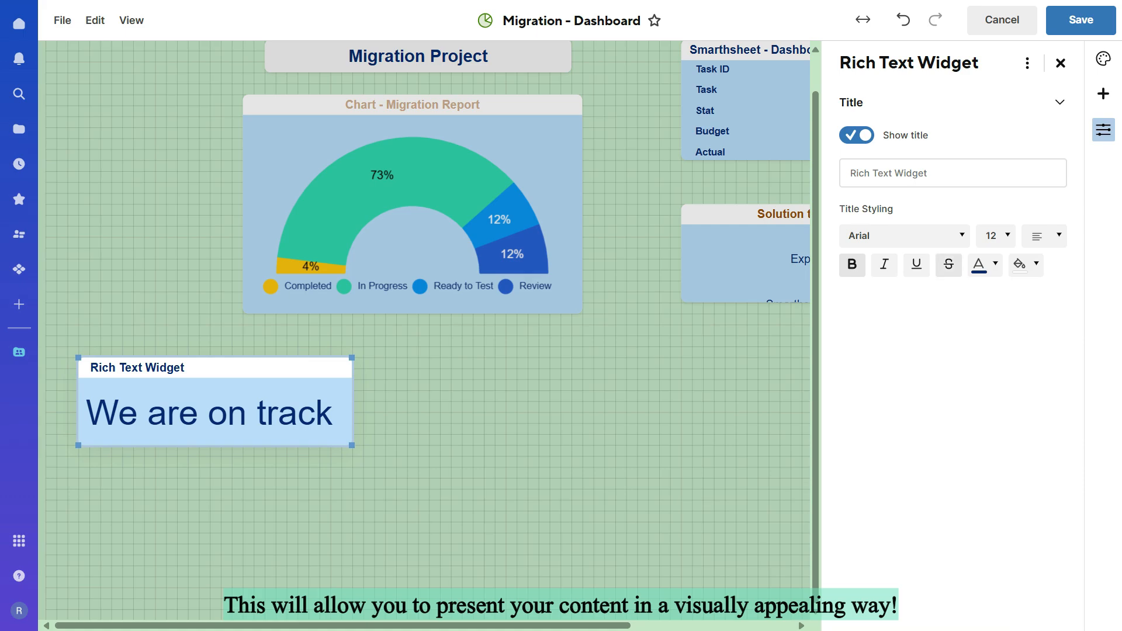
{"action": "left_click", "coordinate": [995, 264]}
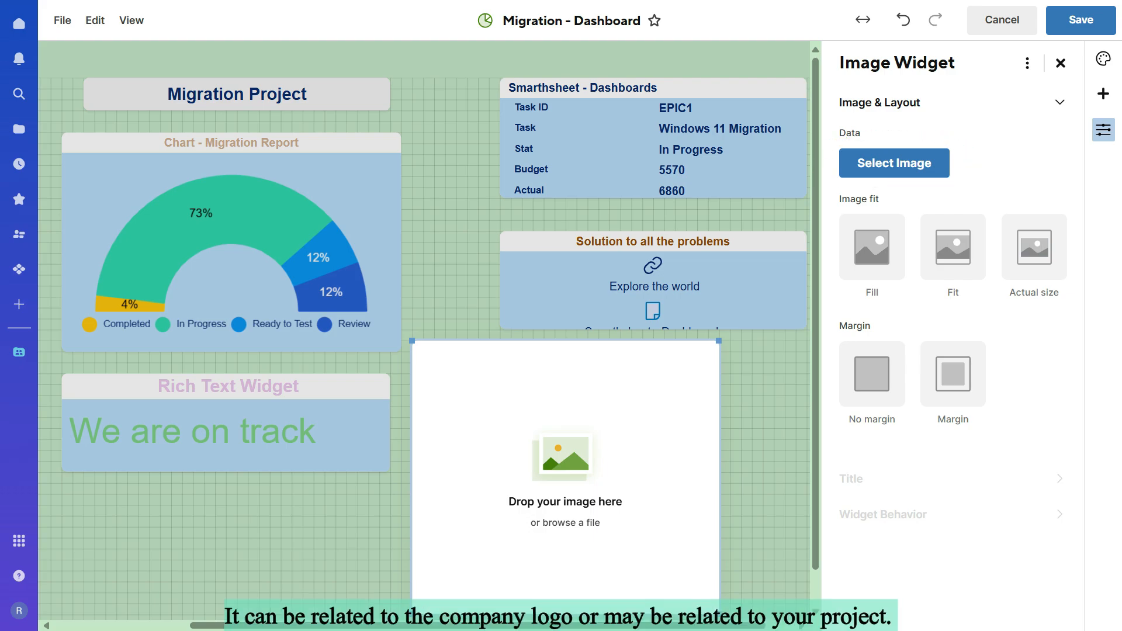
Step: Upload the picture icon-908163 from the computer's Images folder, inside Smartsheet Training, into the image widget
{"action": "left_click", "coordinate": [895, 163]}
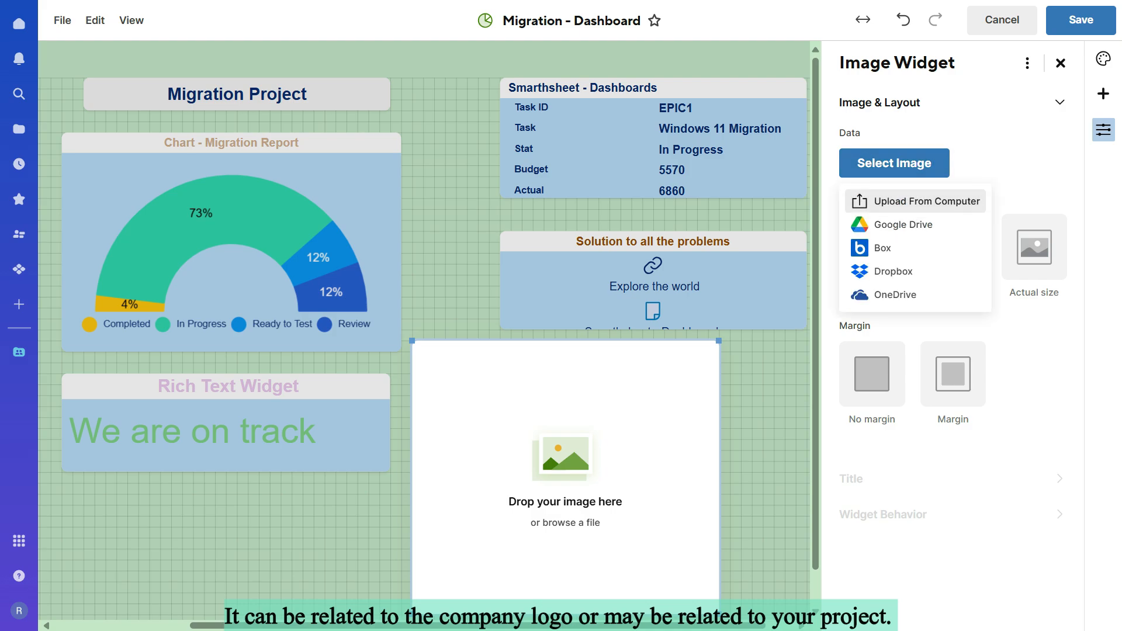
{"action": "left_click", "coordinate": [889, 200]}
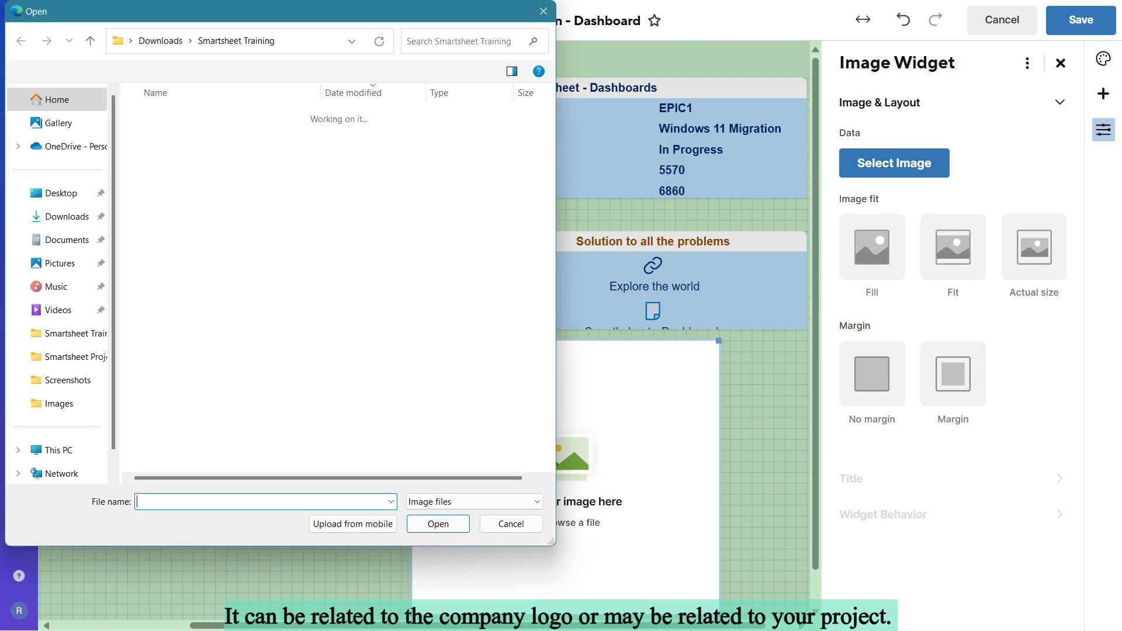
{"action": "left_click", "coordinate": [70, 334]}
{"action": "left_click", "coordinate": [70, 357]}
{"action": "left_click", "coordinate": [70, 334]}
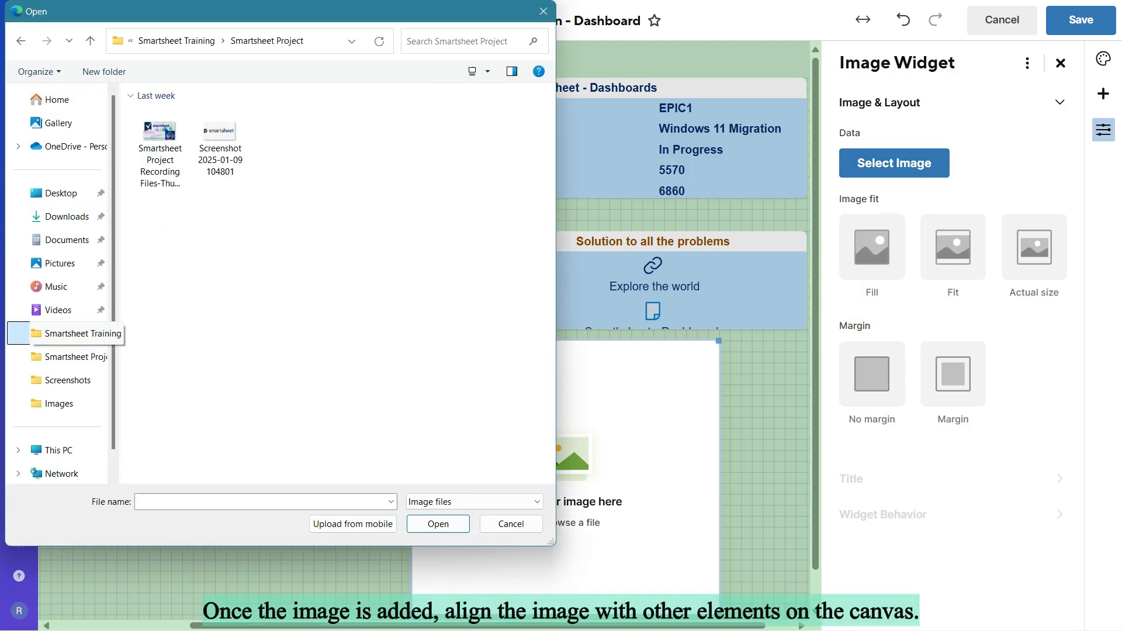
{"action": "double_click", "coordinate": [164, 210]}
{"action": "left_click", "coordinate": [174, 134]}
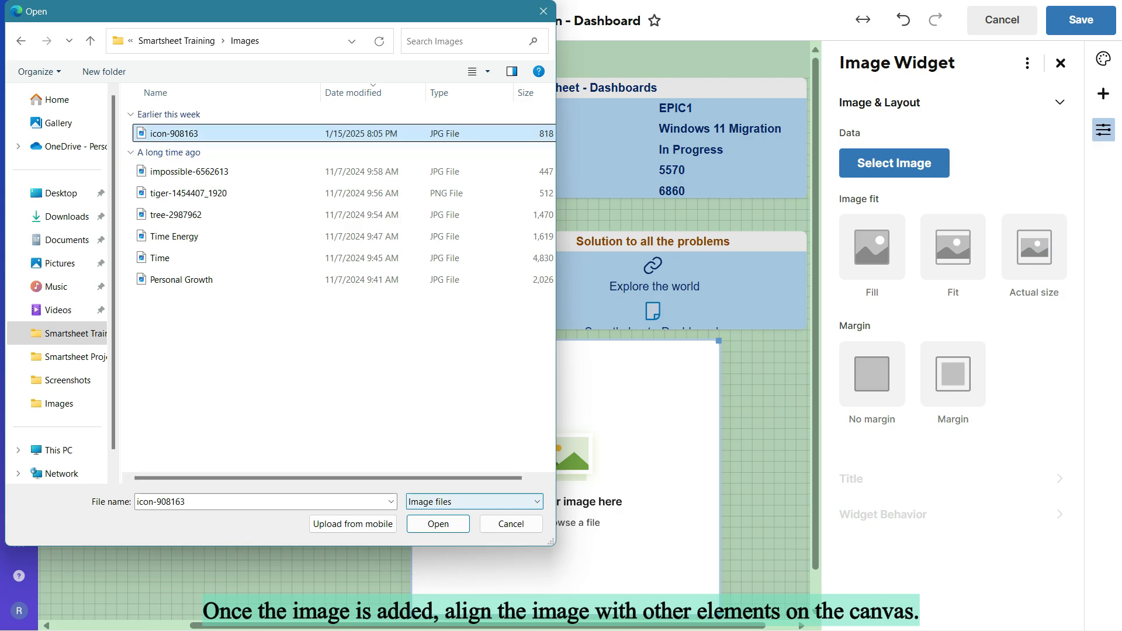
{"action": "left_click", "coordinate": [438, 525]}
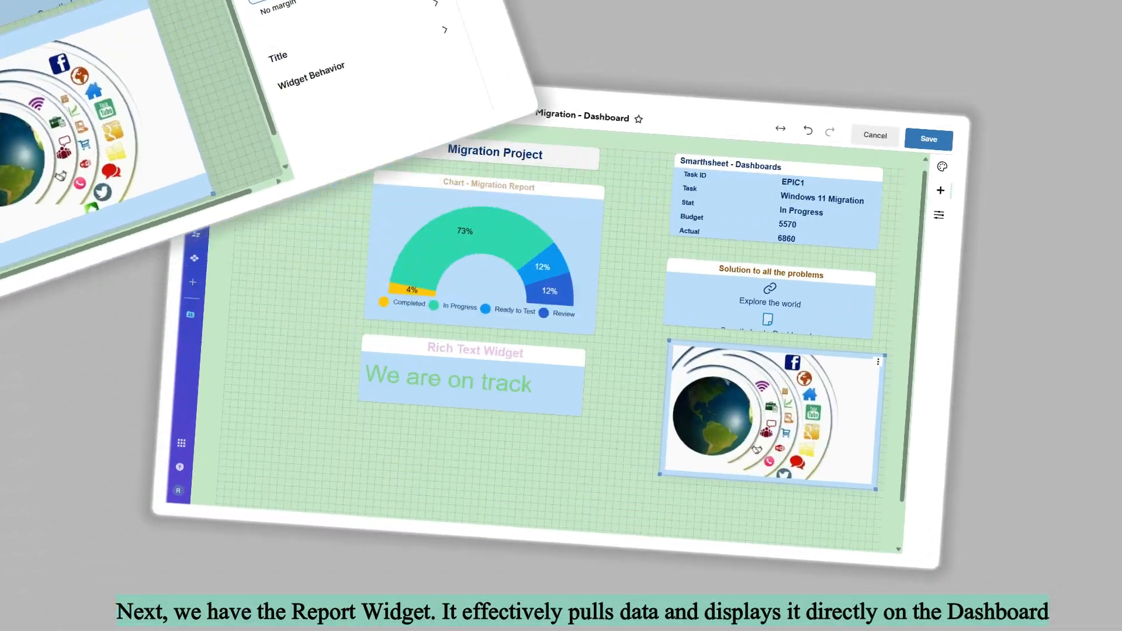
Step: Add a report widget to the dashboard that displays the Migration Report from the Migration workspace
{"action": "left_click", "coordinate": [1030, 111]}
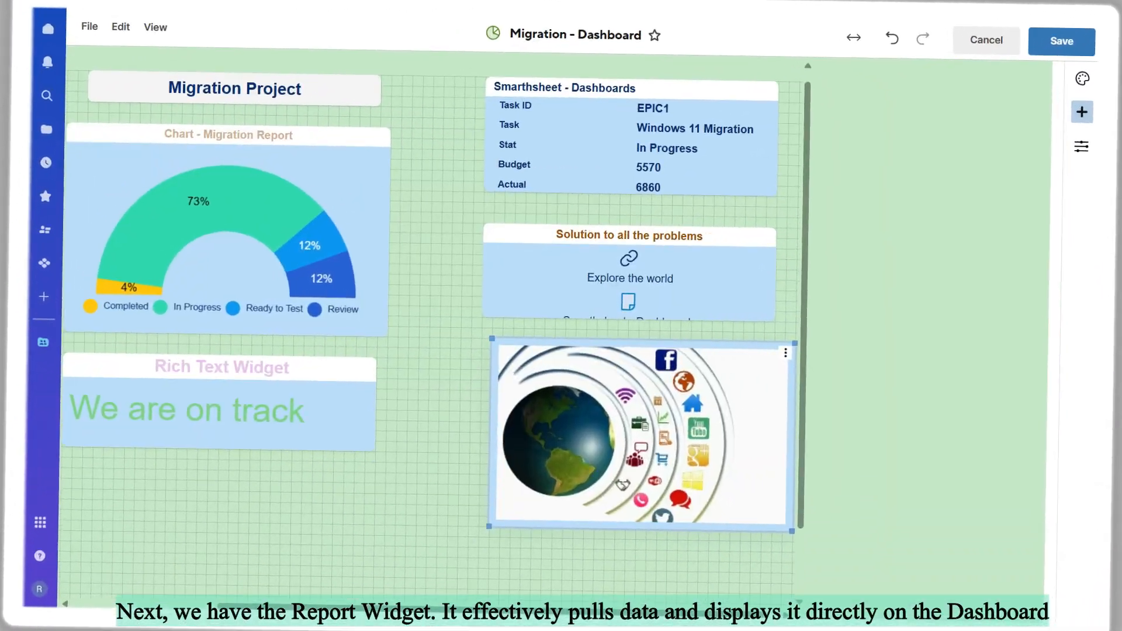
{"action": "left_click", "coordinate": [947, 311]}
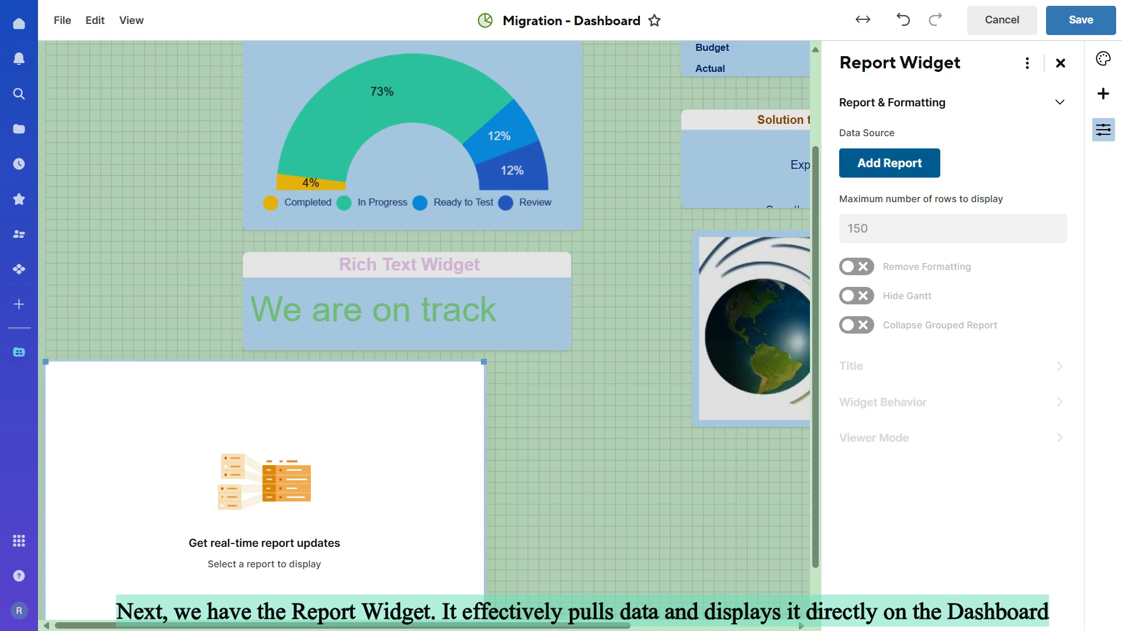
{"action": "left_click", "coordinate": [890, 163]}
{"action": "left_click", "coordinate": [422, 242]}
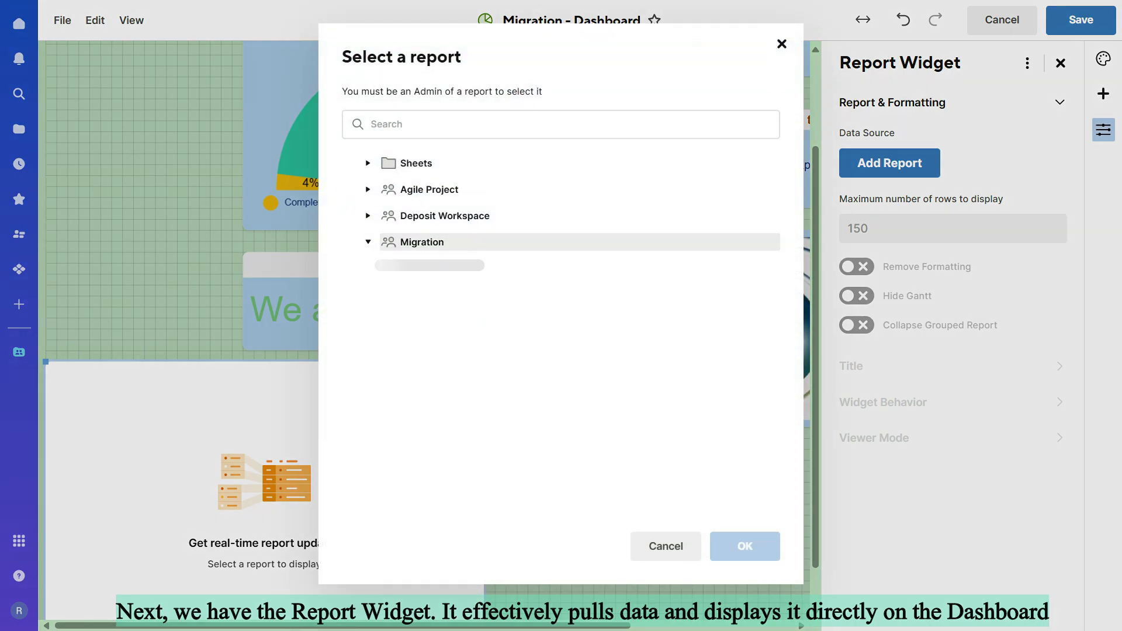
{"action": "left_click", "coordinate": [456, 268]}
{"action": "left_click", "coordinate": [744, 546]}
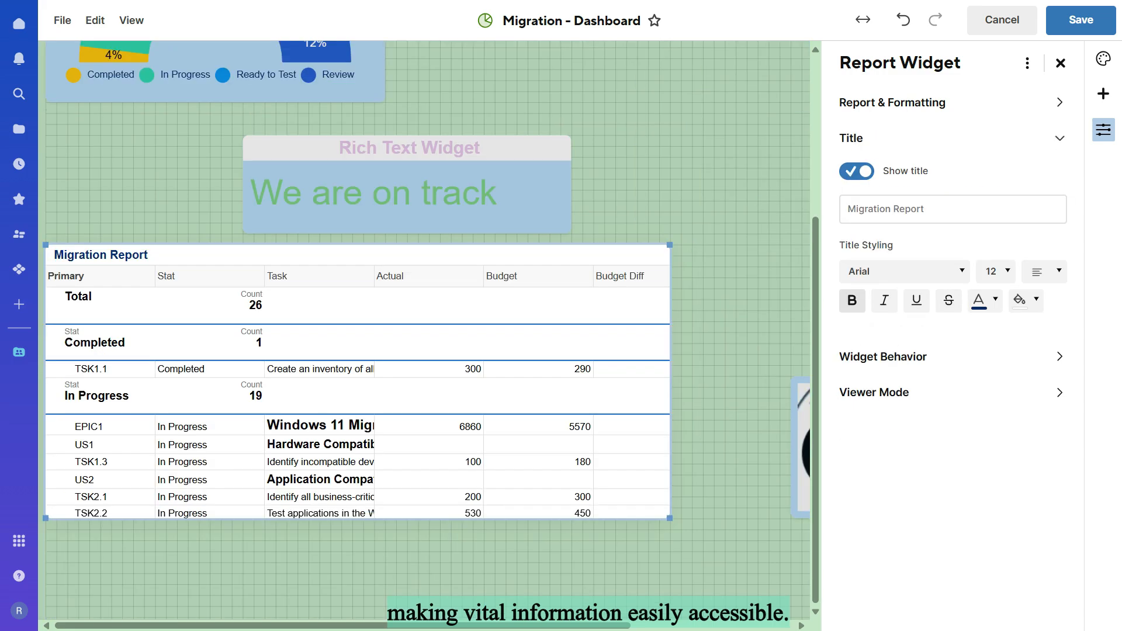
Step: Style the report widget's title in light blue at size 18 with right alignment
{"action": "left_click", "coordinate": [987, 300]}
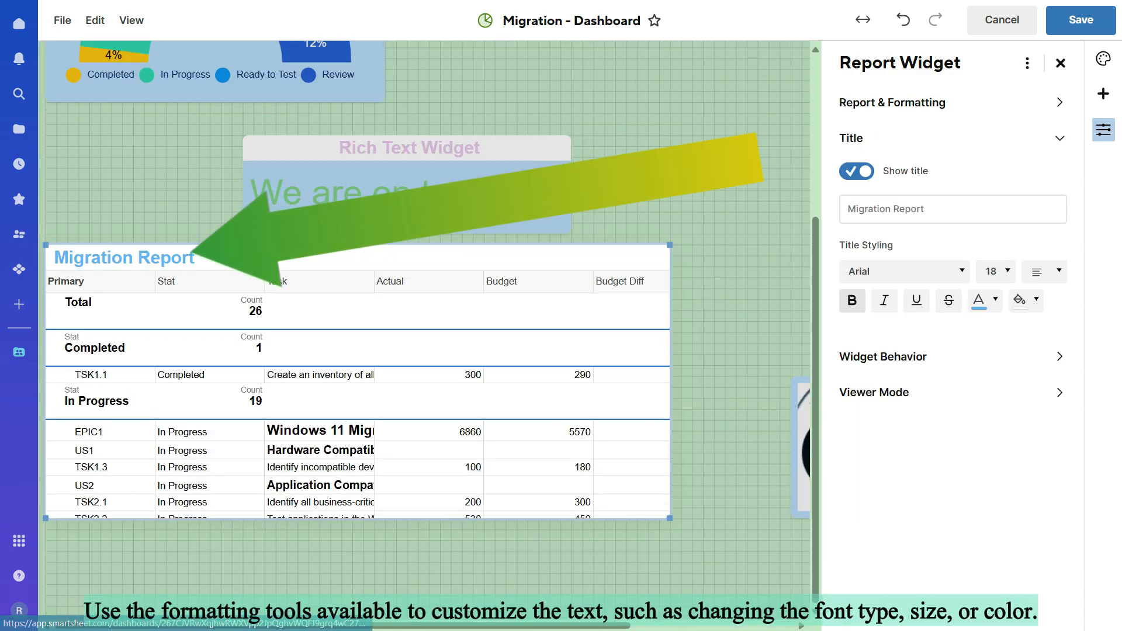
{"action": "left_click", "coordinate": [1045, 272]}
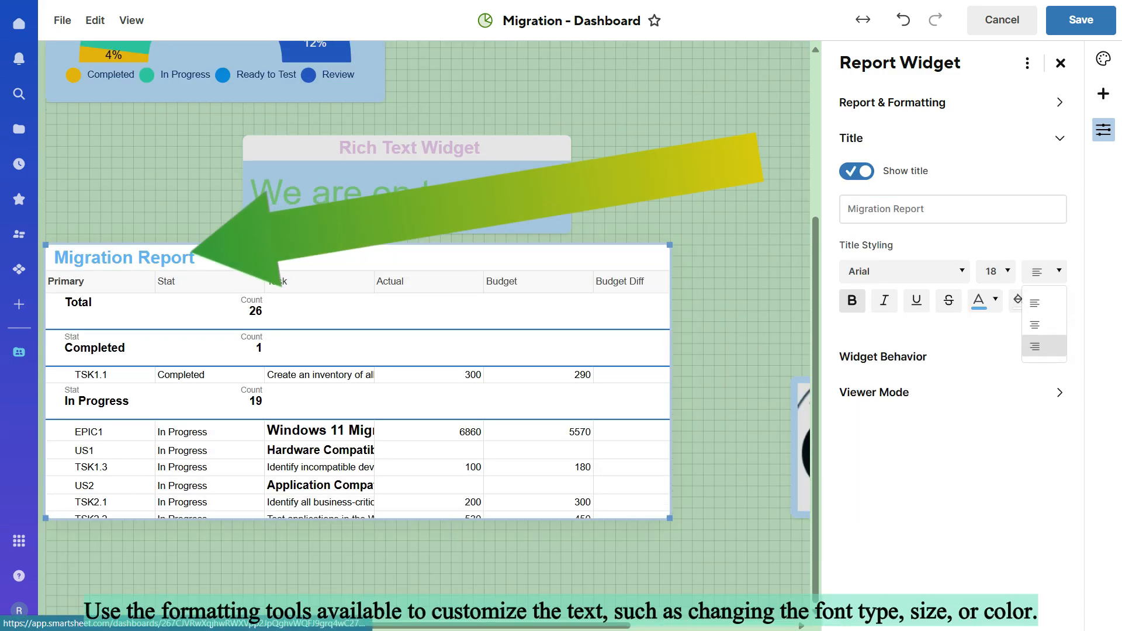
{"action": "left_click", "coordinate": [1039, 345]}
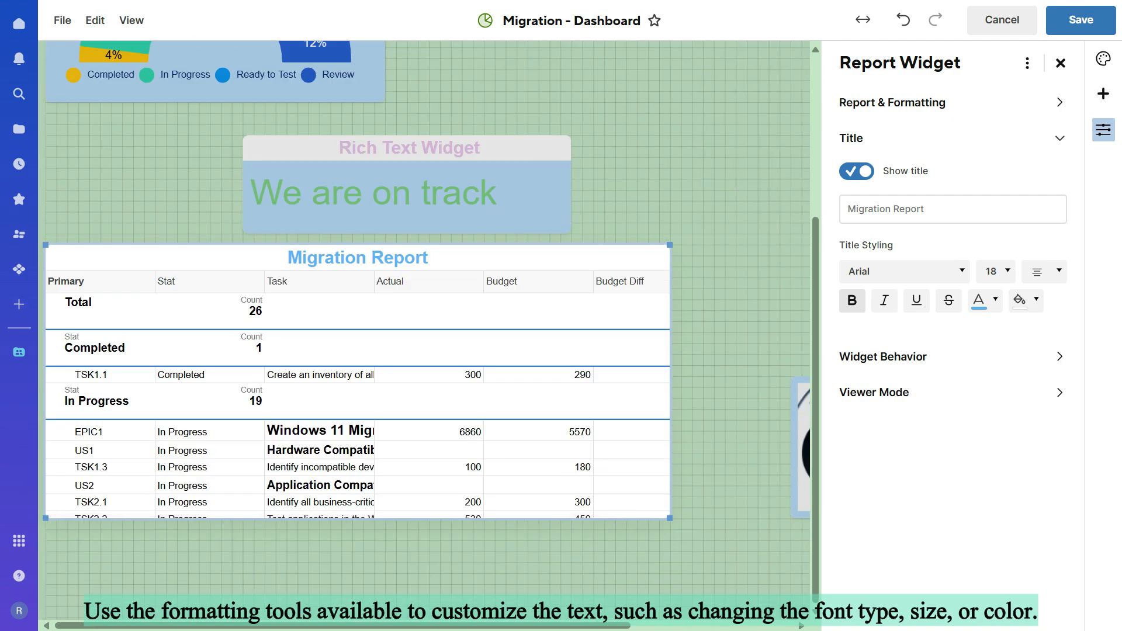
Step: Open the report widget's behavior and viewer mode settings
{"action": "left_click", "coordinate": [1060, 356]}
{"action": "left_click", "coordinate": [1060, 281]}
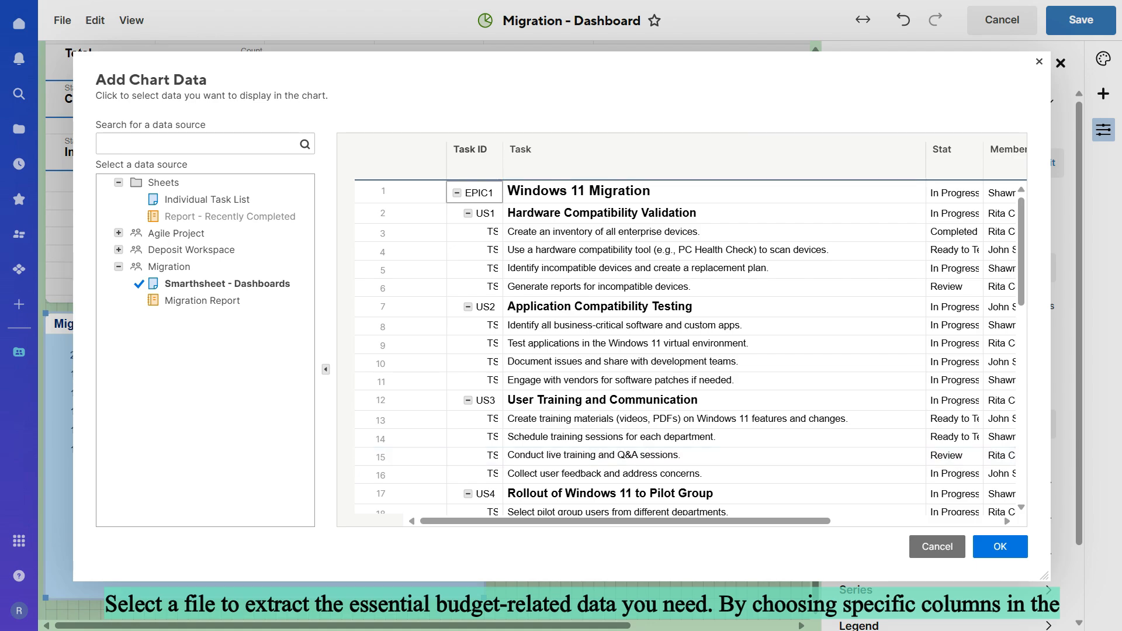
Step: Limit the columns included in the Smarthsheet - Dashboards chart to Budget and Actual
{"action": "scroll", "coordinate": [681, 333], "scroll_direction": "right", "scroll_amount": 5}
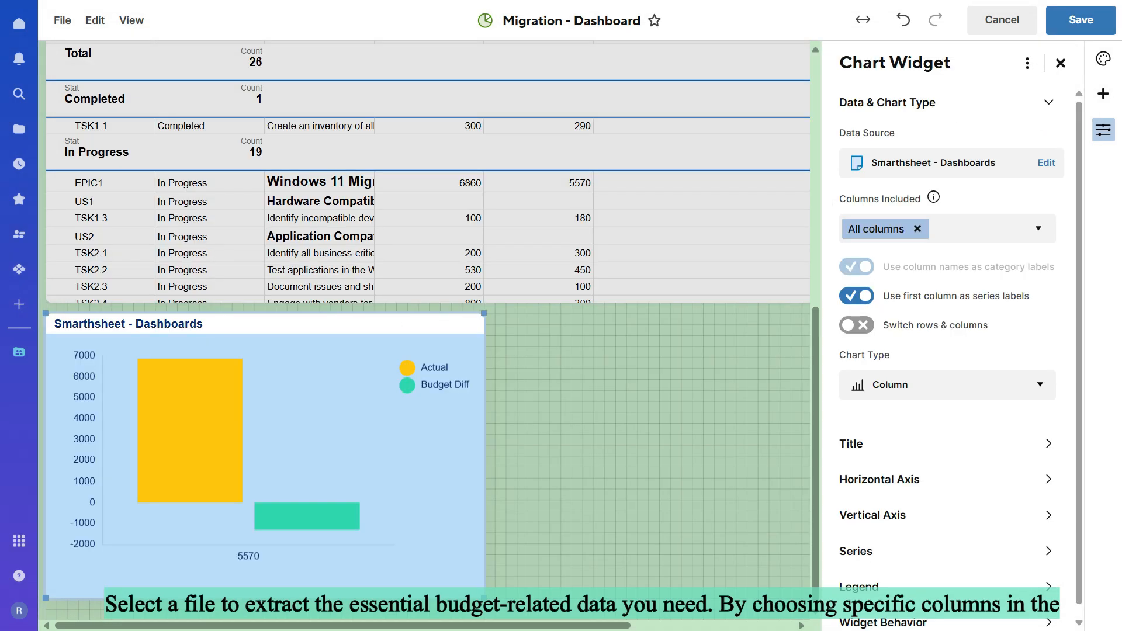
{"action": "scroll", "coordinate": [428, 327], "scroll_direction": "up", "scroll_amount": 8}
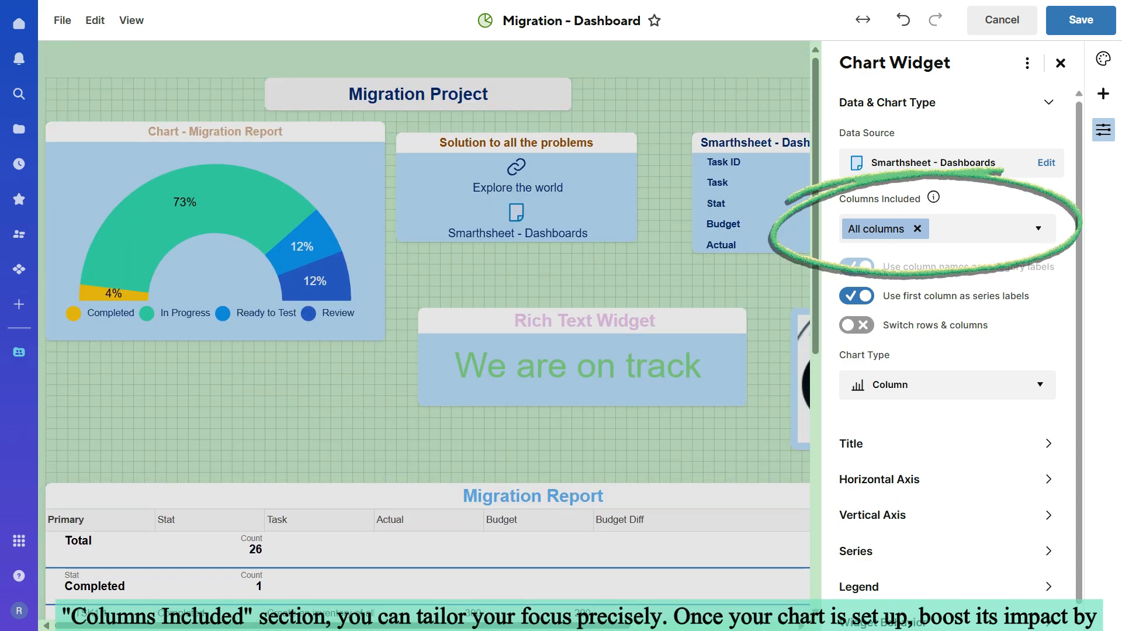
{"action": "left_click", "coordinate": [987, 229]}
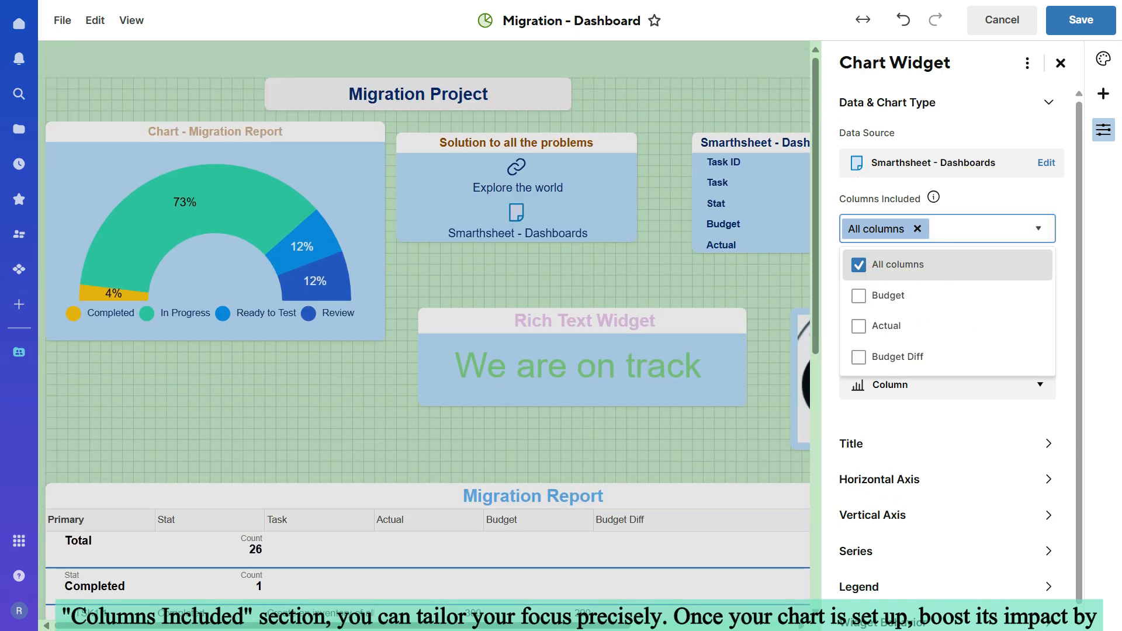
{"action": "left_click", "coordinate": [859, 295]}
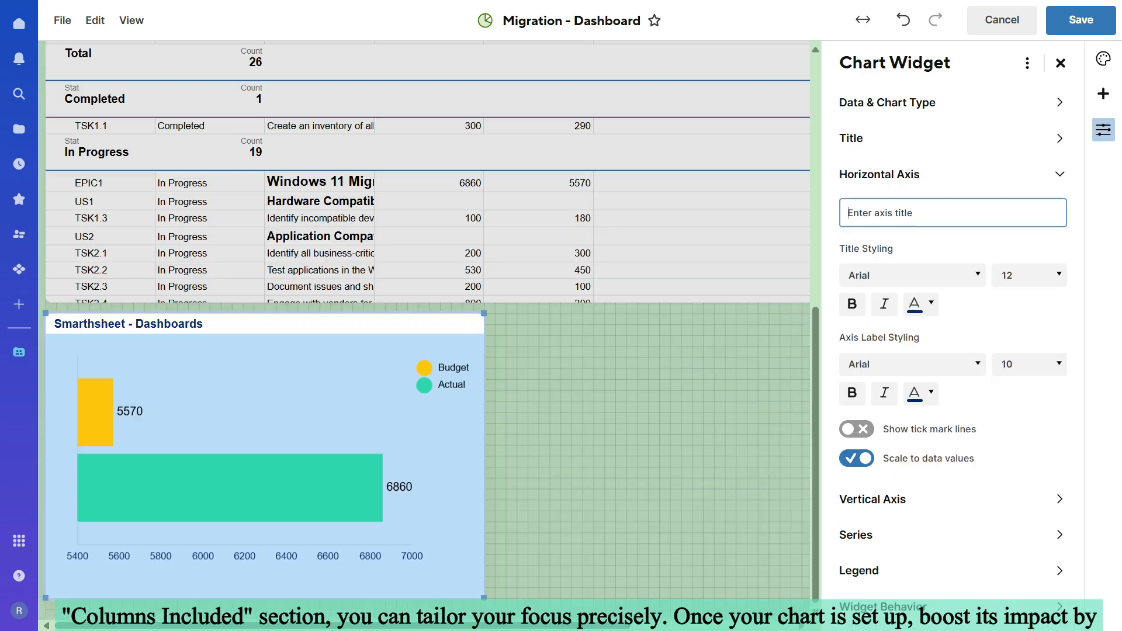
Step: Title the budget chart's horizontal axis "Budget Versus Actual"
{"action": "type", "text": "Budget V"}
{"action": "key", "text": "BackSpace"}
{"action": "key", "text": "BackSpace"}
{"action": "type", "text": "Versus Actual"}
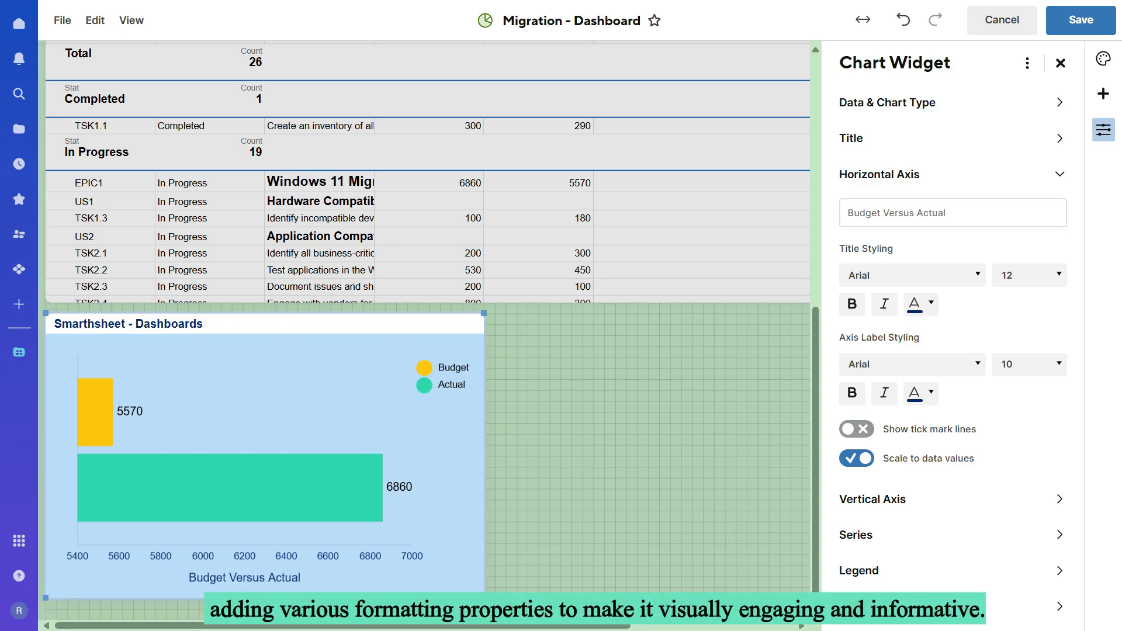
Step: Set the budget chart's legend position to Top
{"action": "left_click", "coordinate": [859, 570]}
{"action": "left_click", "coordinate": [953, 342]}
{"action": "left_click", "coordinate": [881, 407]}
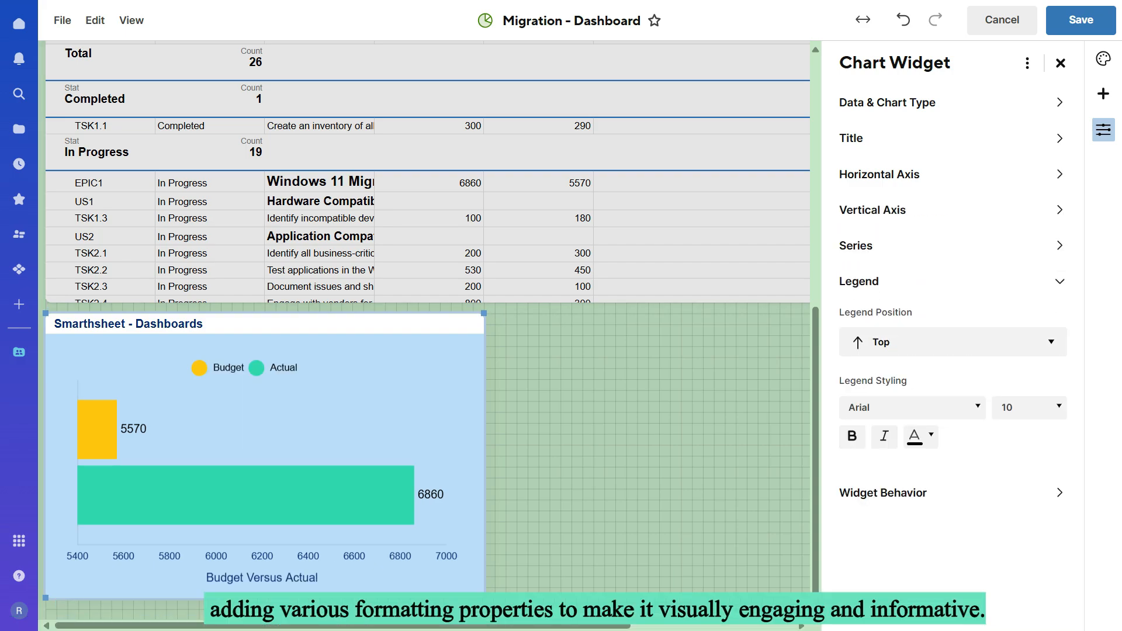
Step: Rearrange the dashboard so the budget chart sits beside the Migration Report chart, with the shortcut and metric widgets below
{"action": "left_click", "coordinate": [1061, 63]}
{"action": "scroll", "coordinate": [614, 327], "scroll_direction": "up", "scroll_amount": 5}
{"action": "scroll", "coordinate": [585, 350], "scroll_direction": "down", "scroll_amount": 5}
{"action": "left_click_drag", "start_coordinate": [75, 324], "coordinate": [227, 419]}
{"action": "scroll", "coordinate": [701, 350], "scroll_direction": "up", "scroll_amount": 8}
{"action": "scroll", "coordinate": [613, 169], "scroll_direction": "down", "scroll_amount": 4}
{"action": "left_click_drag", "start_coordinate": [614, 102], "coordinate": [844, 599]}
{"action": "scroll", "coordinate": [844, 585], "scroll_direction": "down", "scroll_amount": 4}
{"action": "left_click_drag", "start_coordinate": [345, 491], "coordinate": [652, 214]}
Step: Move the image widget up to just above the metric widget and reduce its size
{"action": "left_click_drag", "start_coordinate": [935, 540], "coordinate": [935, 442]}
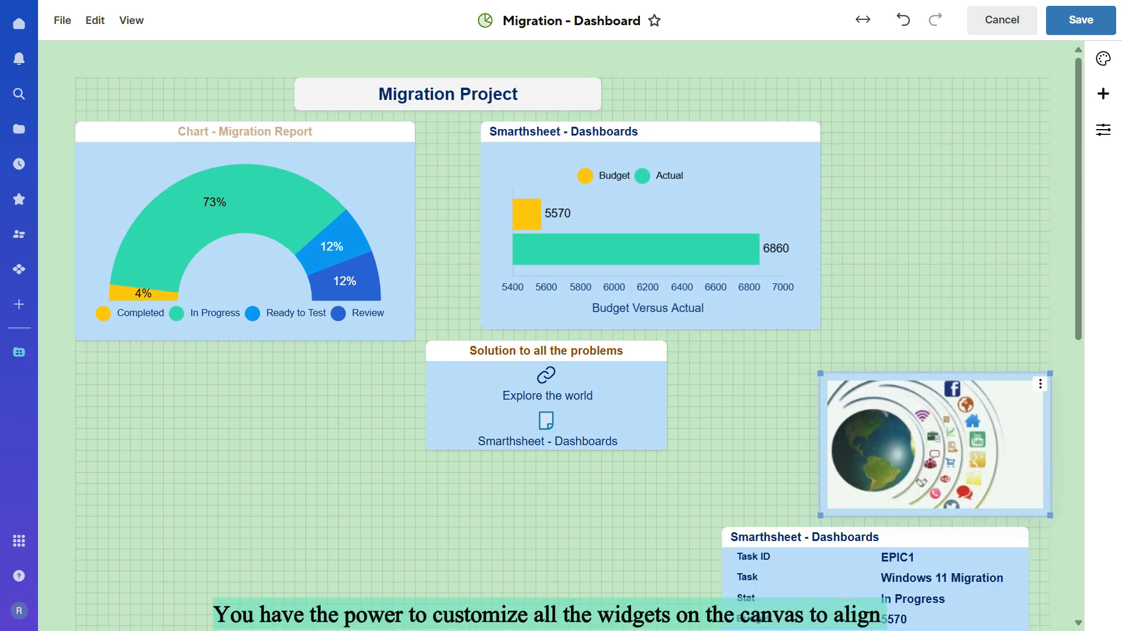
{"action": "left_click_drag", "start_coordinate": [821, 374], "coordinate": [874, 396]}
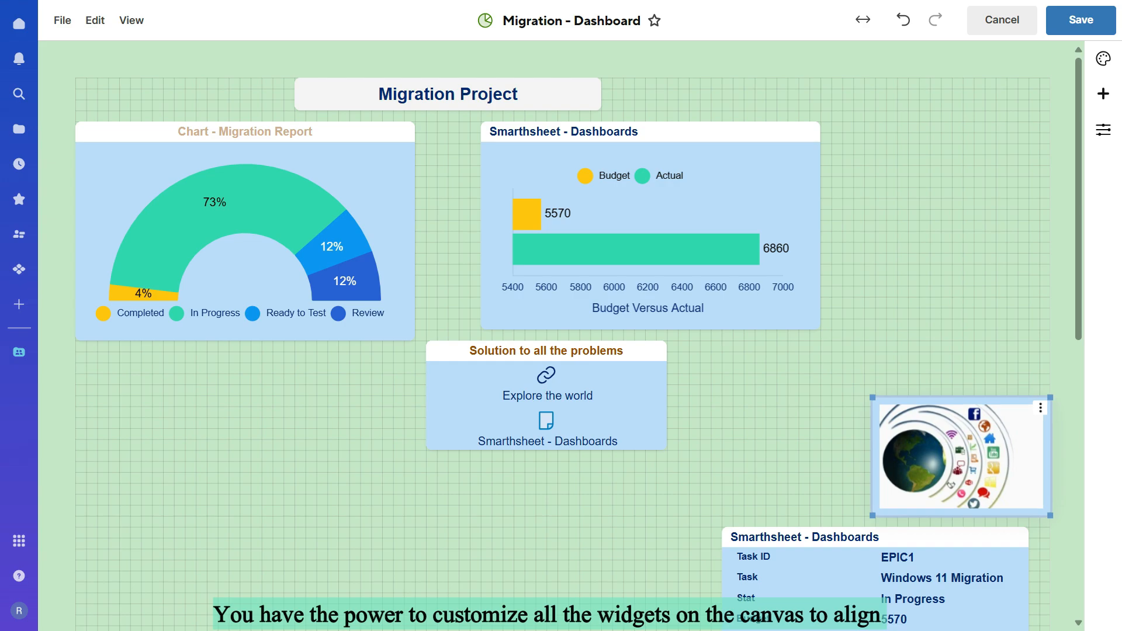
Step: Move the image widget up beside the budget chart in the dashboard's upper row
{"action": "left_click_drag", "start_coordinate": [963, 456], "coordinate": [963, 189]}
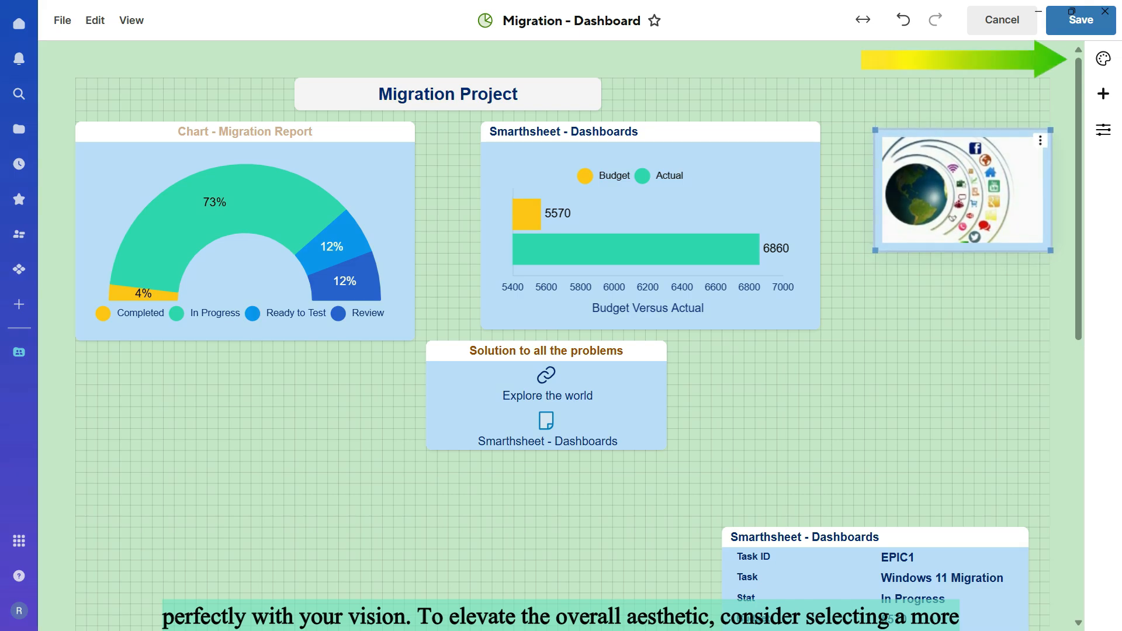
Step: Apply the Rainbow dashboard theme and change the canvas background to a lighter color
{"action": "left_click", "coordinate": [1104, 59]}
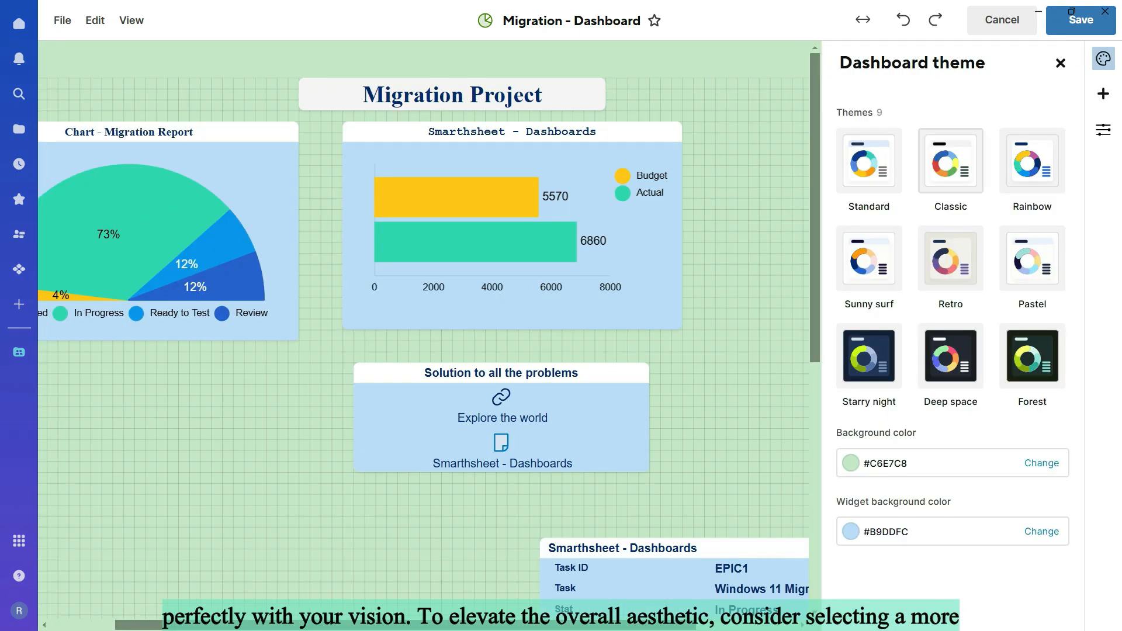
{"action": "left_click", "coordinate": [1033, 161]}
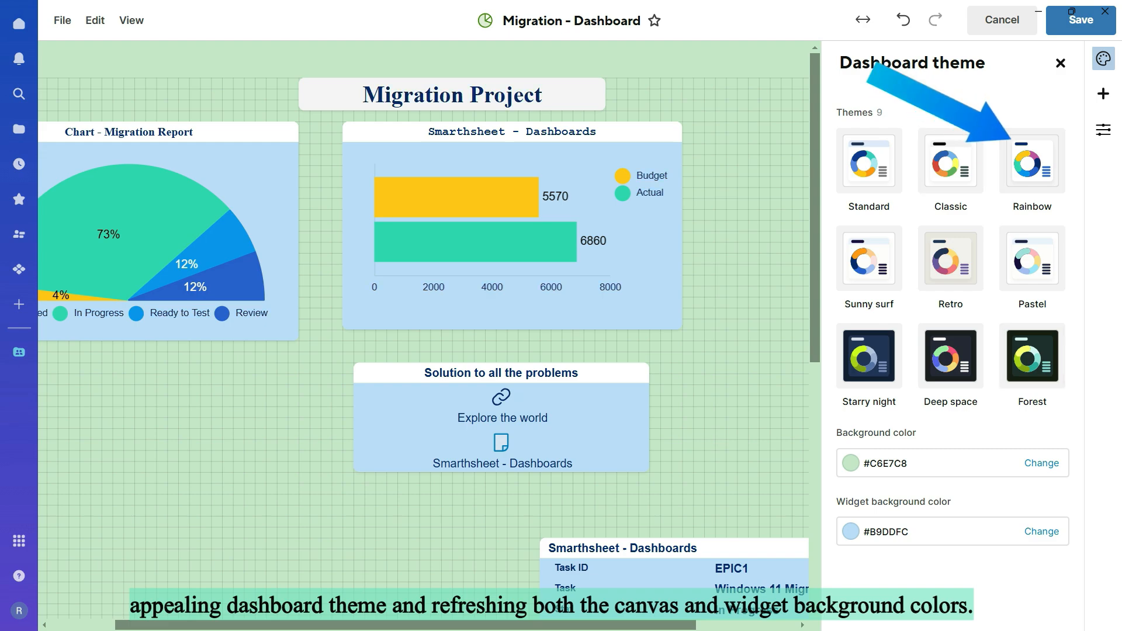
{"action": "left_click", "coordinate": [1041, 463]}
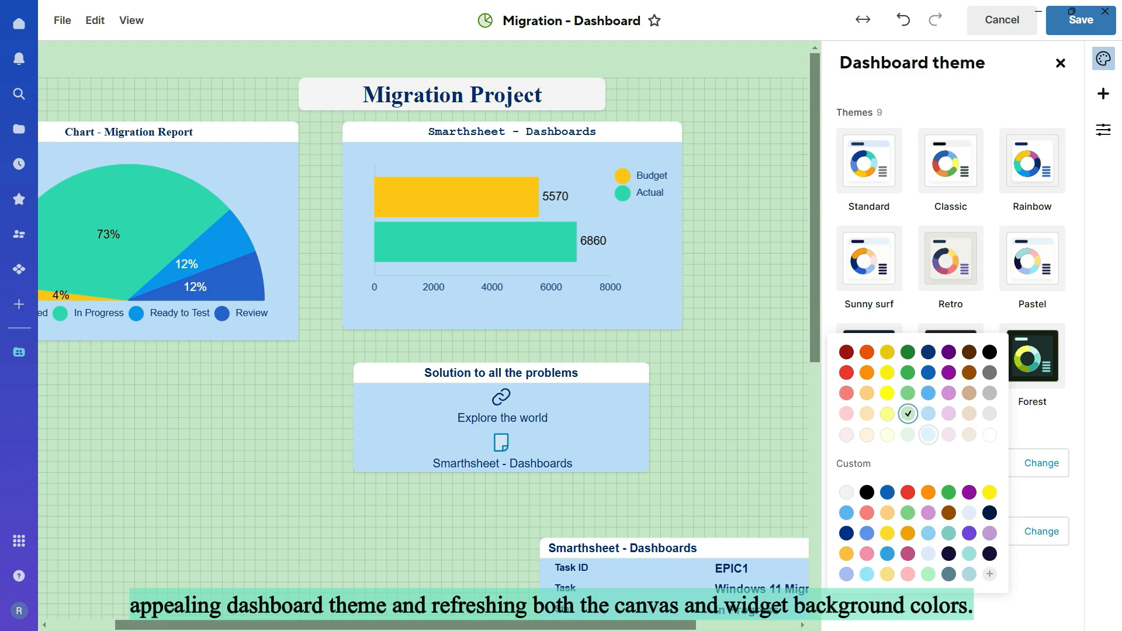
{"action": "left_click", "coordinate": [928, 435]}
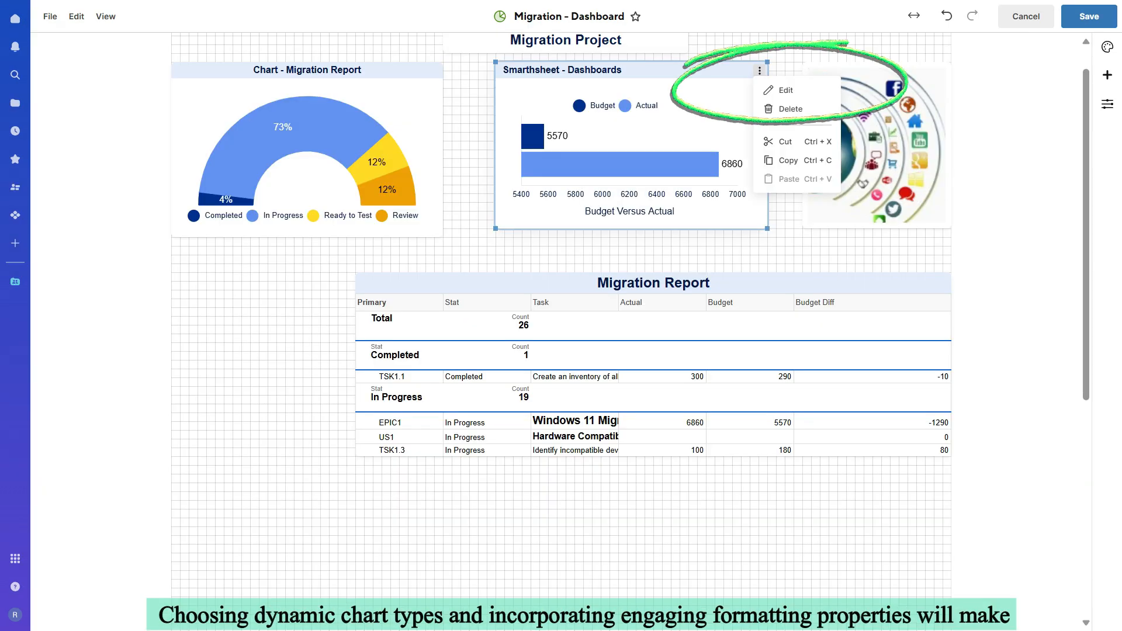
Step: Change the budget chart's type to Donut and color its series light blue #B9DDFC for Budget and light purple for Actual
{"action": "left_click", "coordinate": [785, 90]}
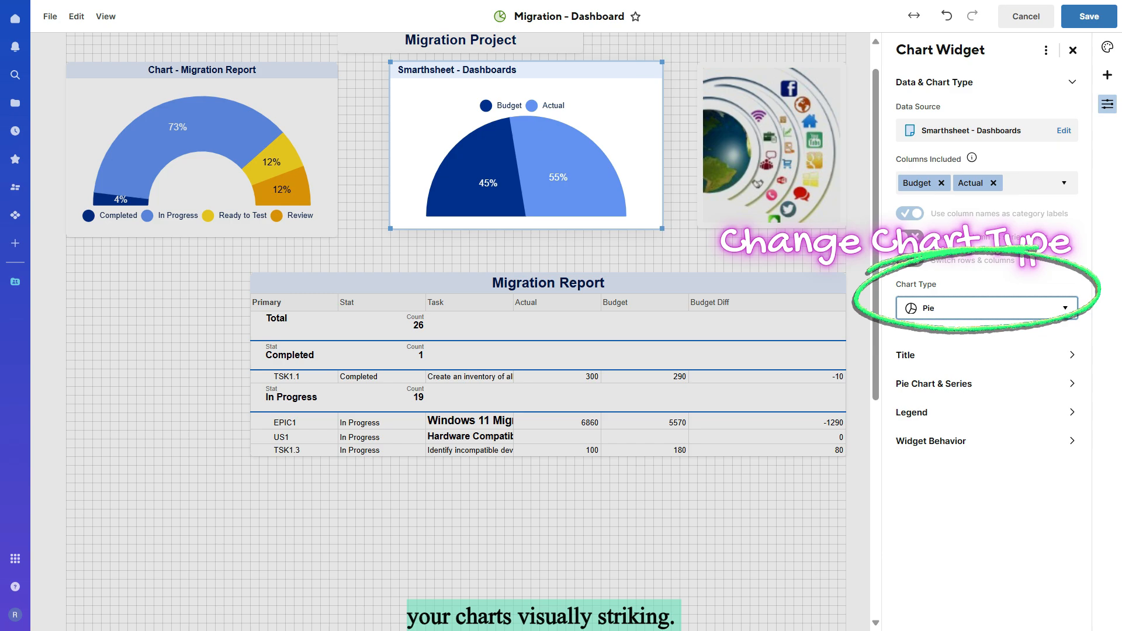
{"action": "left_click", "coordinate": [986, 308]}
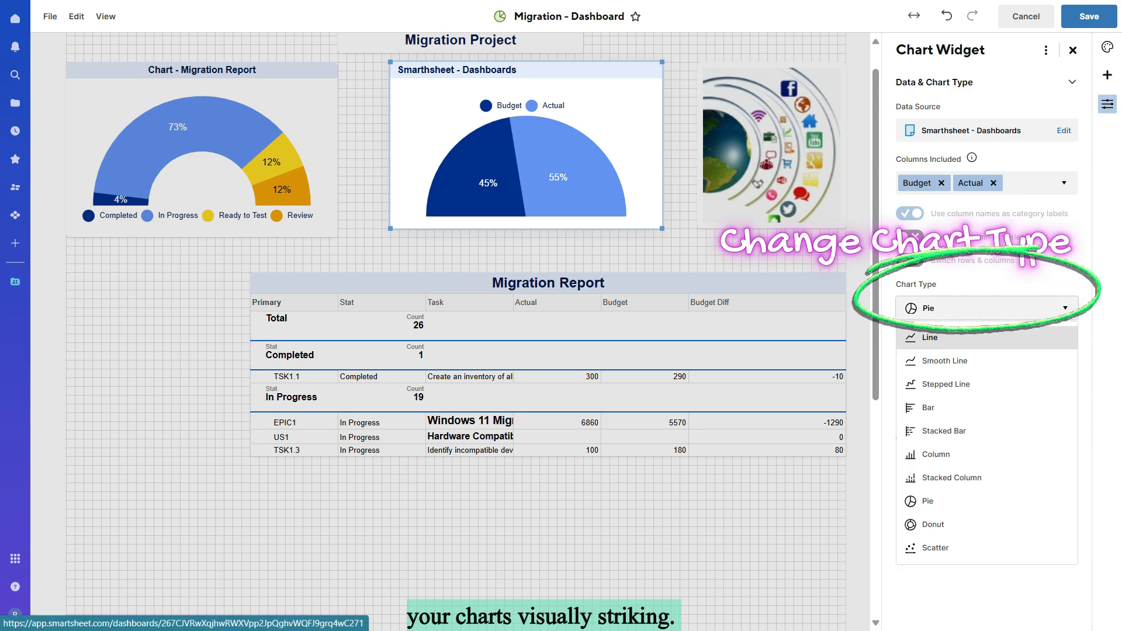
{"action": "left_click", "coordinate": [987, 524]}
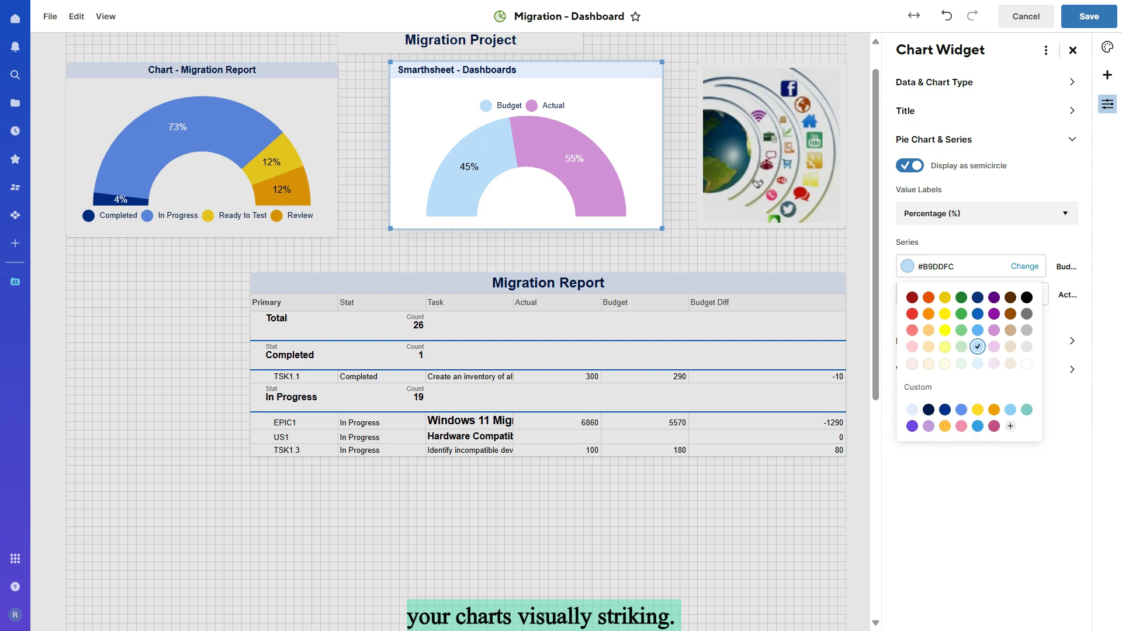
{"action": "key", "text": "Escape"}
Step: Set the budget donut chart's legend position to Right
{"action": "left_click", "coordinate": [987, 342]}
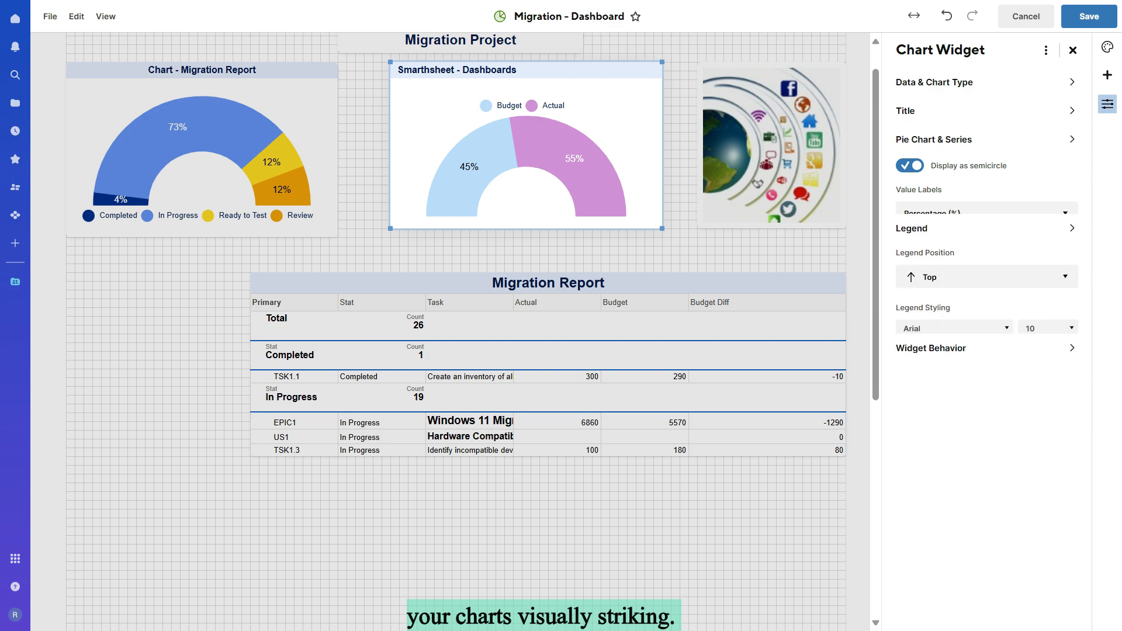
{"action": "left_click", "coordinate": [987, 217]}
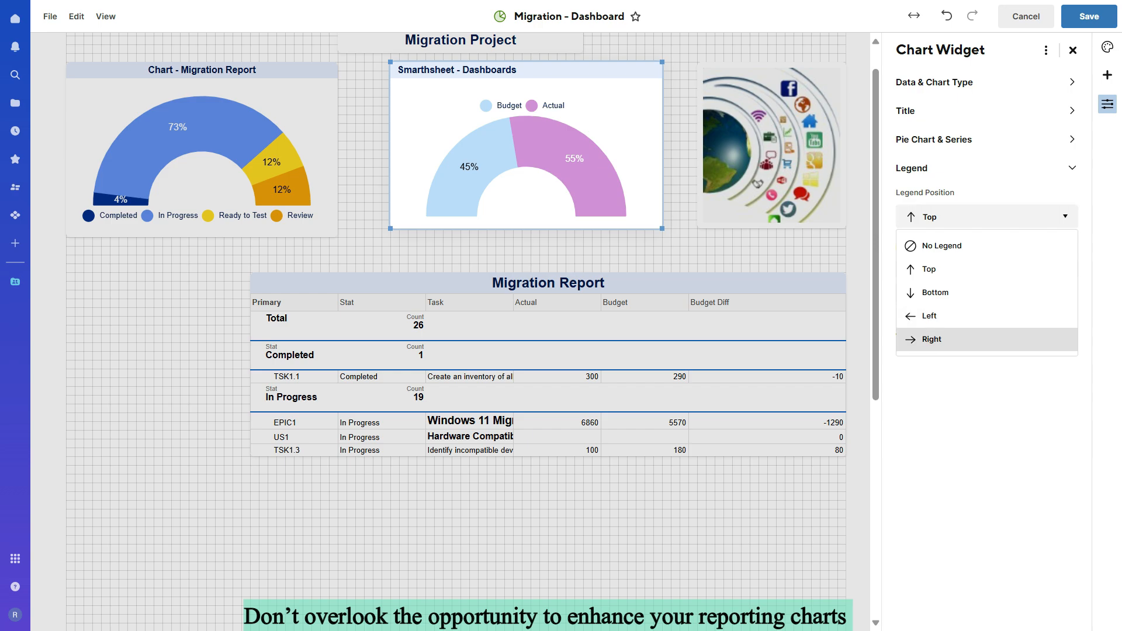
{"action": "left_click", "coordinate": [931, 340]}
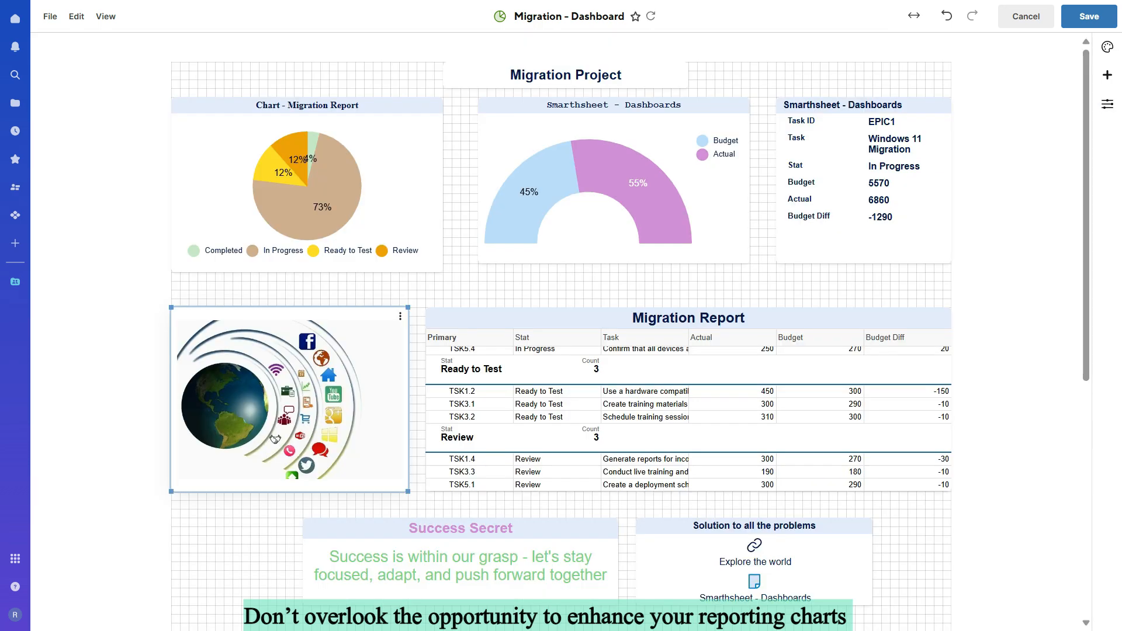
Step: Replace the image widget's globe picture with the tree-2987962 image uploaded from the computer
{"action": "double_click", "coordinate": [289, 400]}
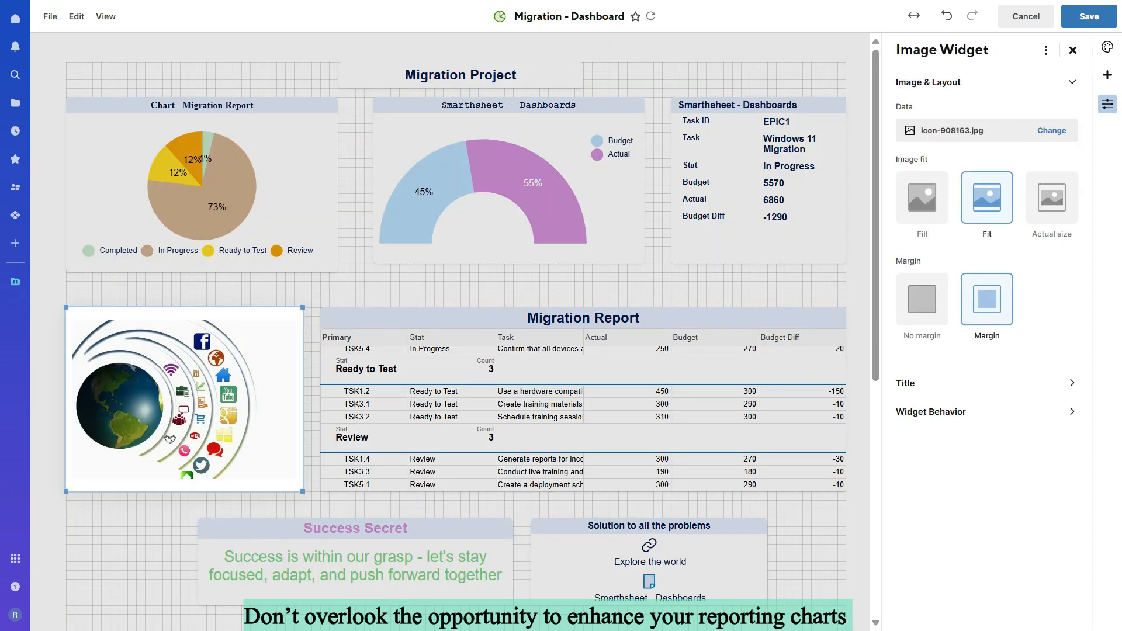
{"action": "left_click", "coordinate": [1052, 130]}
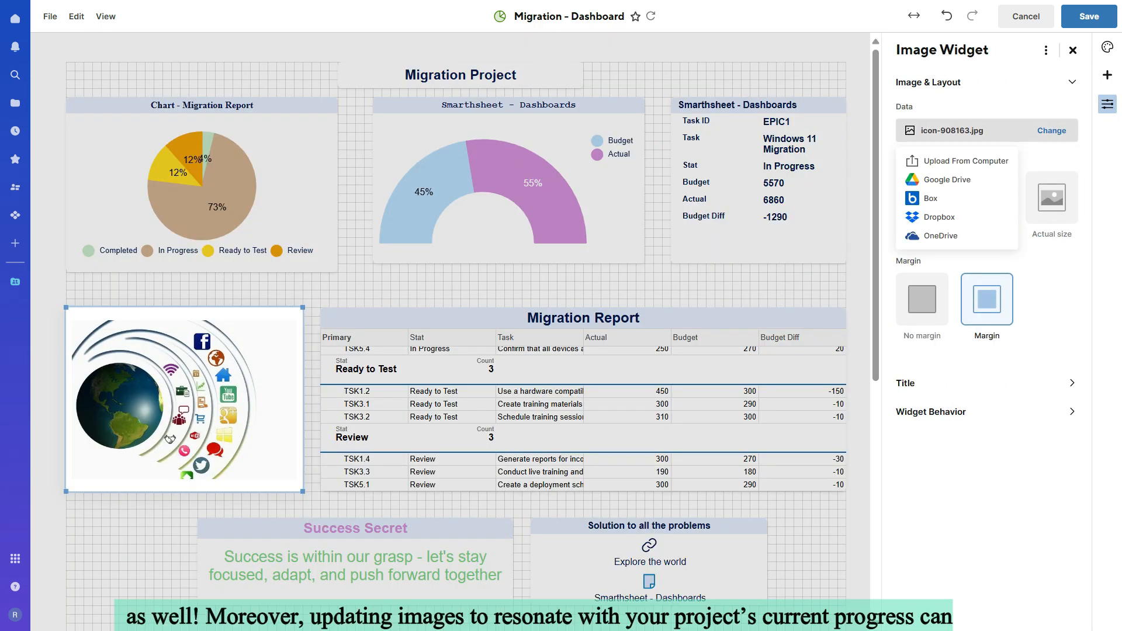
{"action": "left_click", "coordinate": [965, 161]}
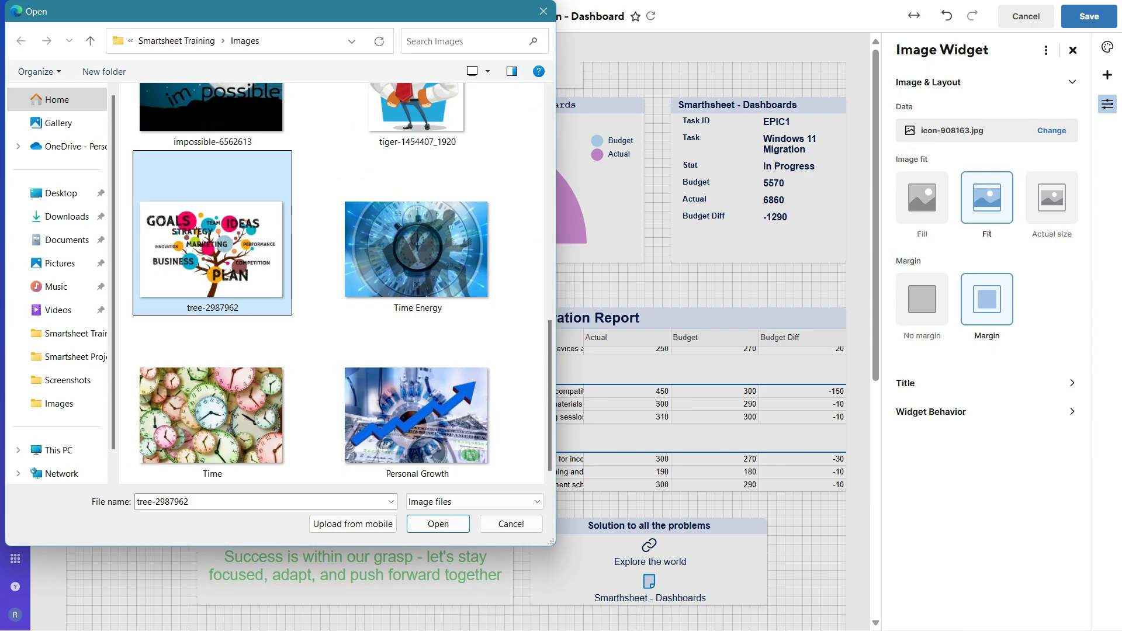
{"action": "key", "text": "Return"}
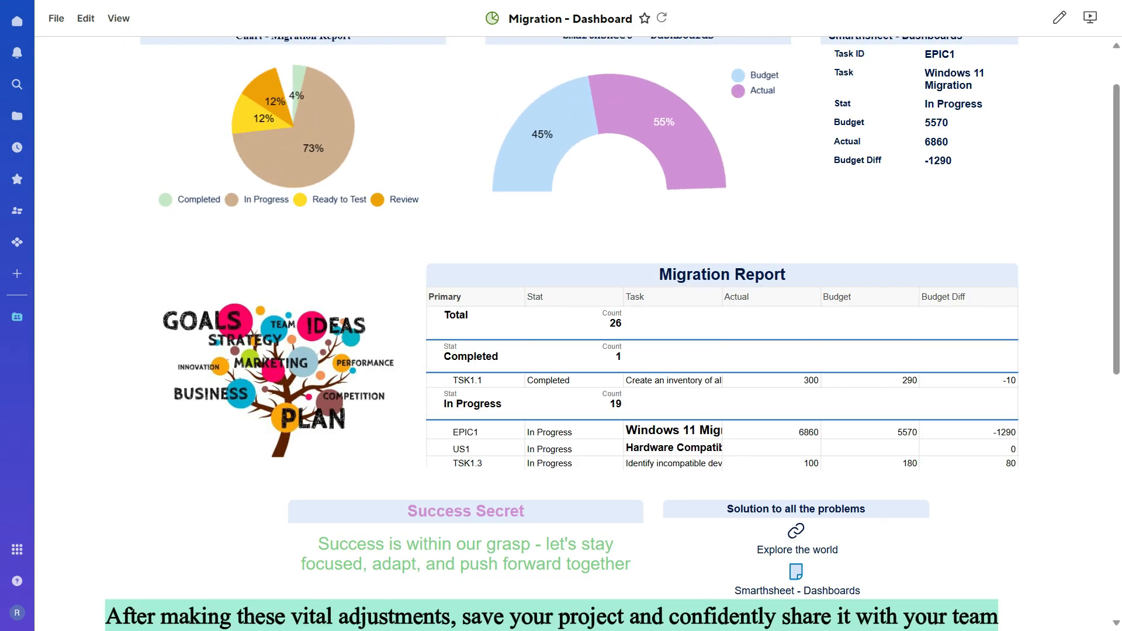
Step: Open the sharing settings for this dashboard only, not the whole workspace
{"action": "left_click", "coordinate": [1082, 18]}
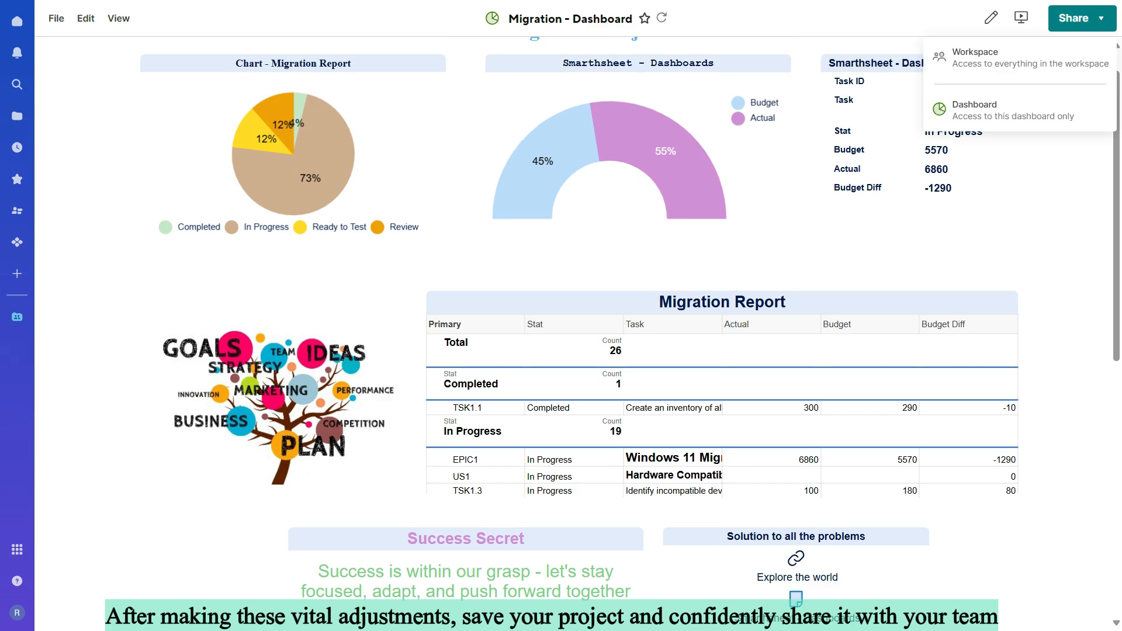
{"action": "left_click", "coordinate": [994, 110]}
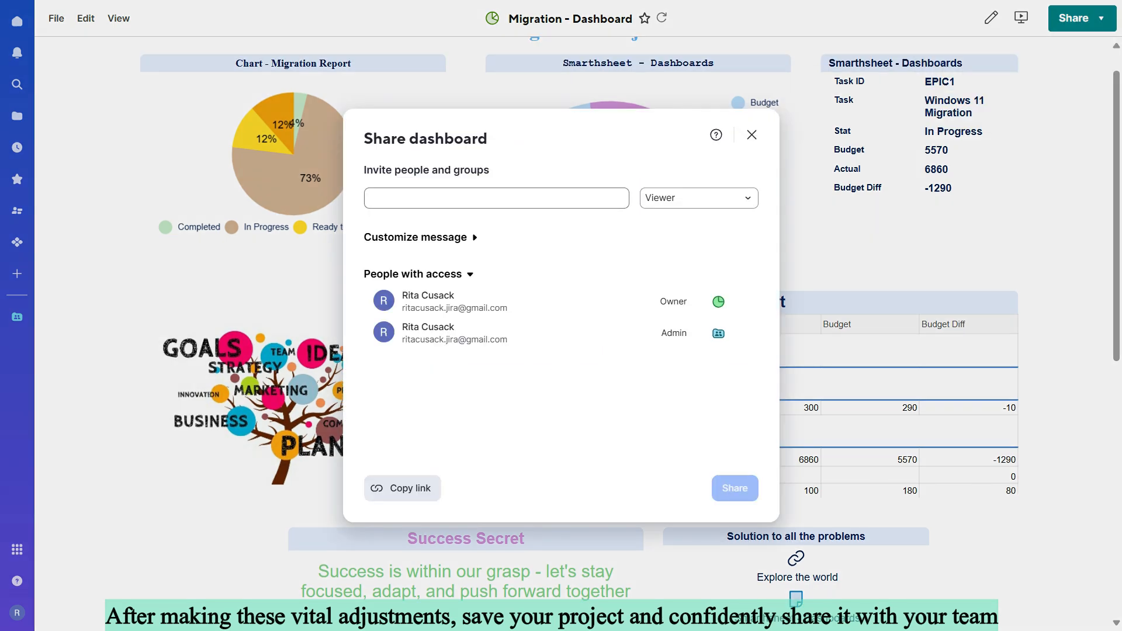